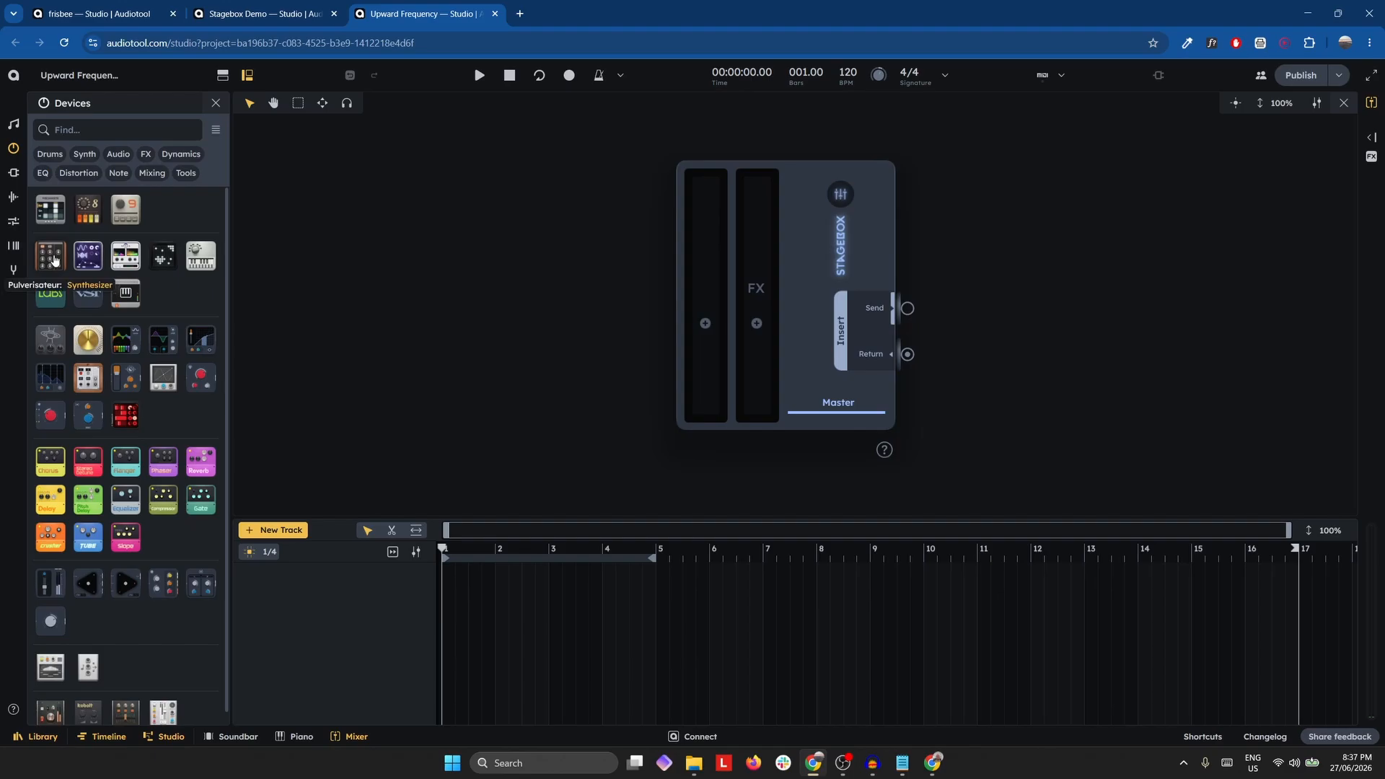
# Add the Pulverisateur, Heisenberg and Space synthesizers to the studio desktop, each with its own stagebox channel.
pyautogui.moveTo(54, 261); pyautogui.dragTo(590, 274)
pyautogui.moveTo(91, 263); pyautogui.dragTo(934, 340)
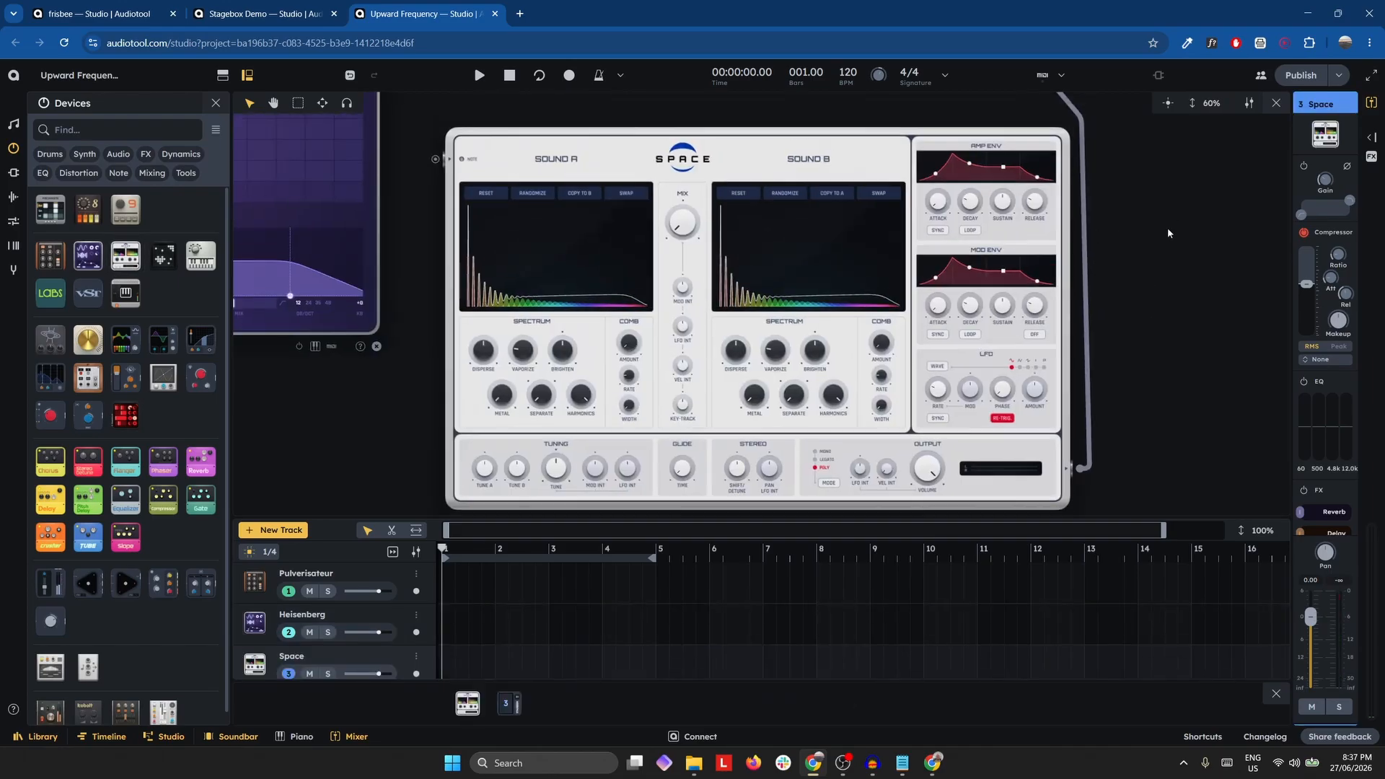
pyautogui.scroll(3, 907, 228)
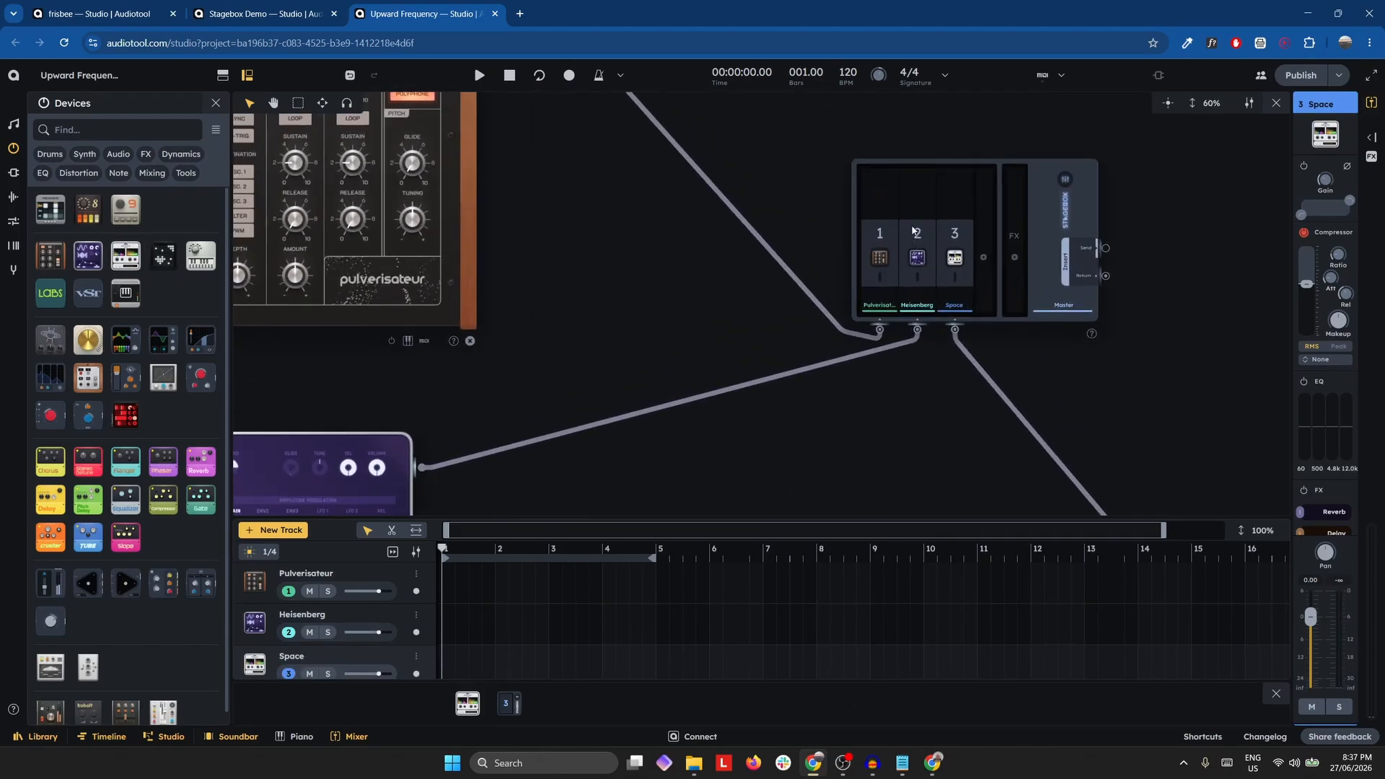
pyautogui.scroll(-4, 931, 249)
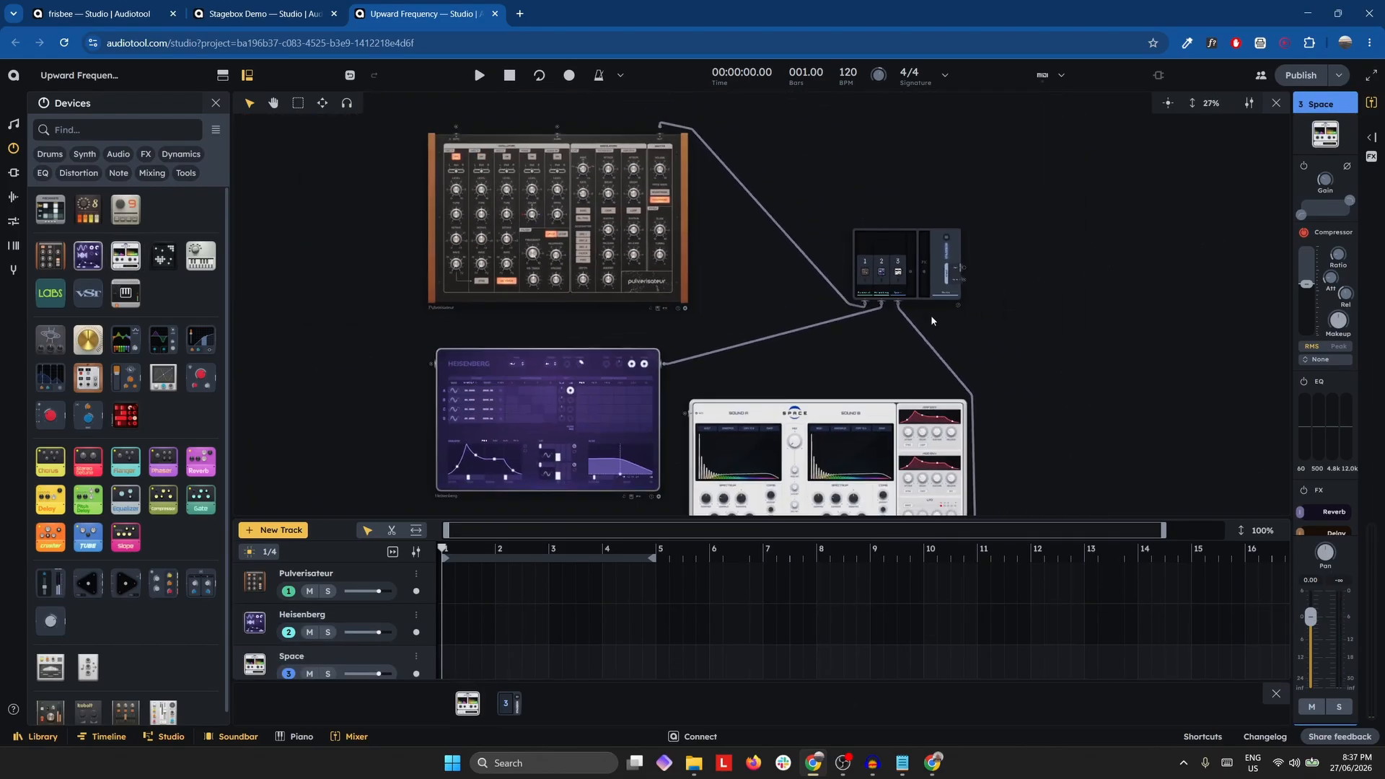
# Select the Pulverisateur's stagebox channel and widen the mixer to show all channel strips.
pyautogui.click(686, 287)
pyautogui.scroll(2, 979, 259)
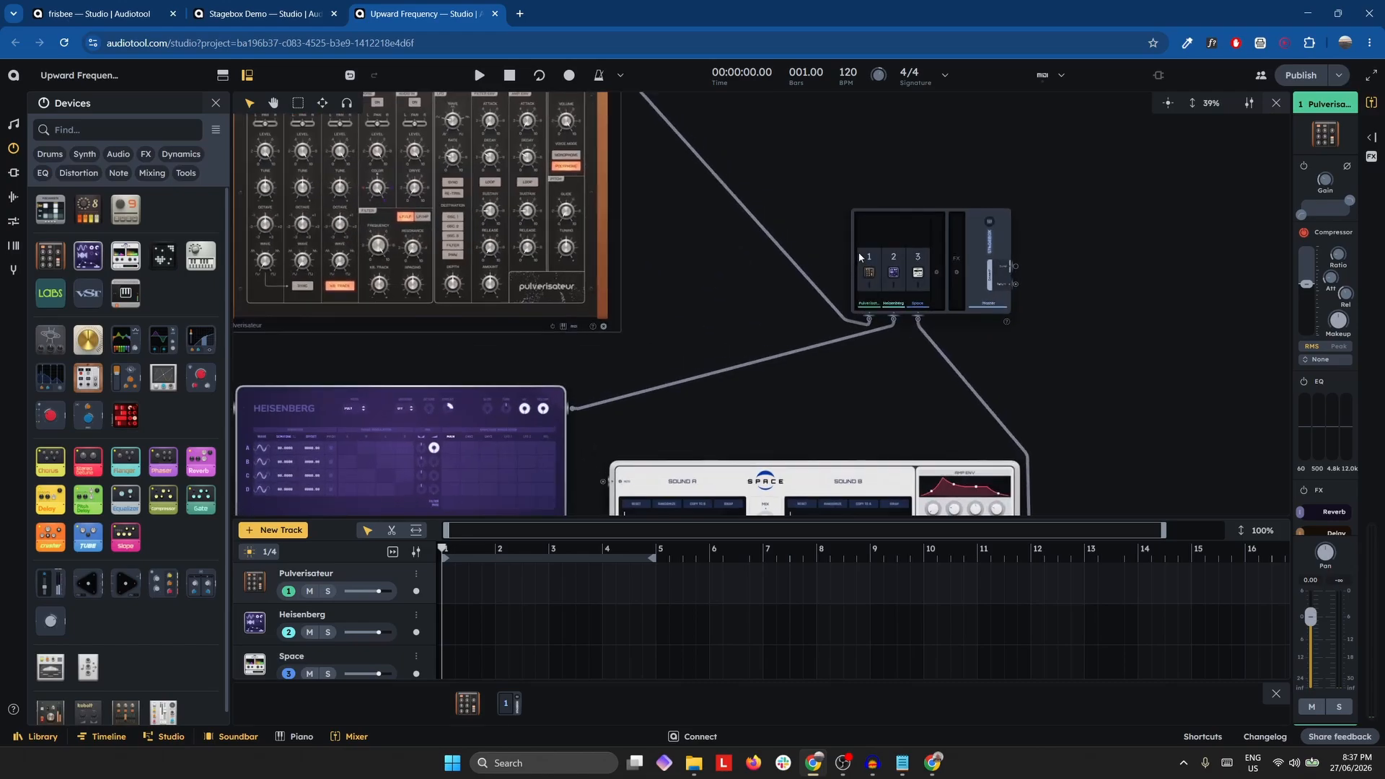
pyautogui.click(914, 247)
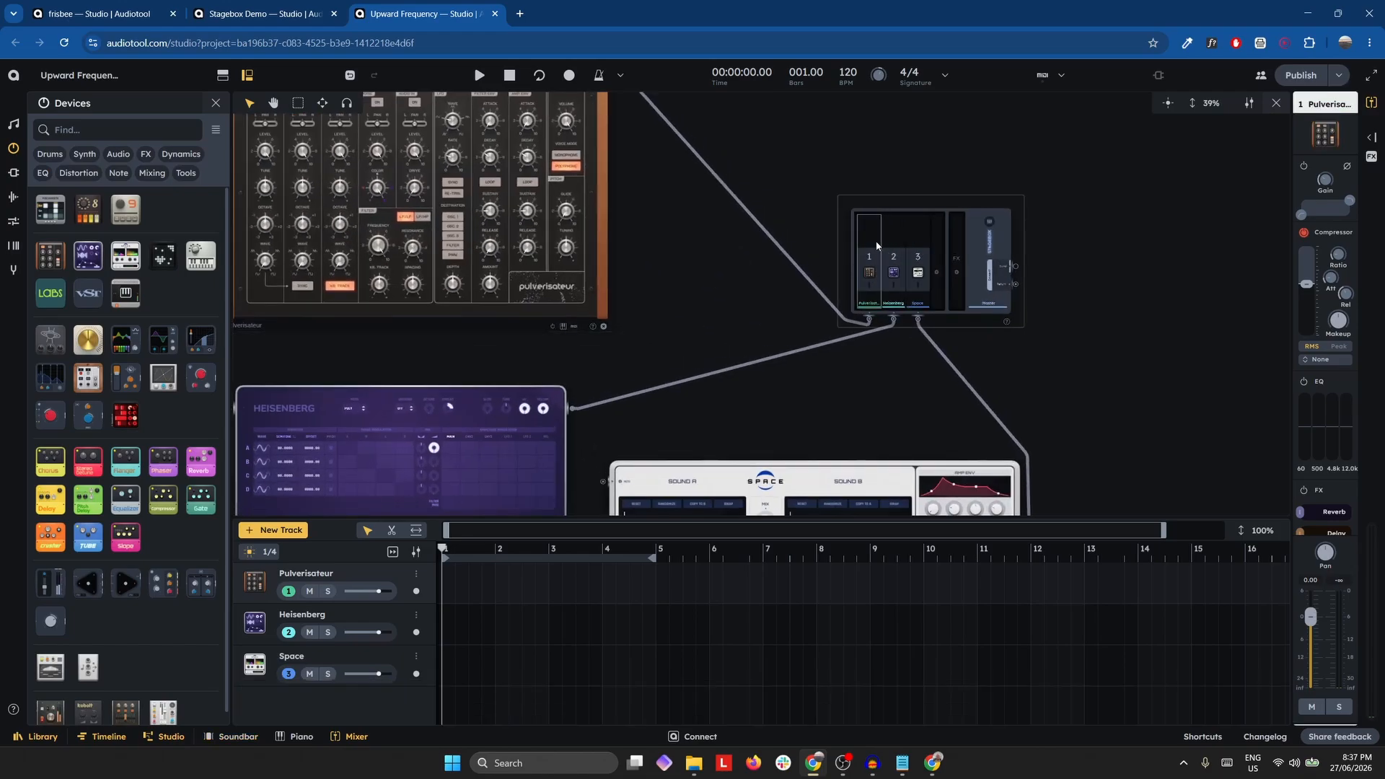
pyautogui.moveTo(1293, 186); pyautogui.dragTo(859, 193)
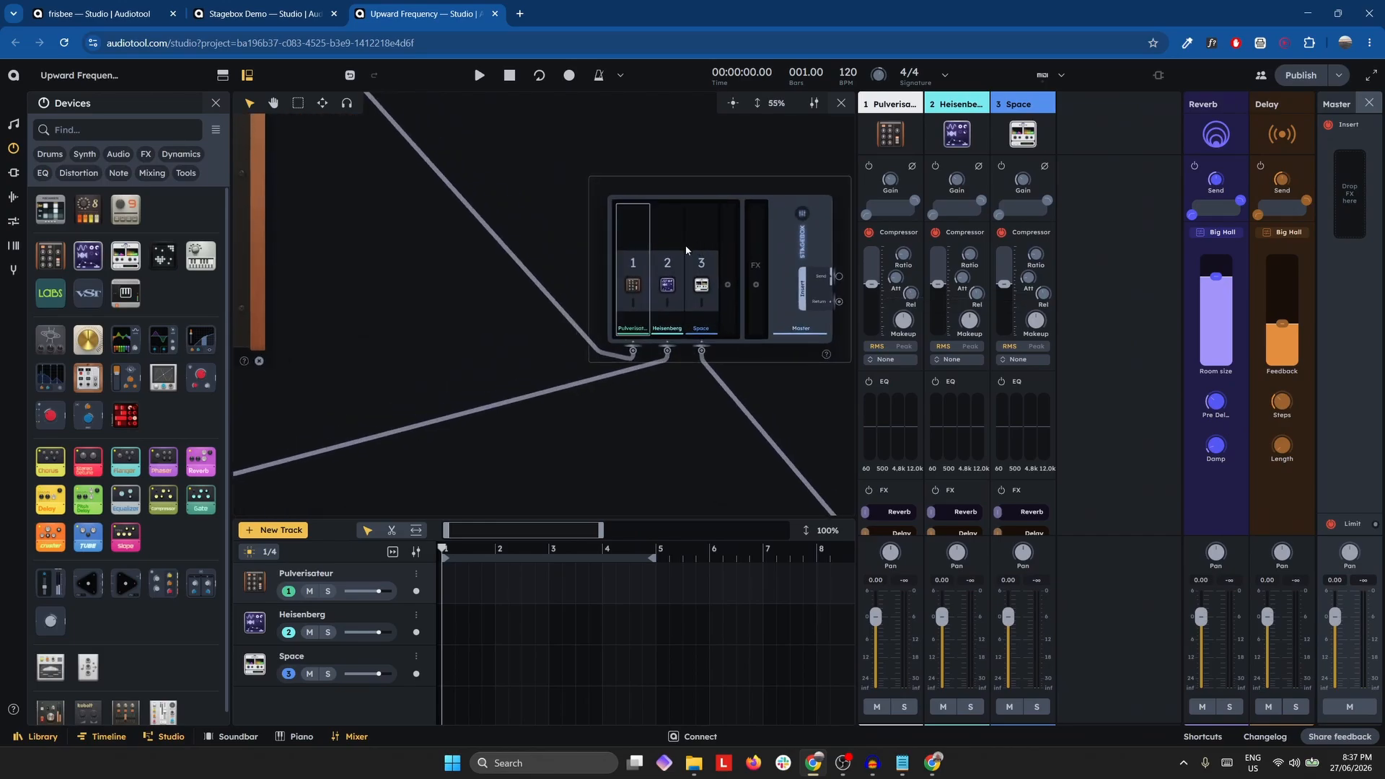
# Reset the mixer to its single-strip view and select Heisenberg, Pulverisateur and Space in turn to examine each channel strip.
pyautogui.click(1369, 102)
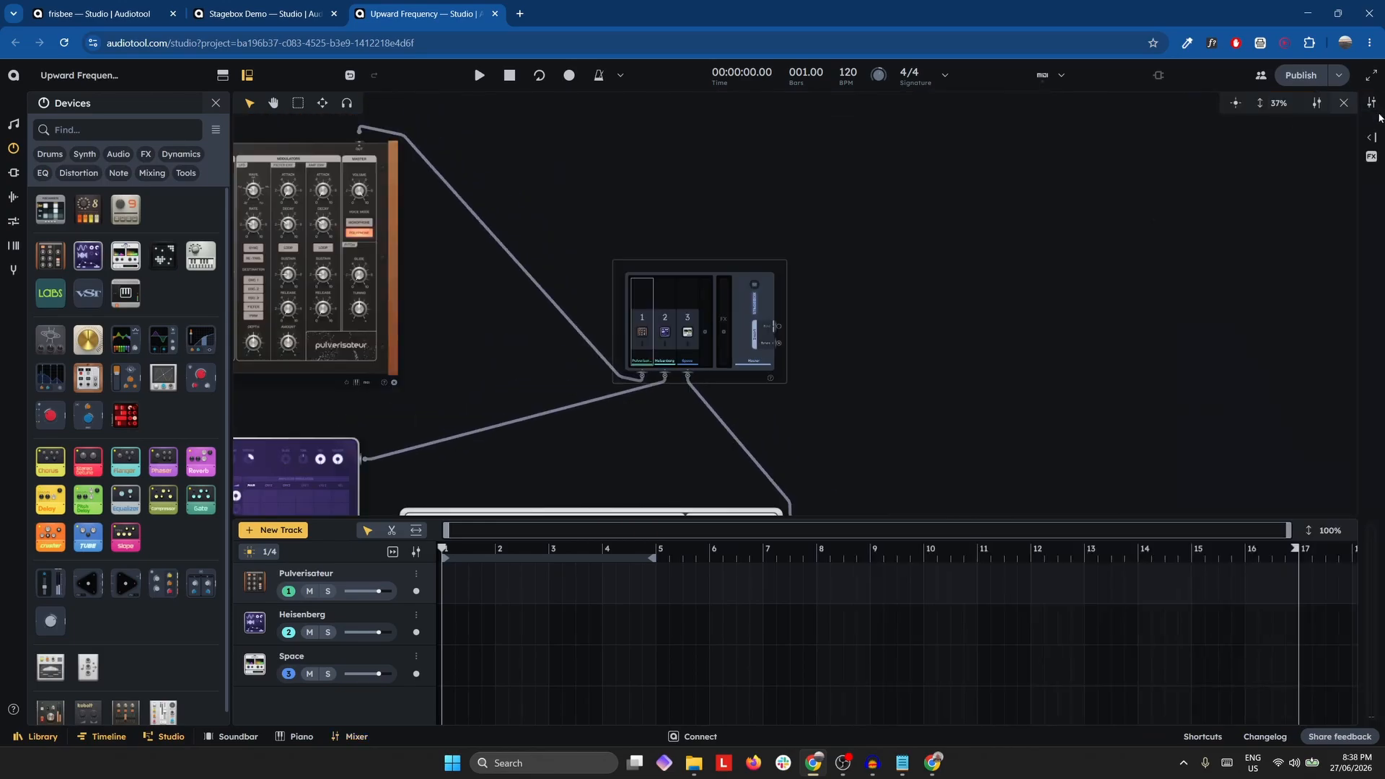
pyautogui.click(1371, 104)
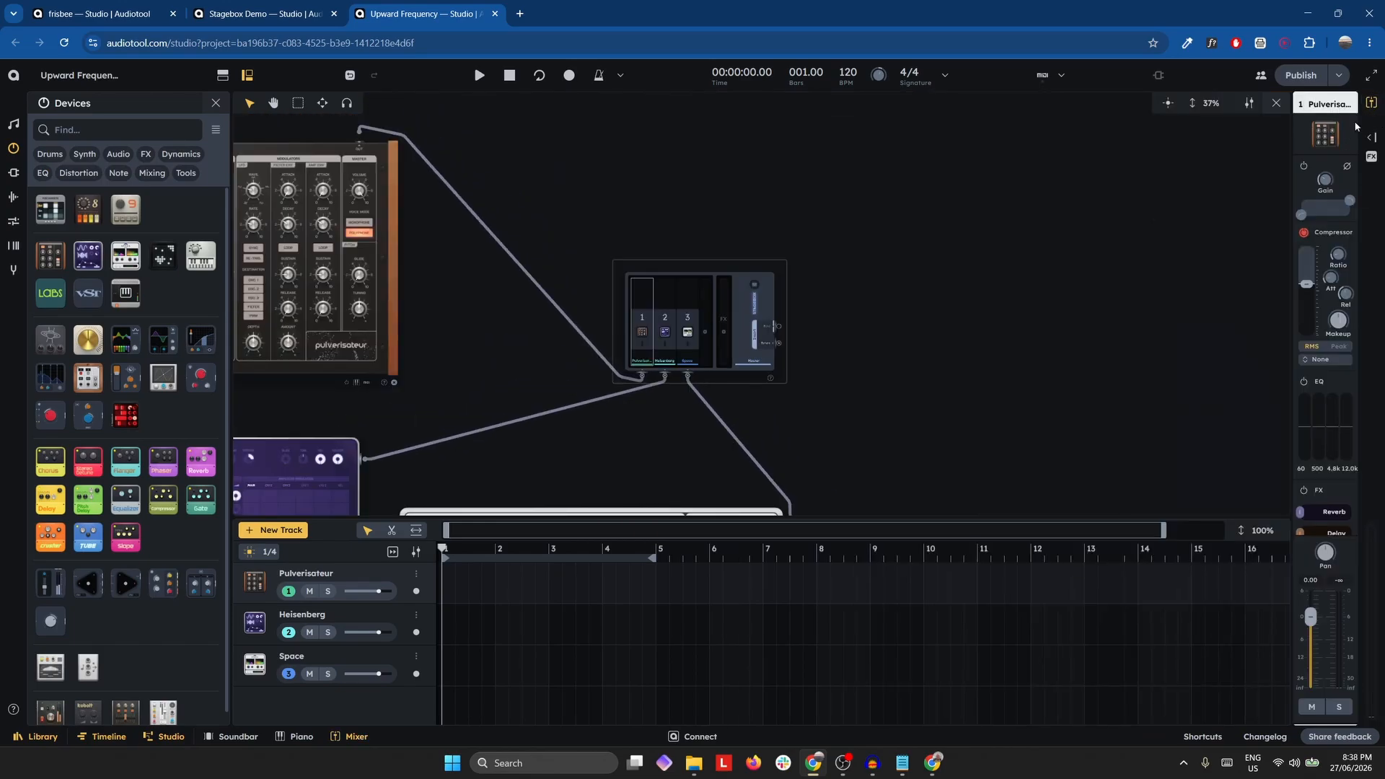
pyautogui.moveTo(368, 509); pyautogui.dragTo(549, 310)
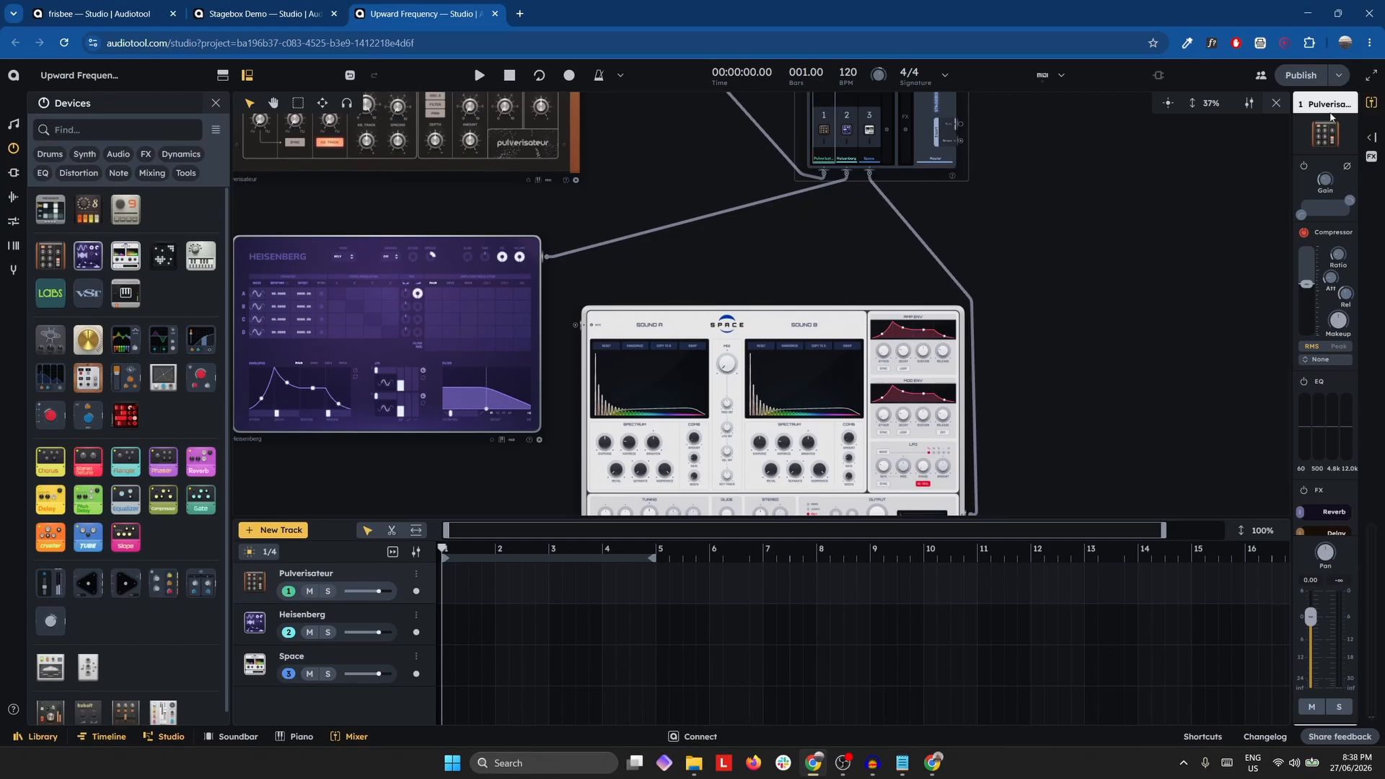
pyautogui.click(609, 319)
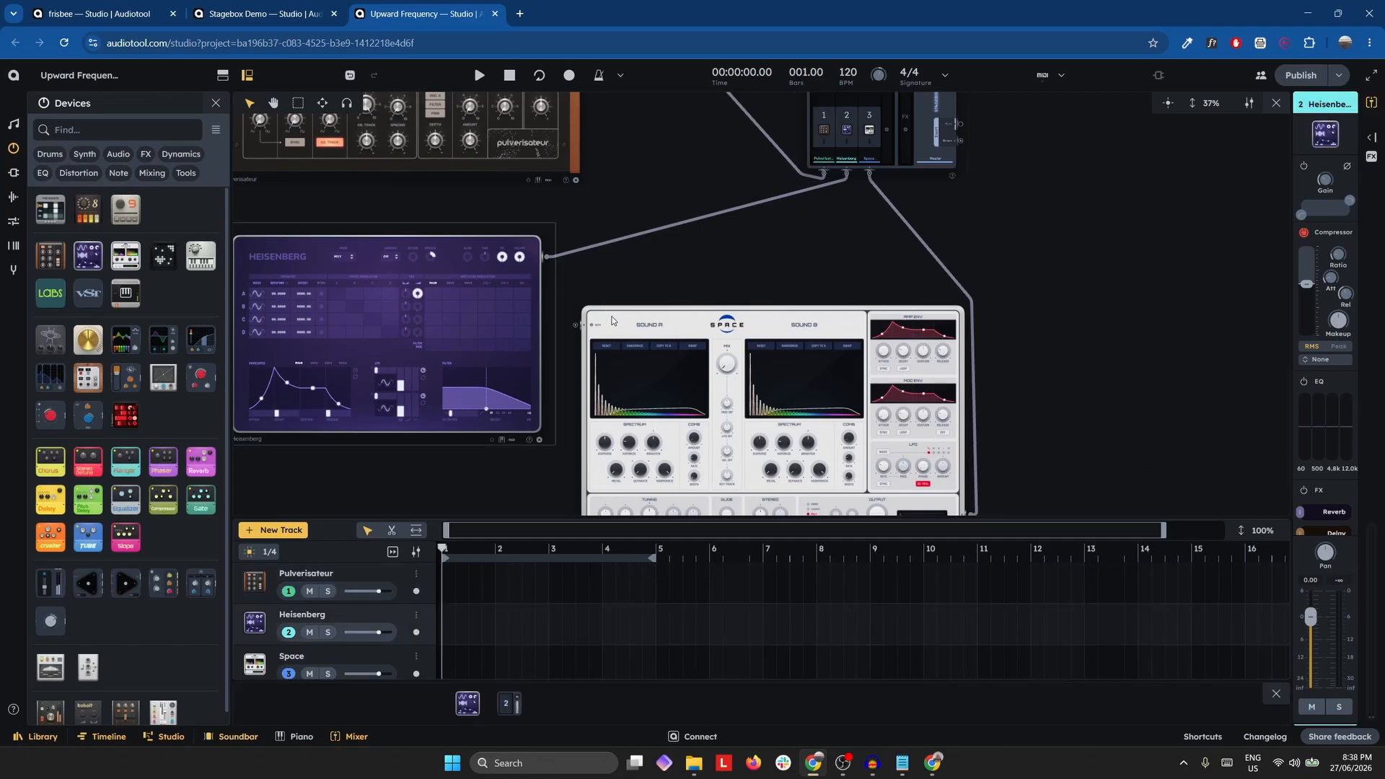
pyautogui.click(529, 249)
pyautogui.click(566, 148)
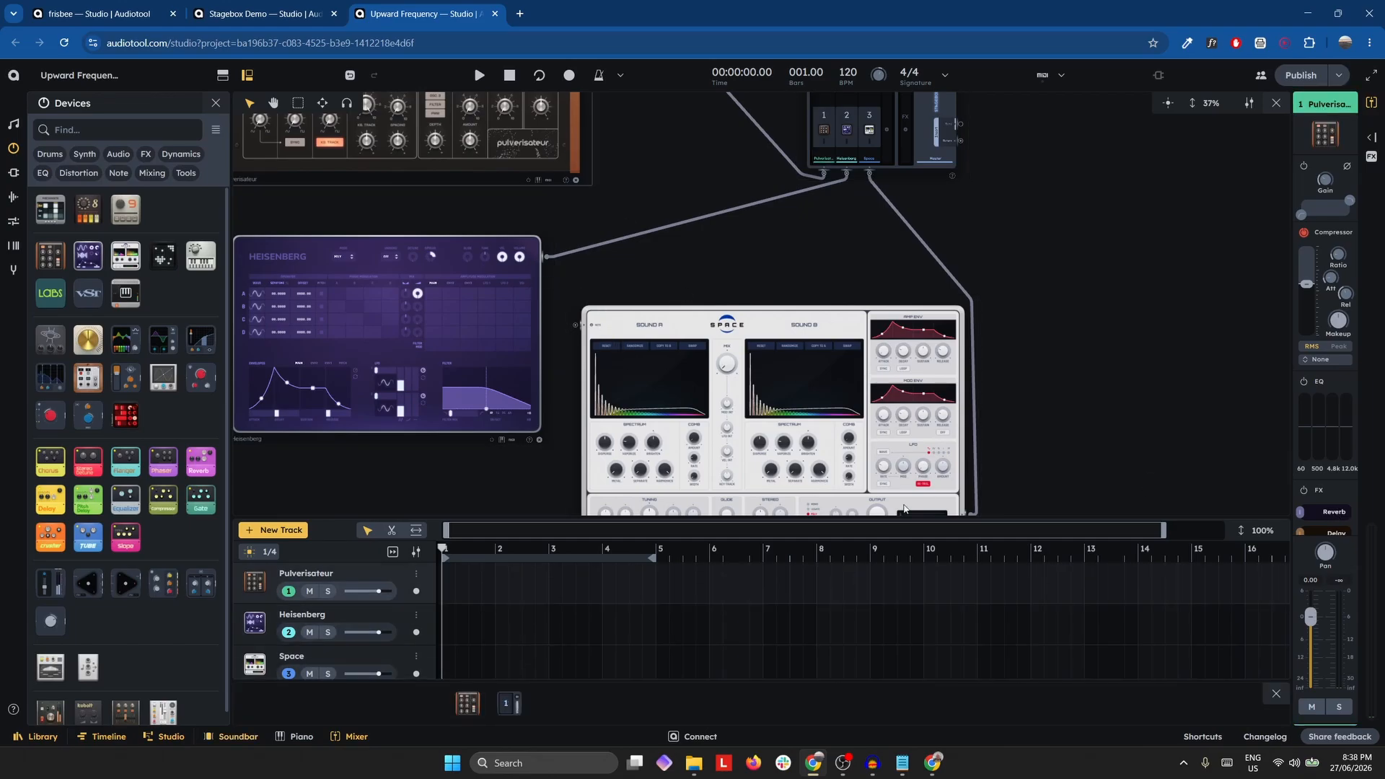
pyautogui.scroll(3, 806, 394)
pyautogui.scroll(2, 751, 431)
pyautogui.click(704, 360)
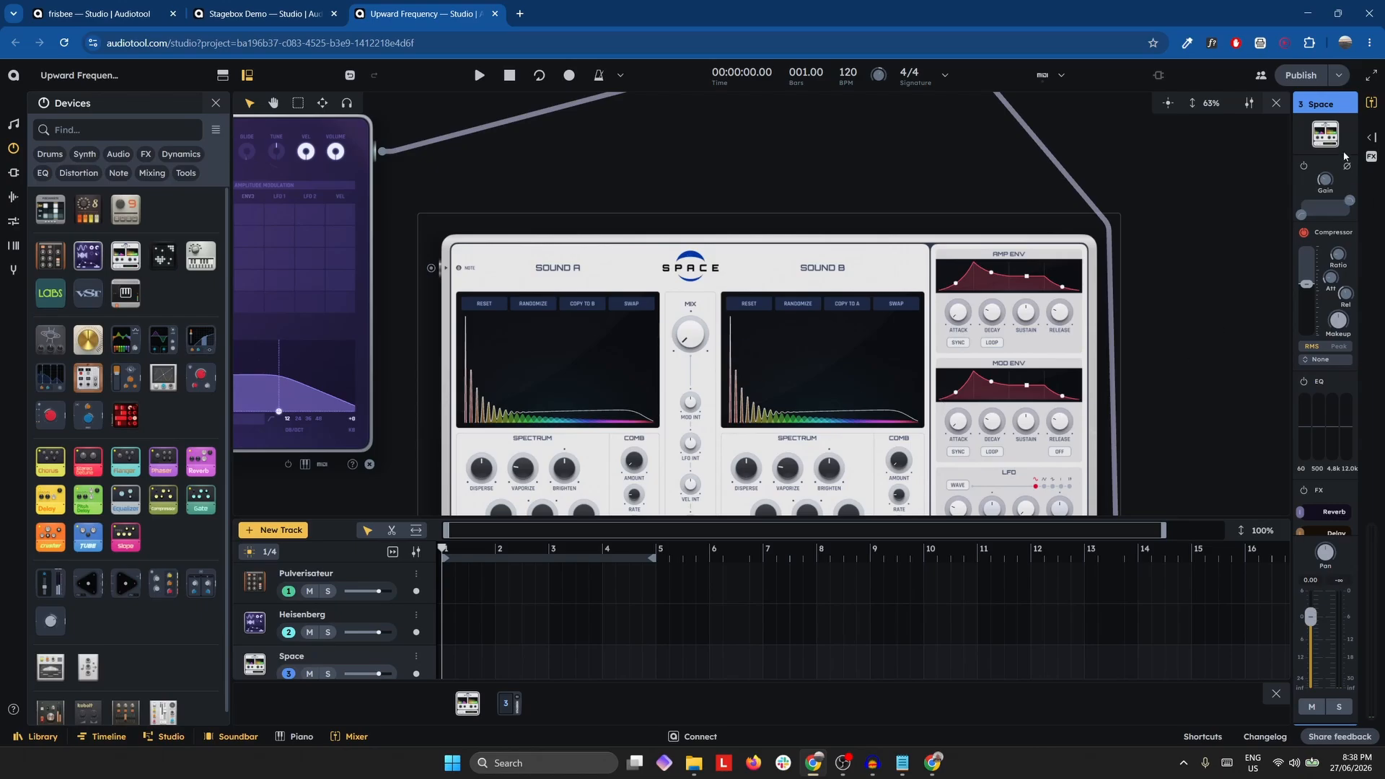
# Insert a Stereo Detune and a Flanger pedal in series into the cable between Space and the stagebox.
pyautogui.moveTo(1137, 156); pyautogui.dragTo(1103, 380)
pyautogui.moveTo(1245, 357); pyautogui.dragTo(1160, 148)
pyautogui.scroll(-5, 1126, 390)
pyautogui.moveTo(1126, 392); pyautogui.dragTo(1050, 266)
pyautogui.moveTo(90, 464); pyautogui.dragTo(855, 287)
pyautogui.moveTo(126, 461); pyautogui.dragTo(769, 296)
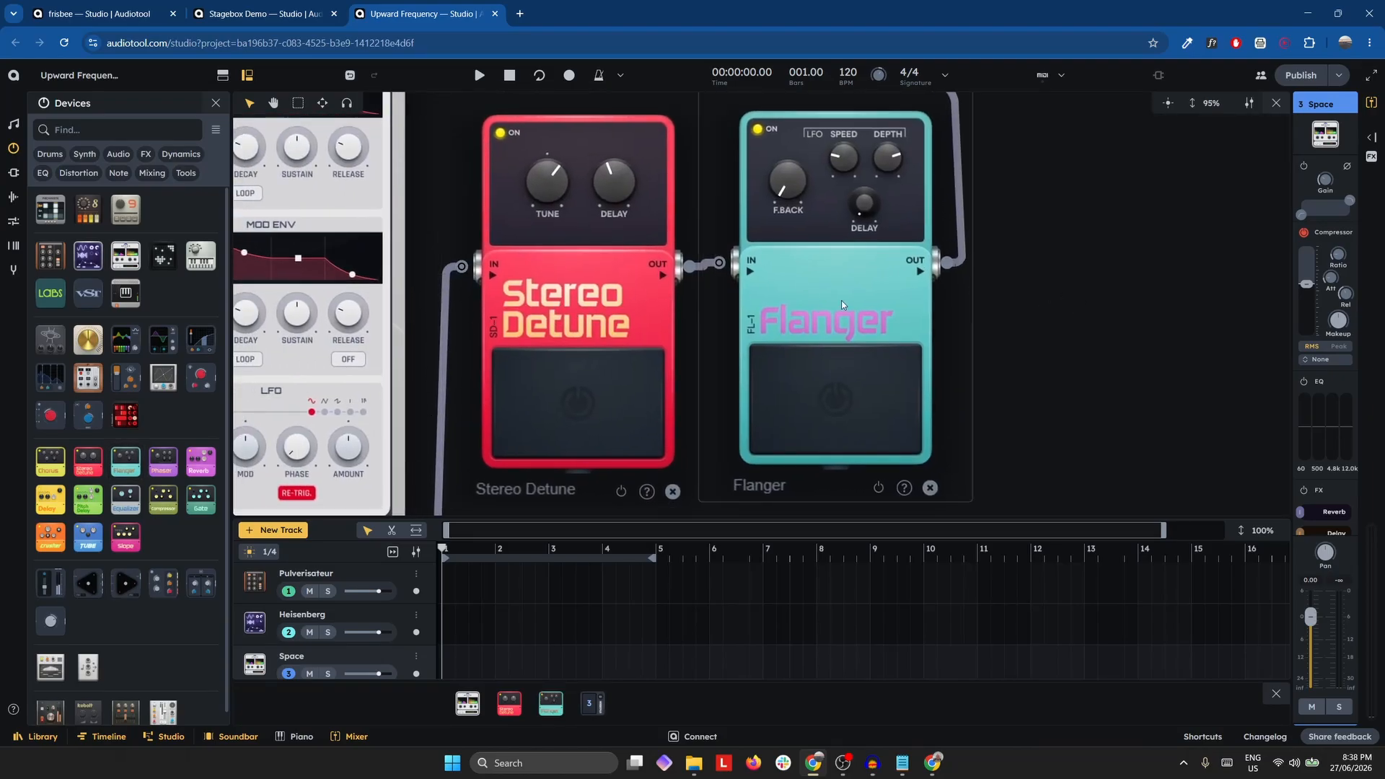
# Select Heisenberg and Pulverisateur in turn to view the channel strip belonging to each device.
pyautogui.scroll(-6, 545, 307)
pyautogui.moveTo(520, 173); pyautogui.dragTo(896, 310)
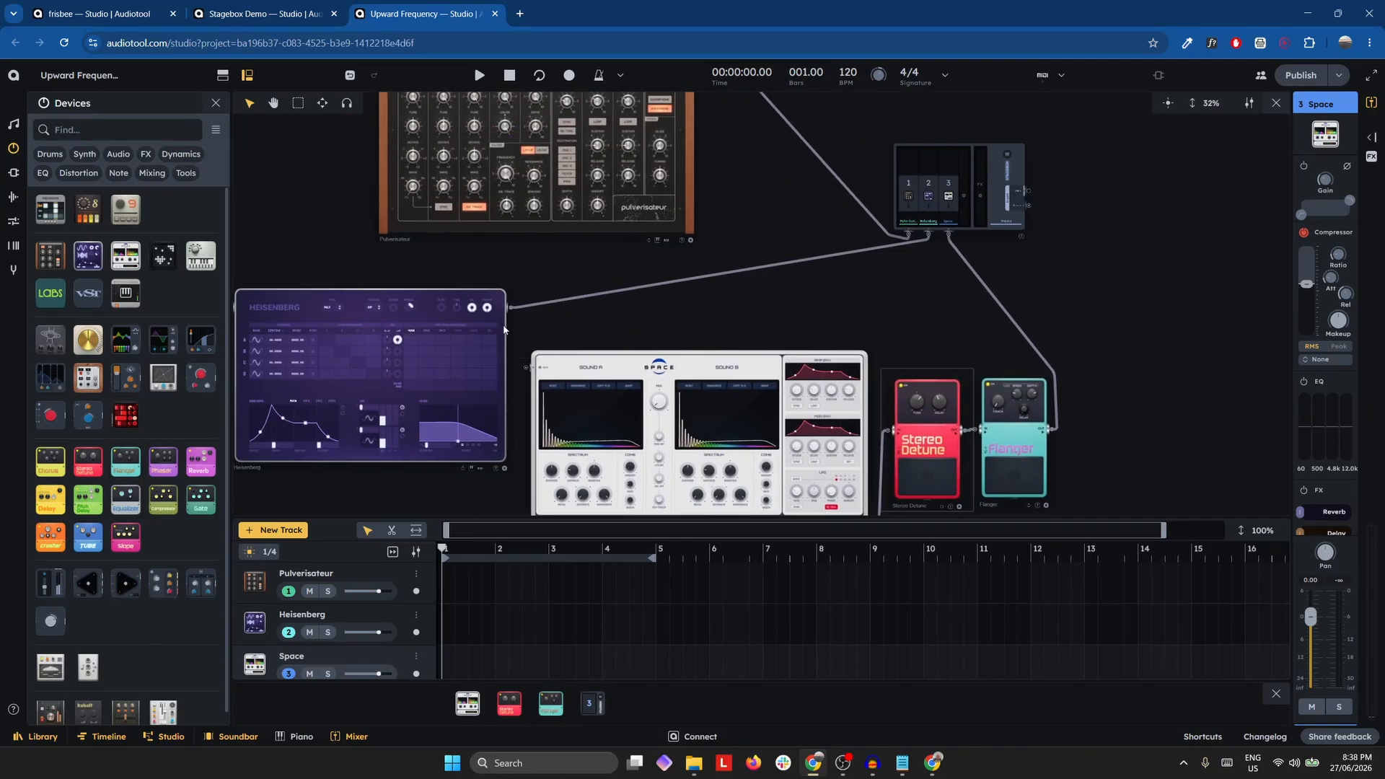
pyautogui.click(469, 349)
pyautogui.click(658, 220)
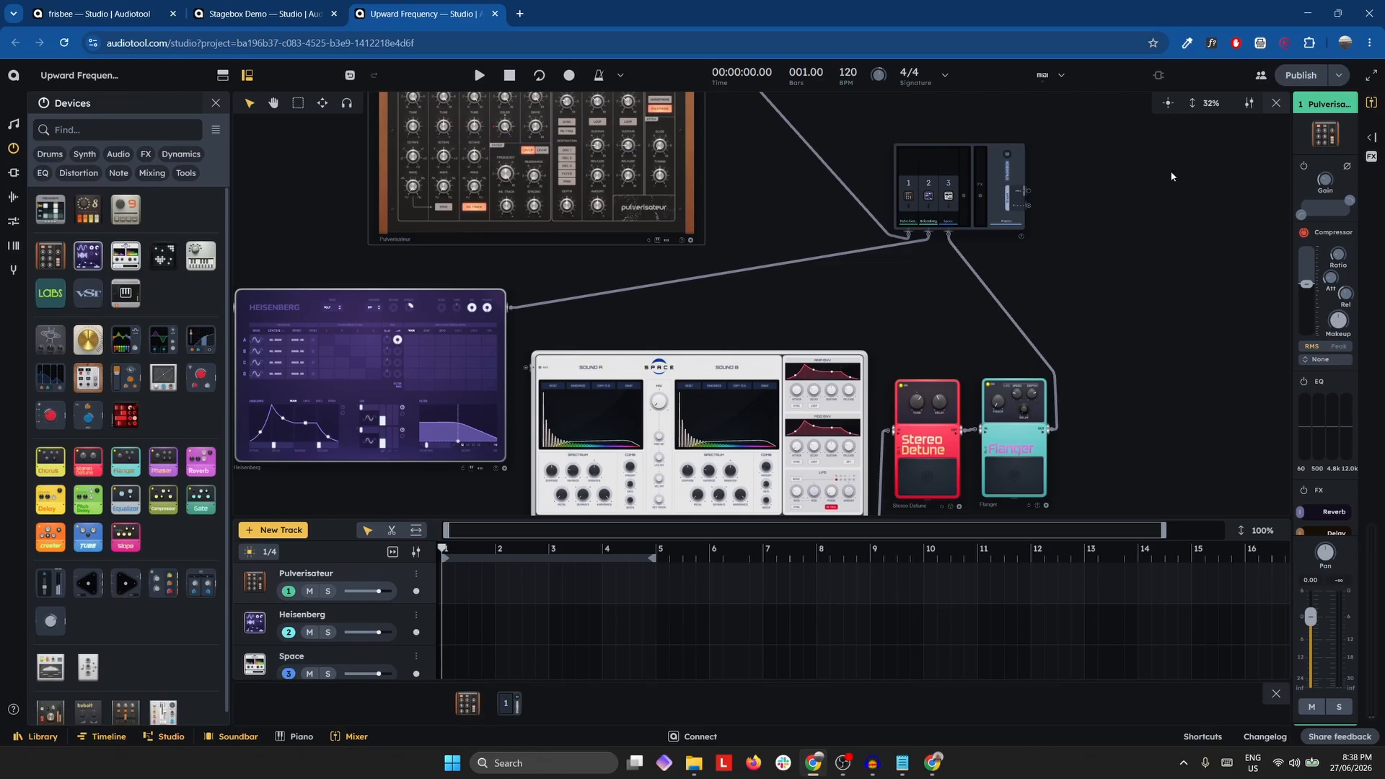
pyautogui.click(507, 334)
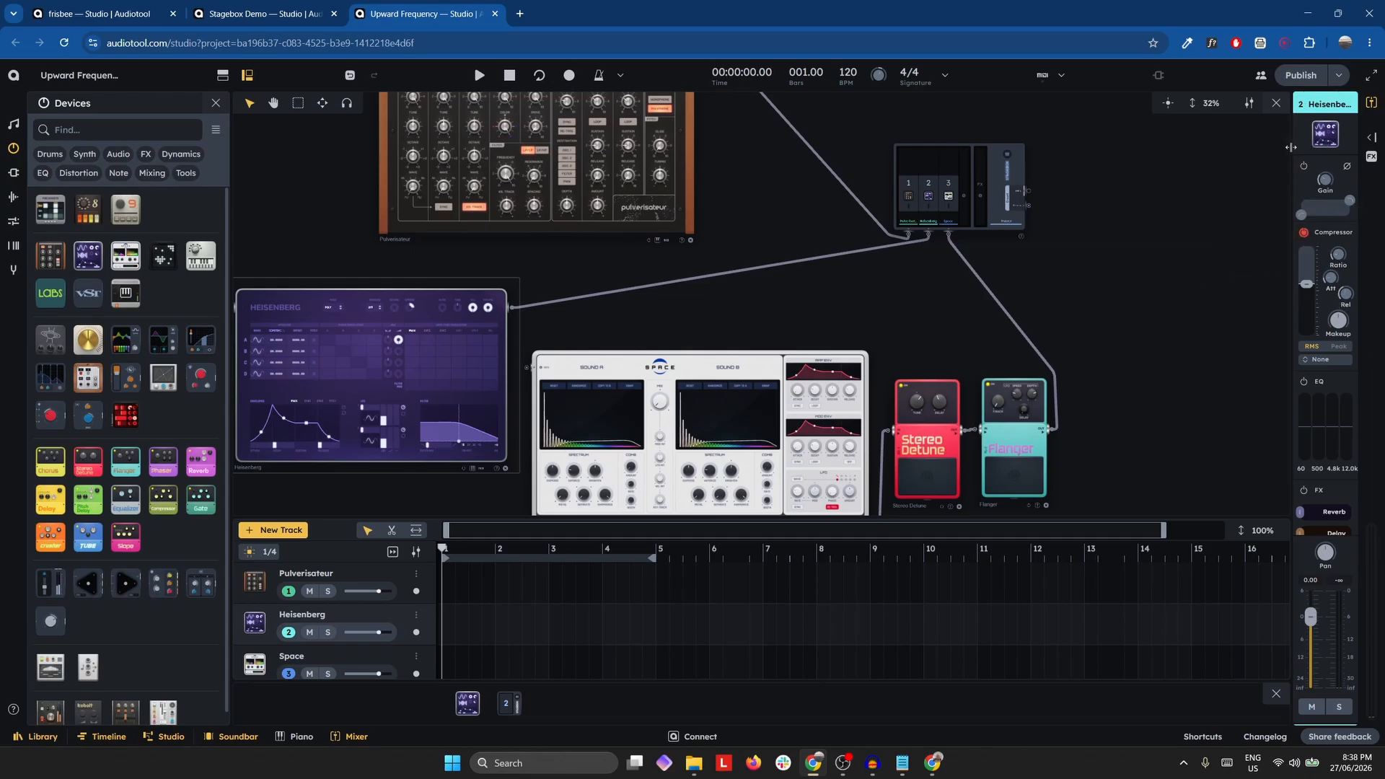
# Expand the mixer to its full width and examine the sections of the three synth channels.
pyautogui.moveTo(1291, 147); pyautogui.dragTo(919, 211)
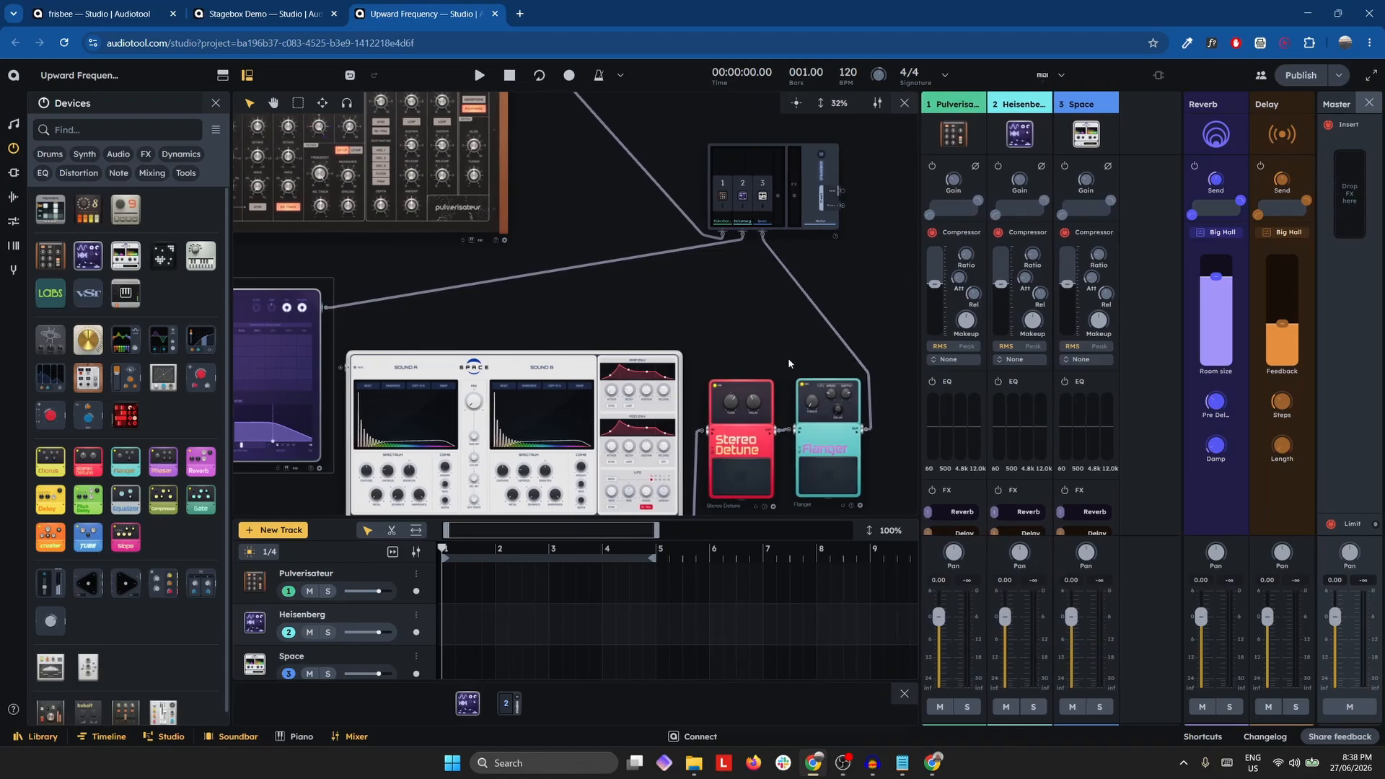
pyautogui.moveTo(788, 343); pyautogui.dragTo(810, 289)
pyautogui.scroll(-3, 810, 292)
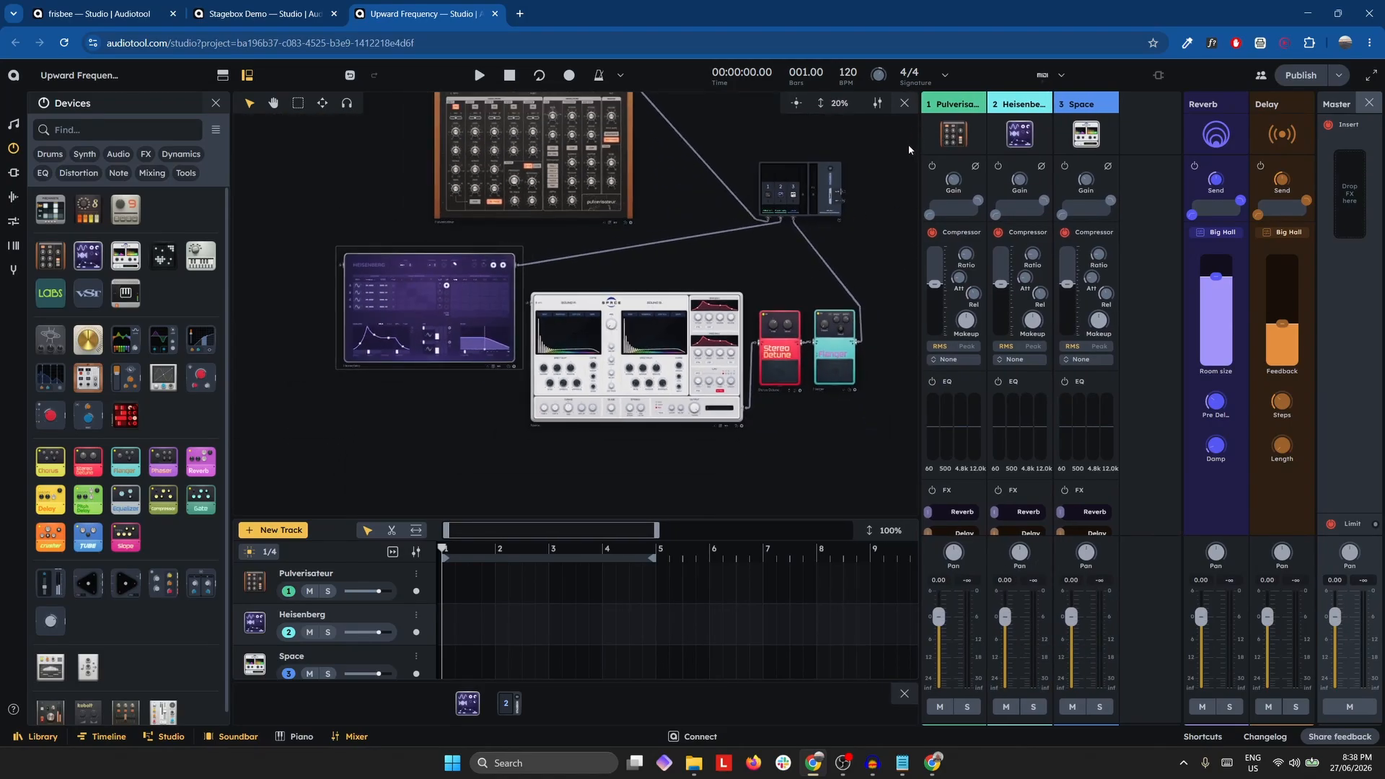
pyautogui.scroll(-1, 962, 291)
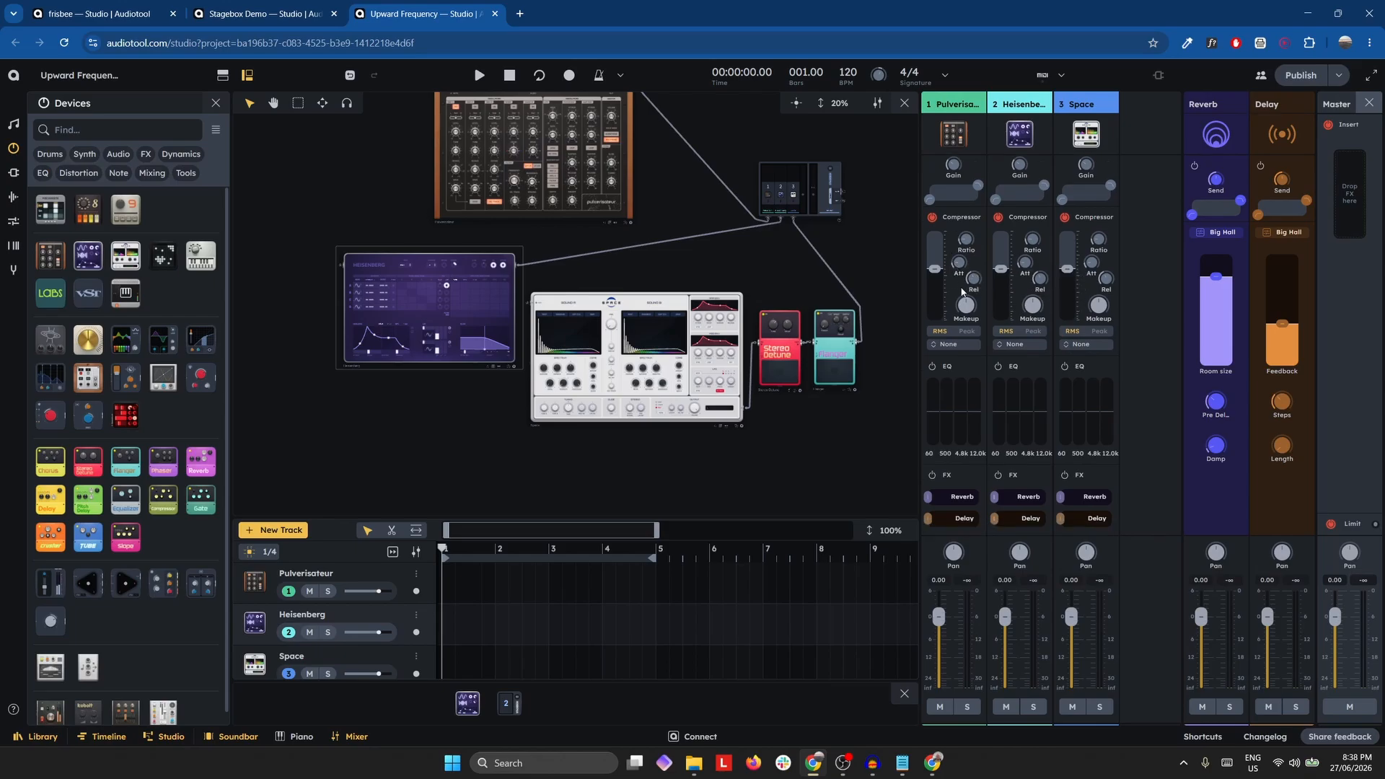
pyautogui.scroll(1, 962, 291)
pyautogui.scroll(-1, 1003, 375)
pyautogui.scroll(1, 970, 163)
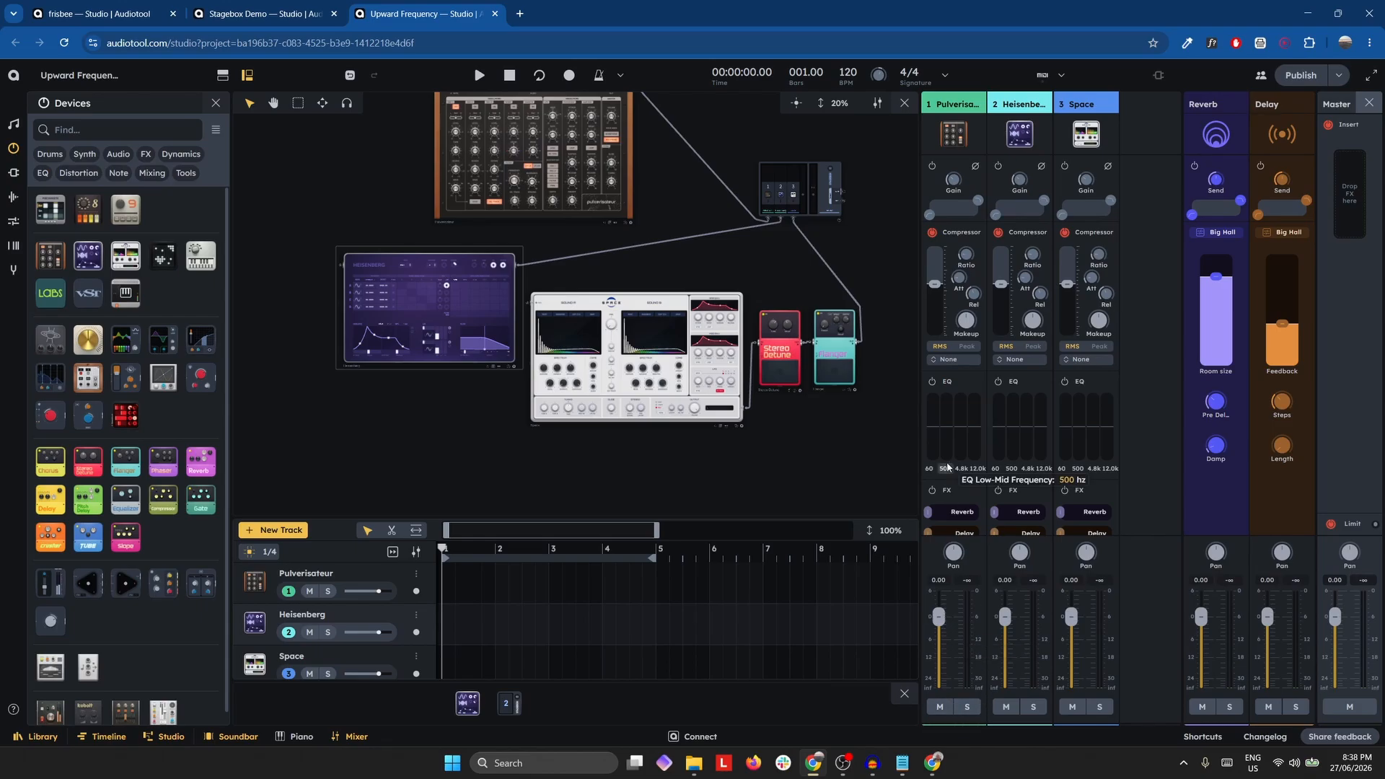
# Cut the low EQ band and boost the upper bands on the Pulverisateur channel, and raise its highpass cutoff.
pyautogui.moveTo(930, 426)
pyautogui.mouseDown()
pyautogui.moveTo(932, 448)
pyautogui.moveTo(950, 411)
pyautogui.moveTo(975, 409)
pyautogui.mouseUp()
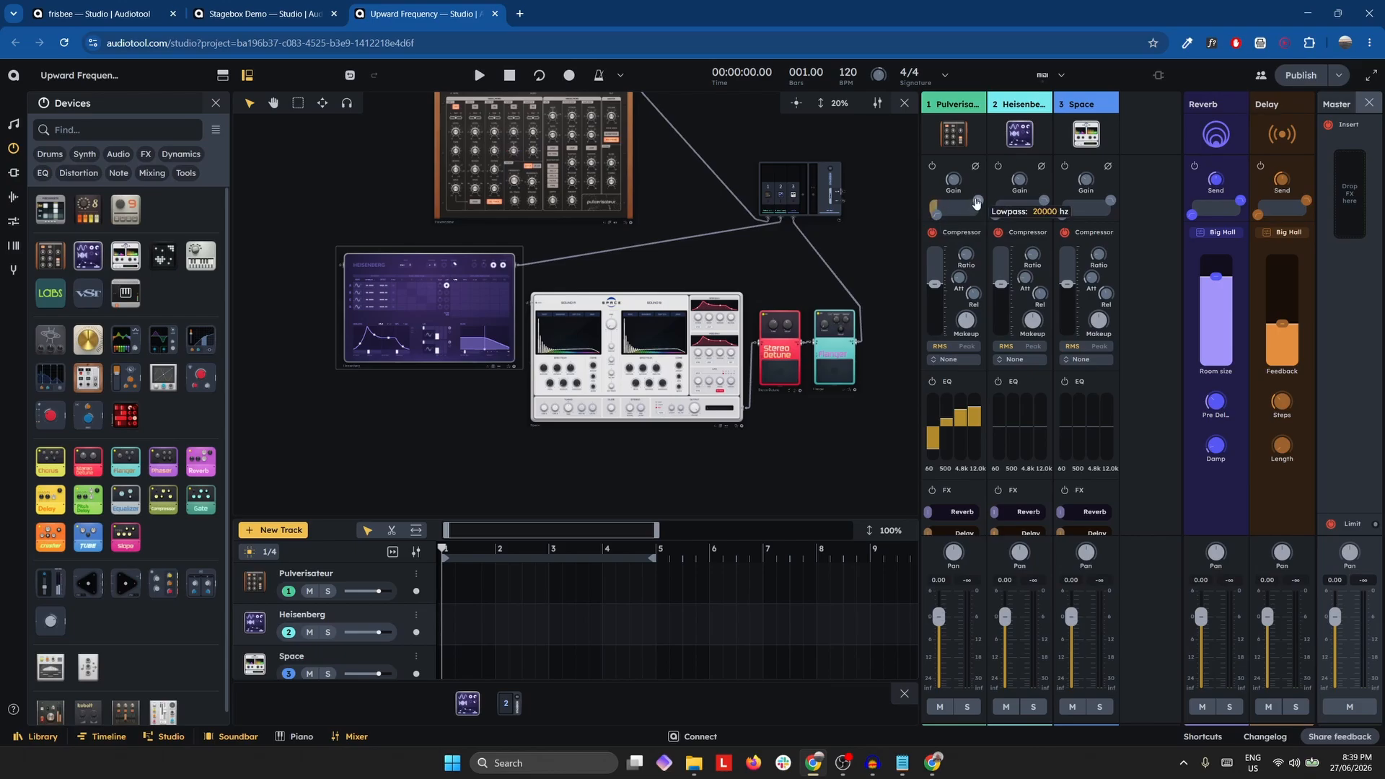
pyautogui.moveTo(978, 199)
pyautogui.mouseDown()
pyautogui.moveTo(960, 203)
pyautogui.moveTo(980, 201)
pyautogui.mouseUp()
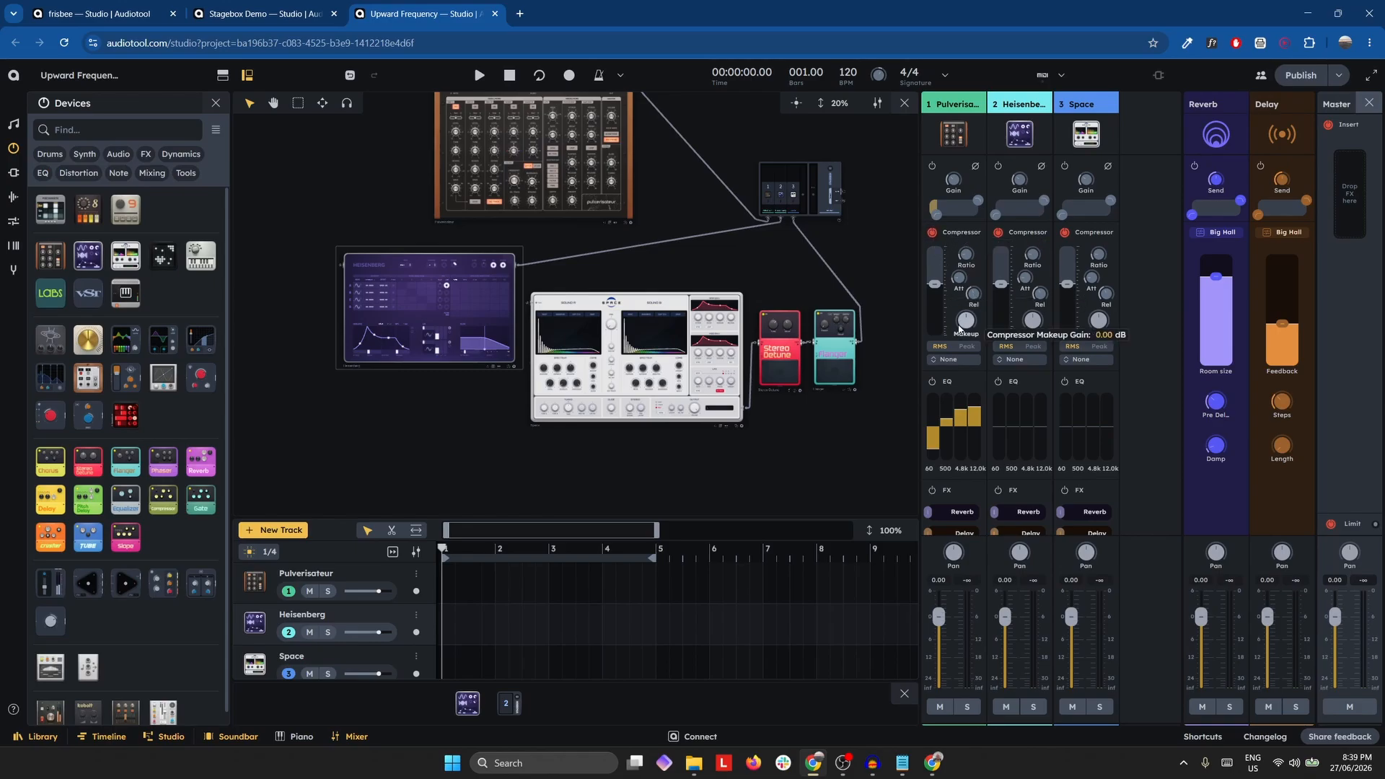
# Collapse and re-expand the compressor, EQ and FX sections of the mixer channels.
pyautogui.click(958, 233)
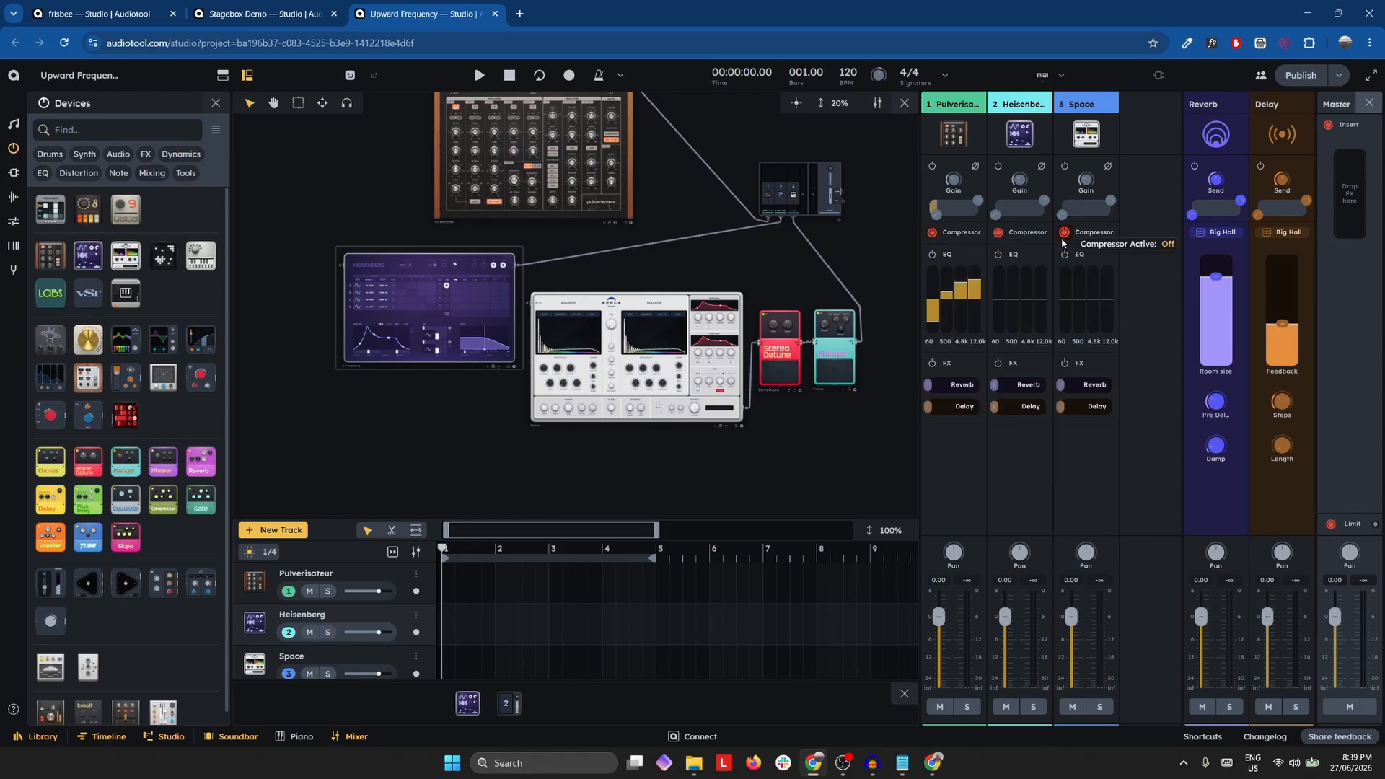
pyautogui.click(960, 256)
pyautogui.click(960, 279)
pyautogui.click(960, 278)
pyautogui.click(959, 254)
pyautogui.click(960, 233)
pyautogui.click(960, 233)
pyautogui.click(968, 235)
pyautogui.click(968, 235)
pyautogui.click(947, 237)
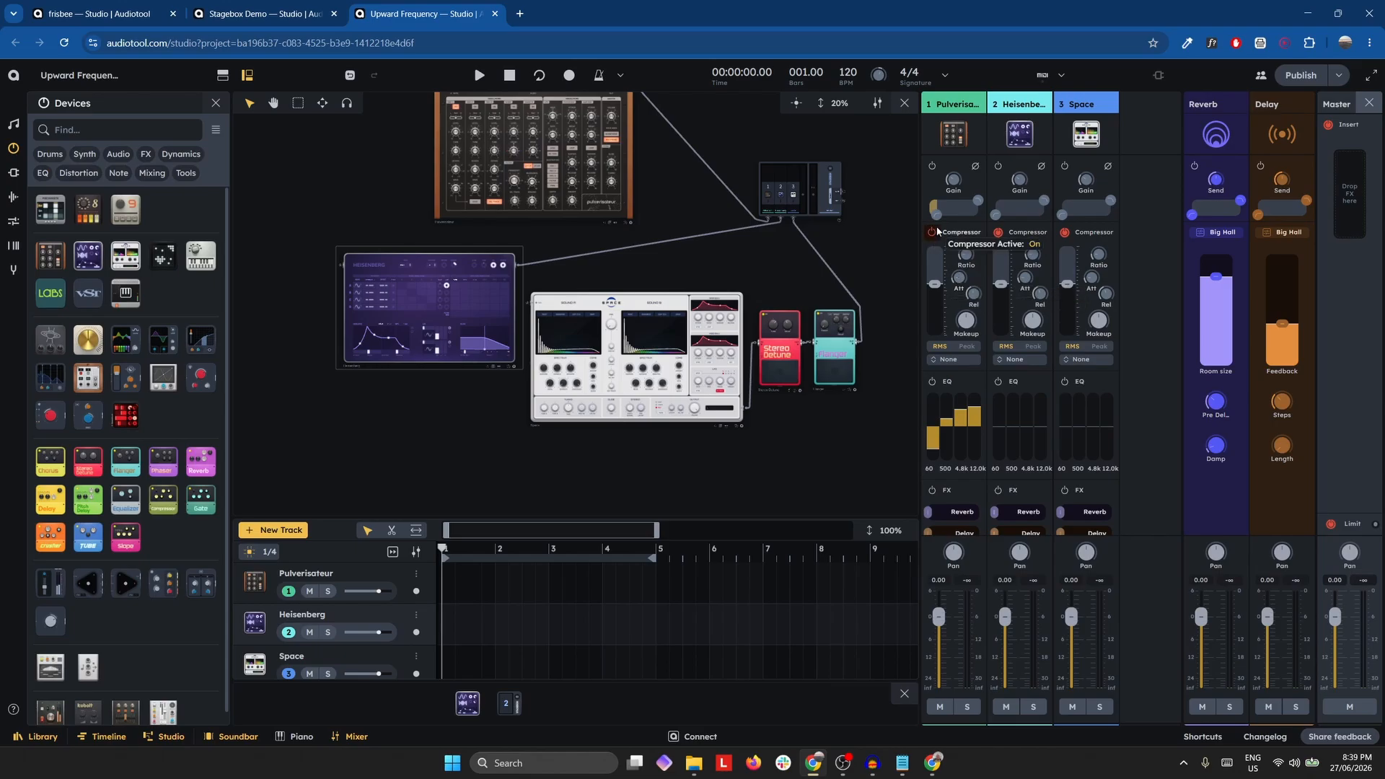
# Switch on the Pulverisateur channel's compressor and lower its threshold.
pyautogui.click(932, 232)
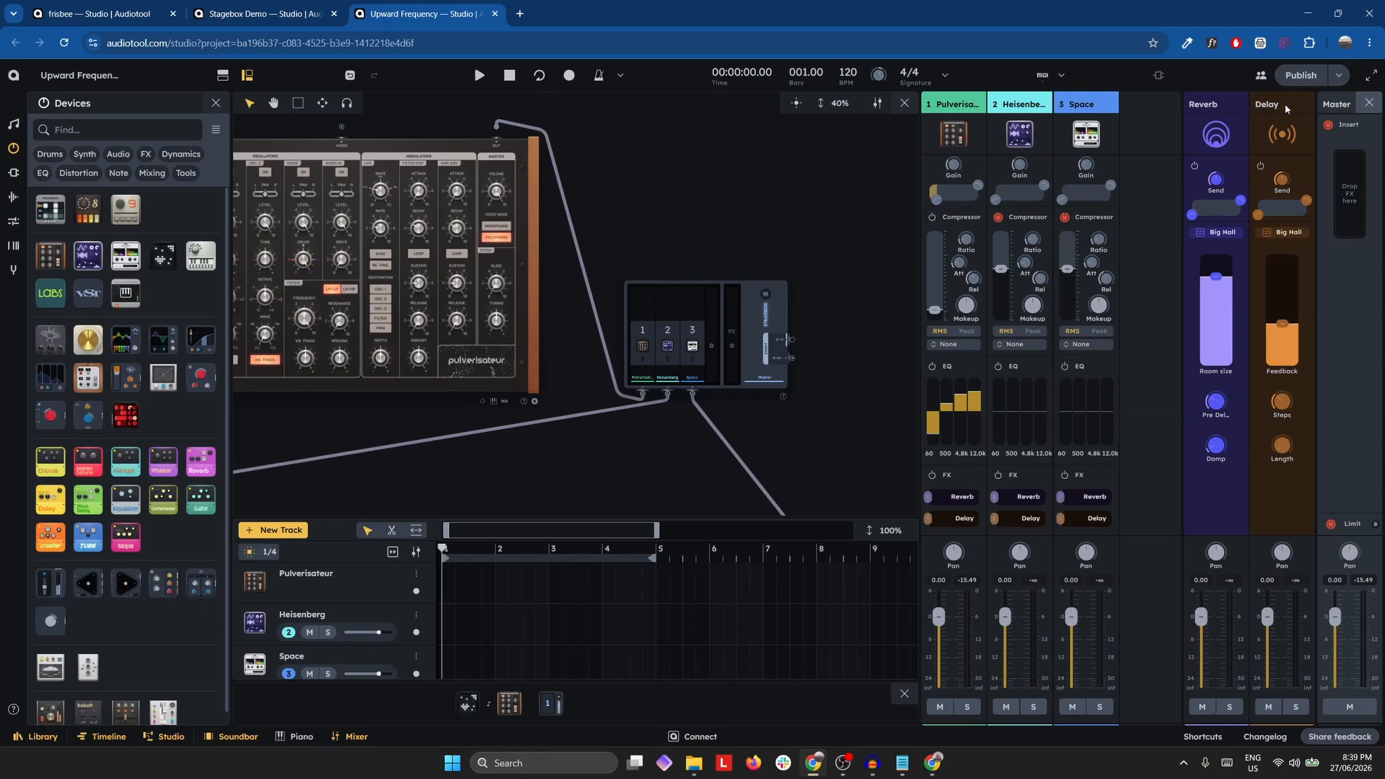
# Add the FX1 and FX2 effect channels to the stagebox.
pyautogui.scroll(5, 735, 330)
pyautogui.click(726, 357)
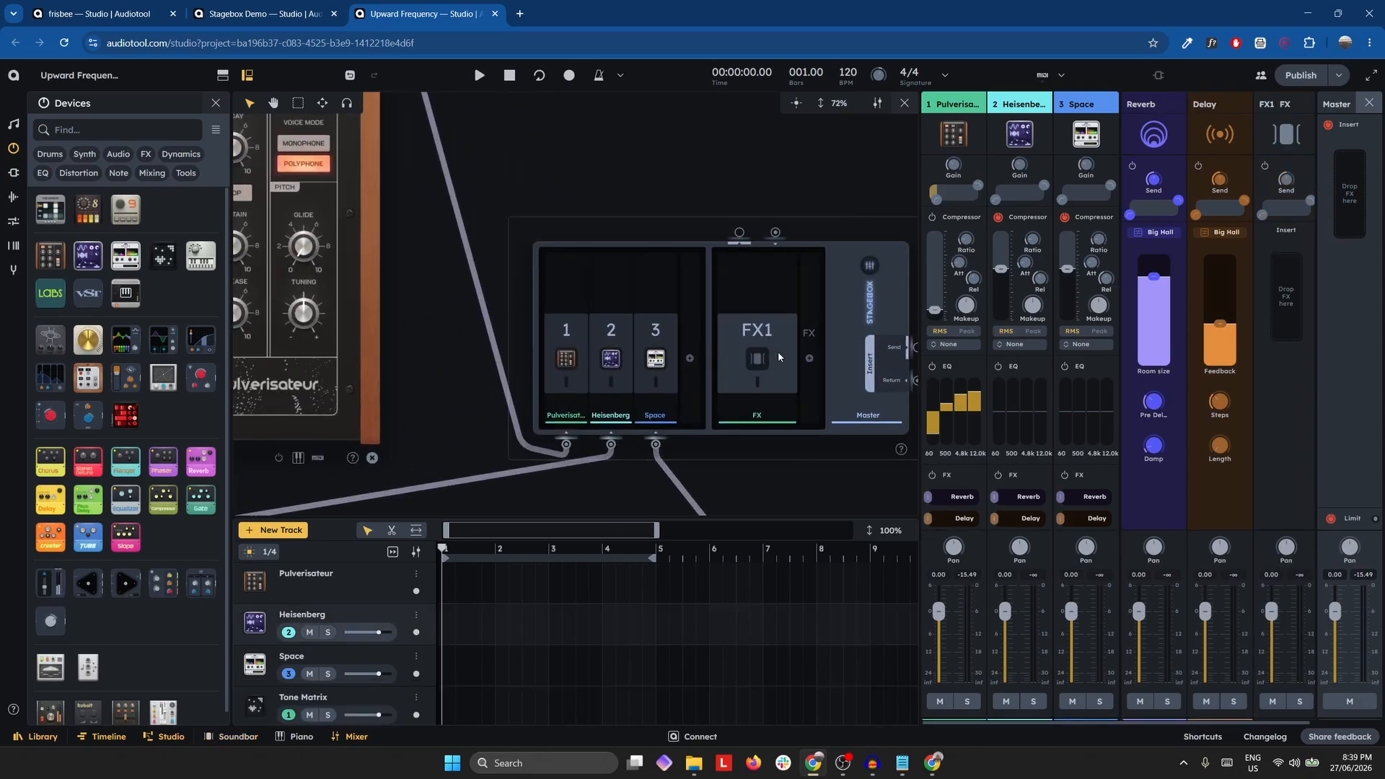
pyautogui.click(808, 357)
pyautogui.moveTo(808, 159); pyautogui.dragTo(604, 202)
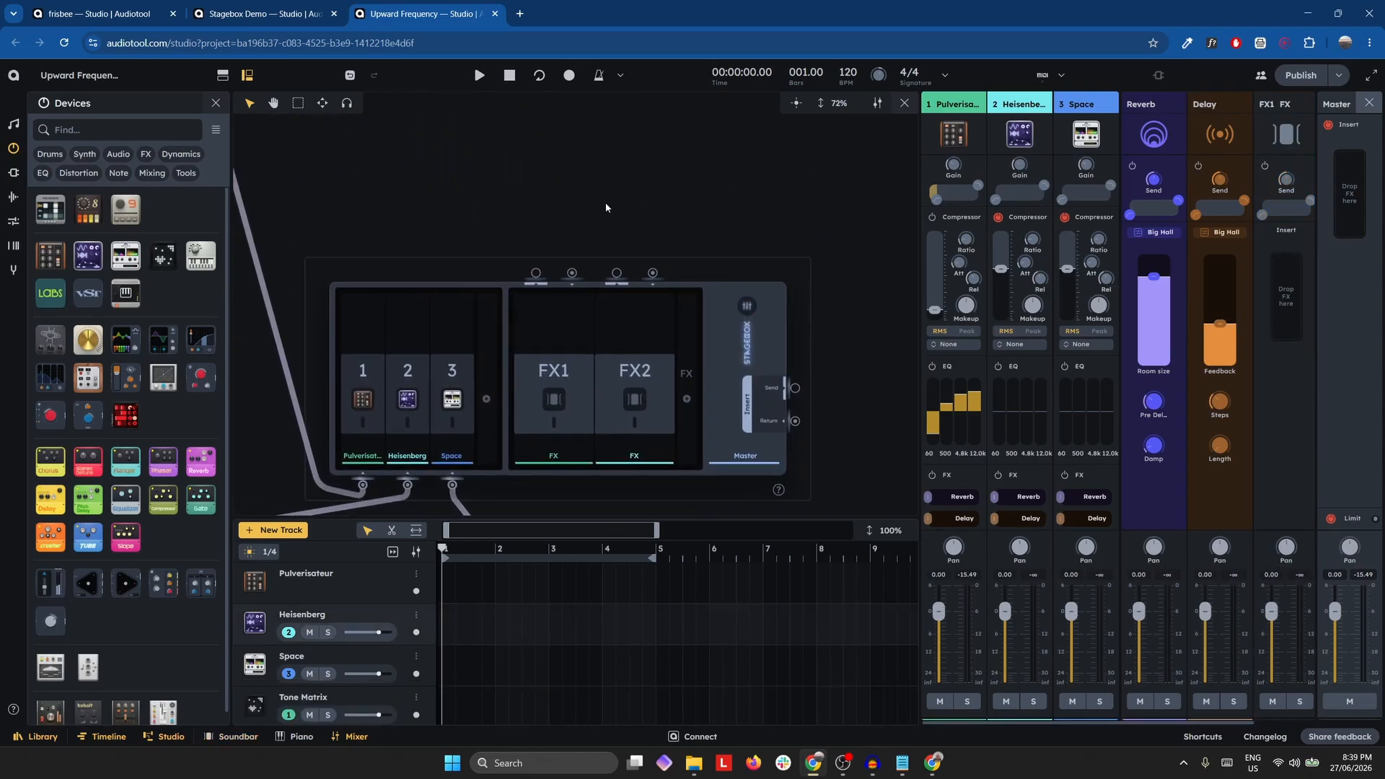
# Examine the aux sends and returns of the Centroid mixer in the frisbee project, and return to the Upward Frequency project.
pyautogui.click(137, 10)
pyautogui.scroll(10, 833, 215)
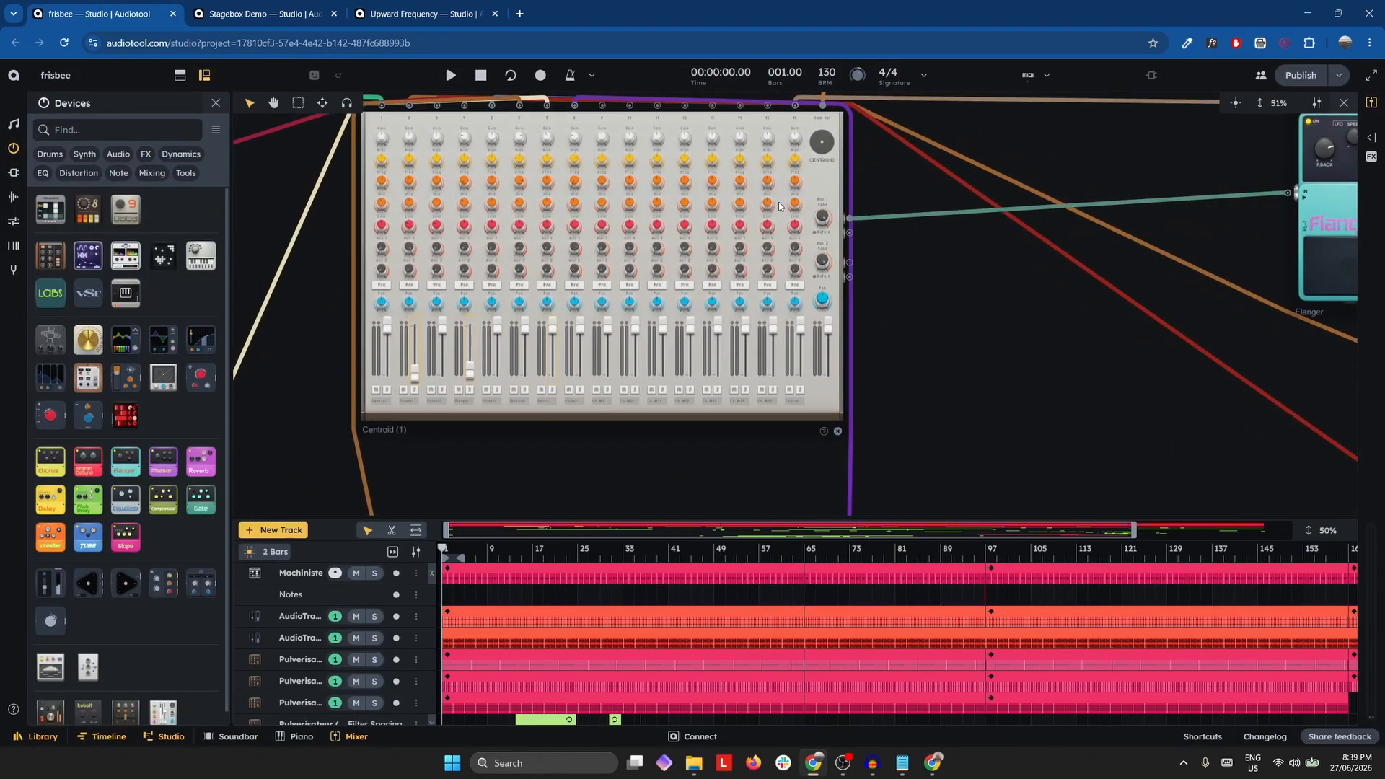
pyautogui.scroll(2, 818, 201)
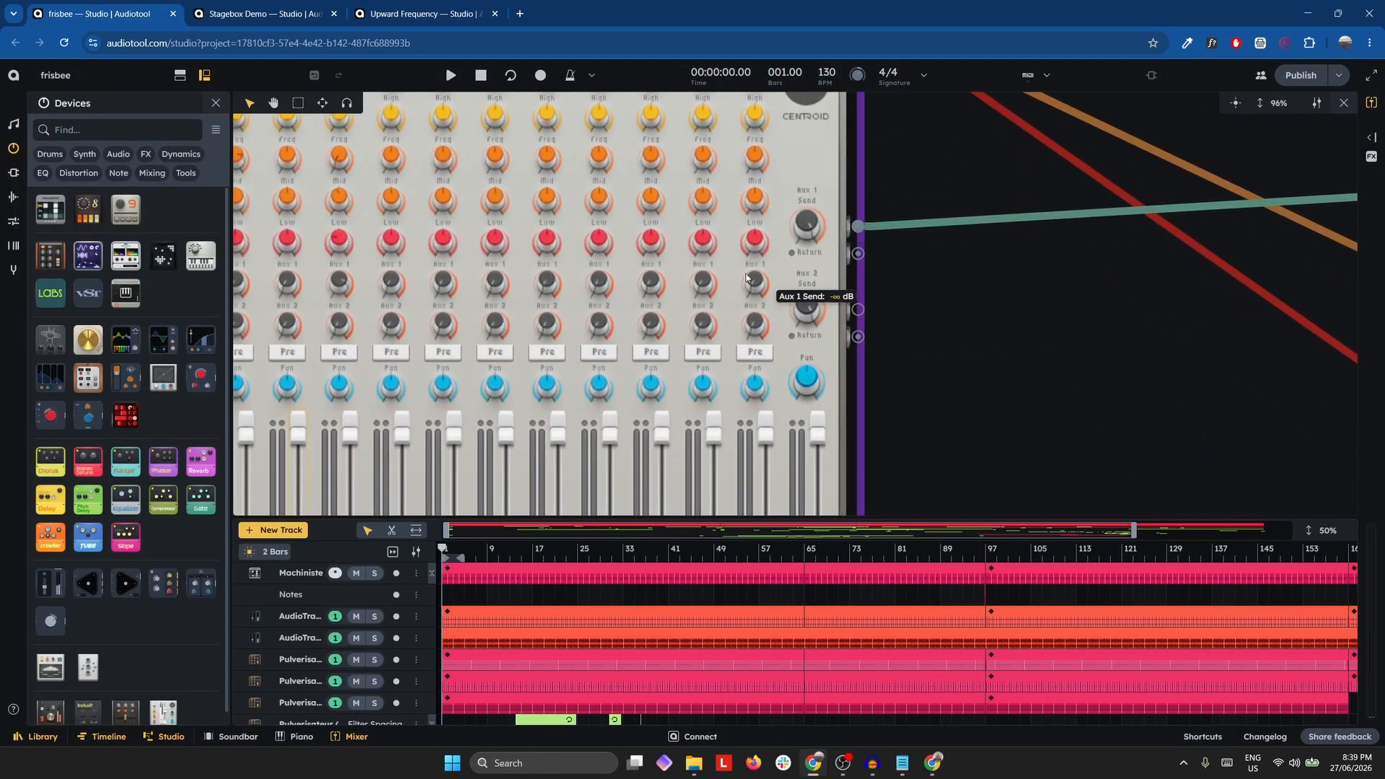
pyautogui.click(422, 11)
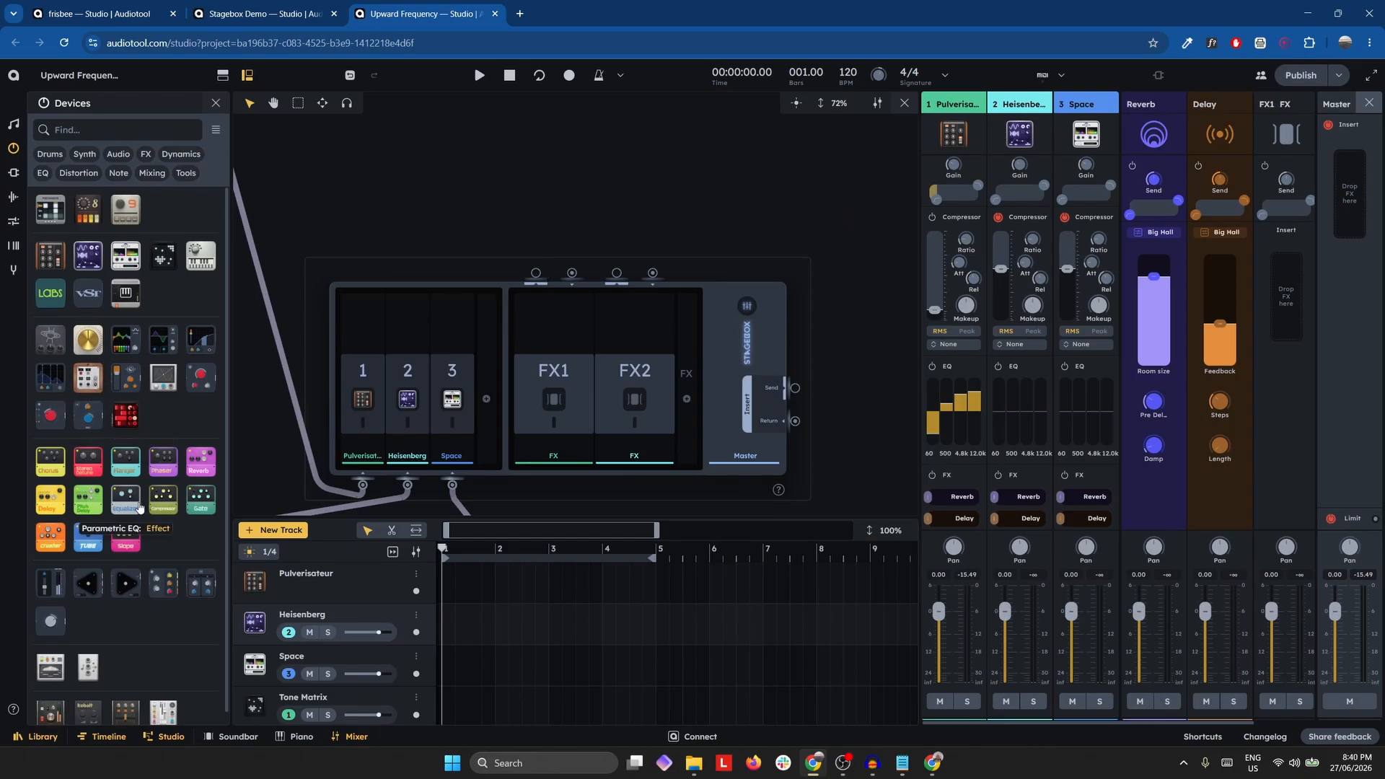
# Add a Stereo Detune pedal above the stagebox and cable its input and output to the FX1 send and return.
pyautogui.moveTo(88, 462); pyautogui.dragTo(554, 232)
pyautogui.scroll(-5, 715, 332)
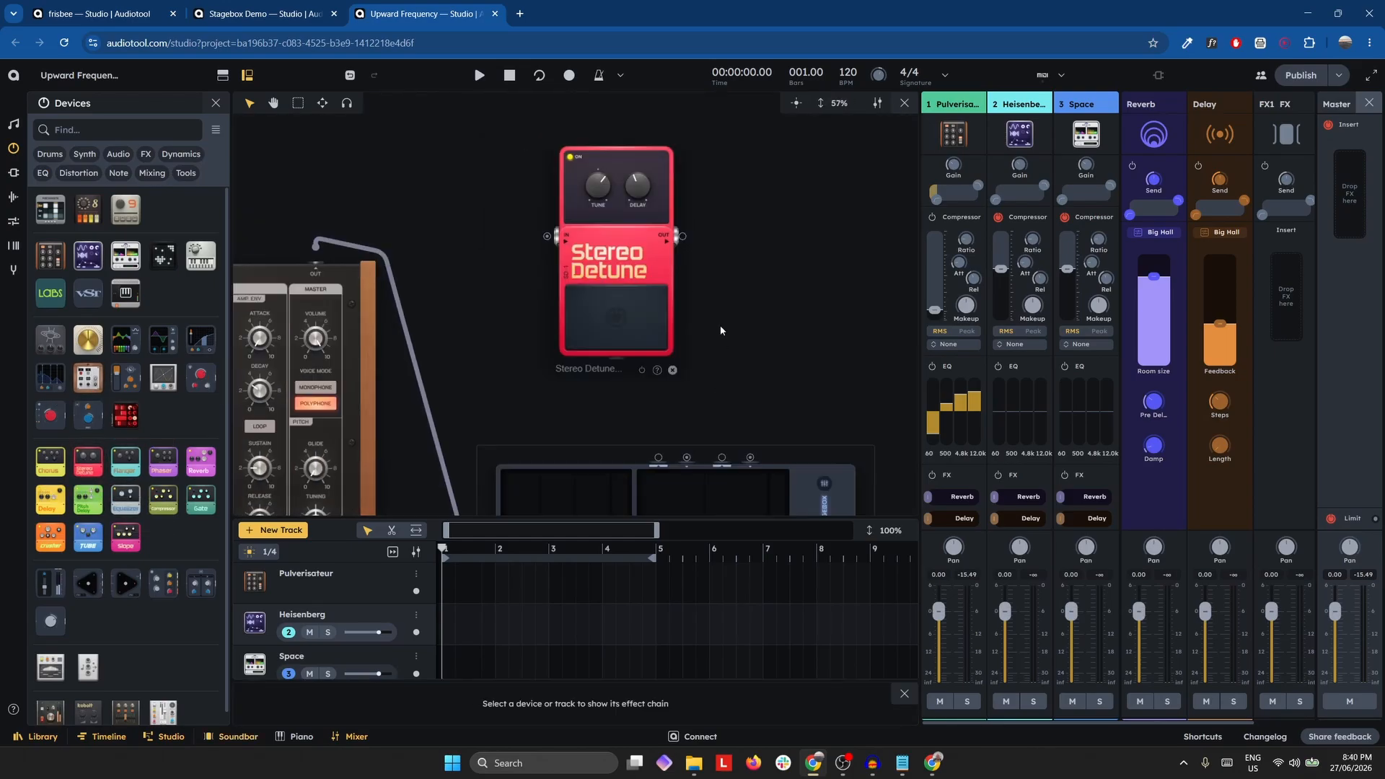
pyautogui.moveTo(659, 333); pyautogui.dragTo(550, 168)
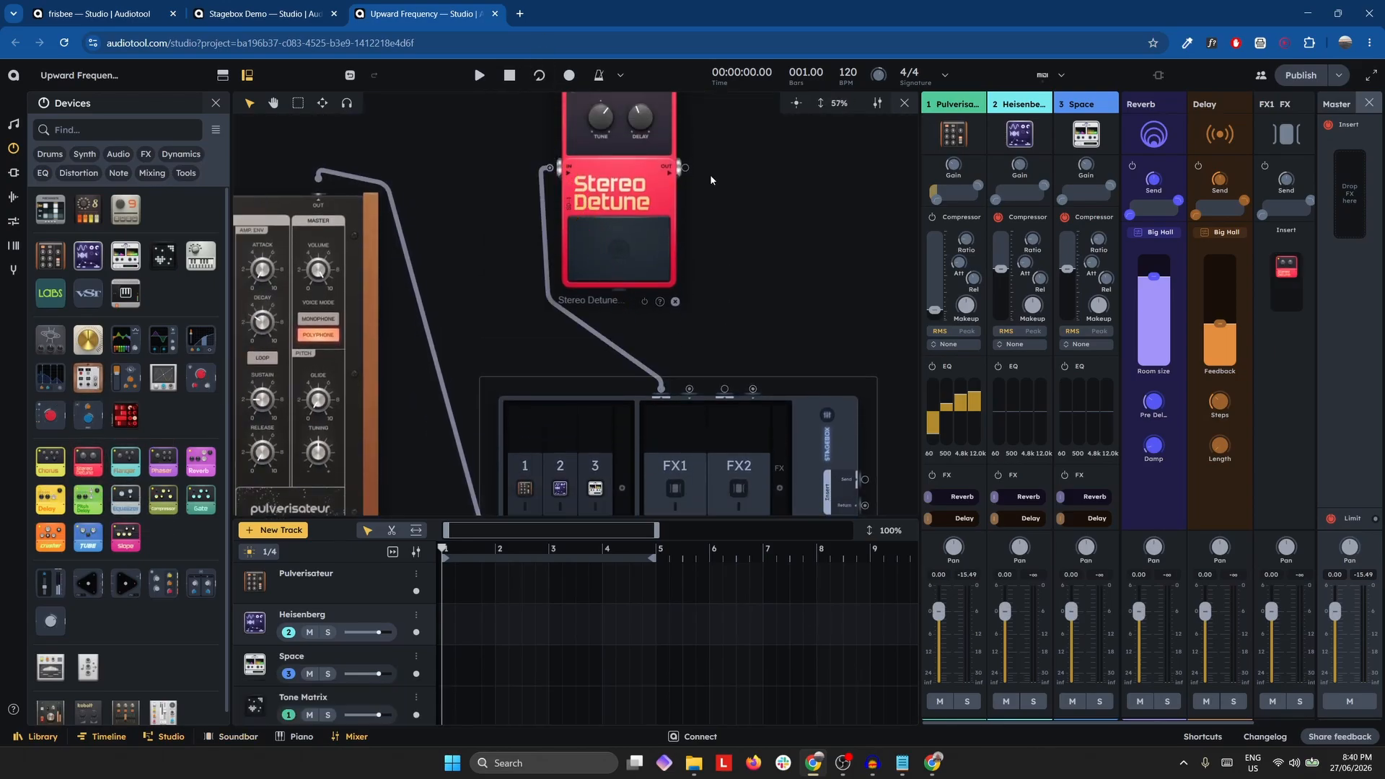
pyautogui.moveTo(685, 168); pyautogui.dragTo(690, 386)
pyautogui.moveTo(736, 340); pyautogui.dragTo(752, 236)
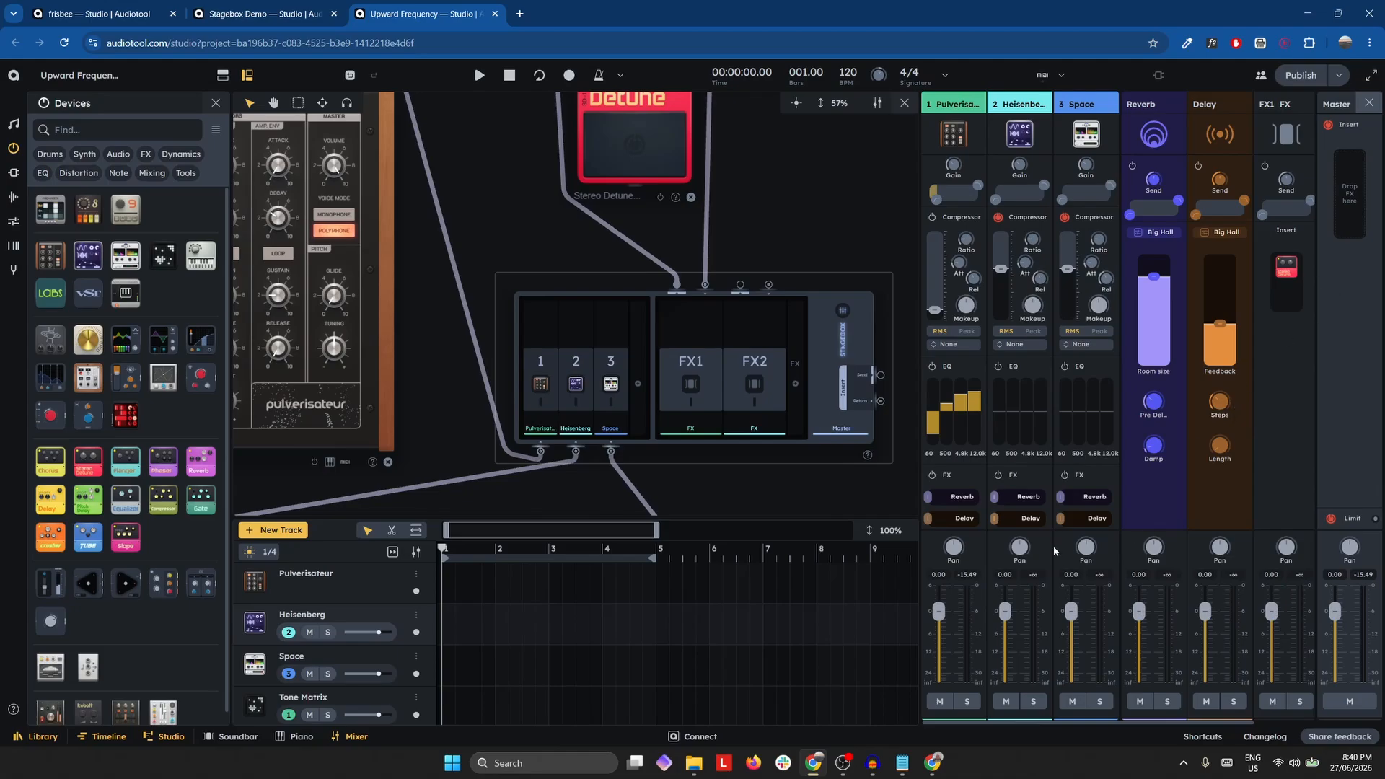
# Raise the Pulverisateur channel's FX1 and FX2 send levels in the mixer.
pyautogui.scroll(-1, 971, 458)
pyautogui.moveTo(929, 492)
pyautogui.mouseDown()
pyautogui.moveTo(958, 493)
pyautogui.moveTo(940, 518)
pyautogui.moveTo(954, 493)
pyautogui.mouseUp()
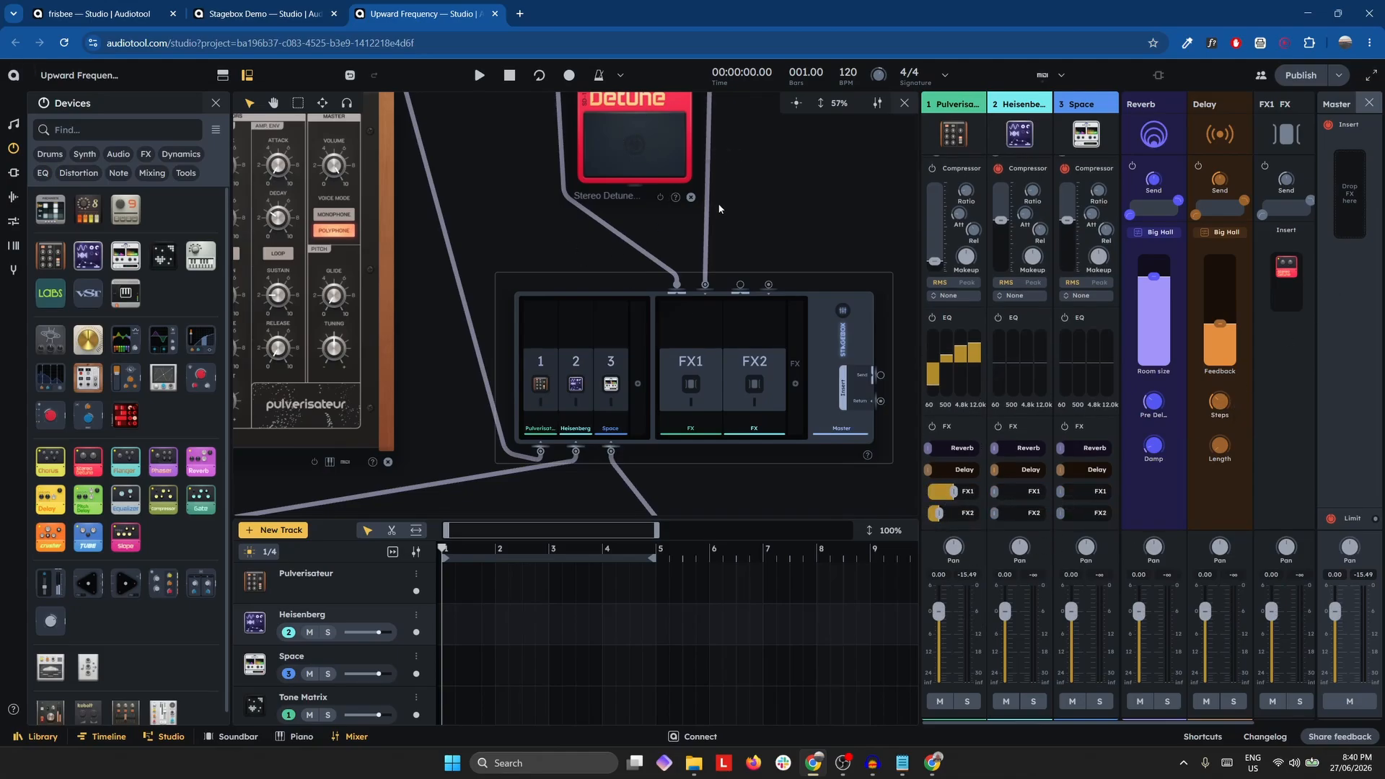
# Add two more effect channels, FX3 and FX4, to the stagebox.
pyautogui.moveTo(765, 187); pyautogui.dragTo(653, 242)
pyautogui.click(683, 439)
pyautogui.click(746, 438)
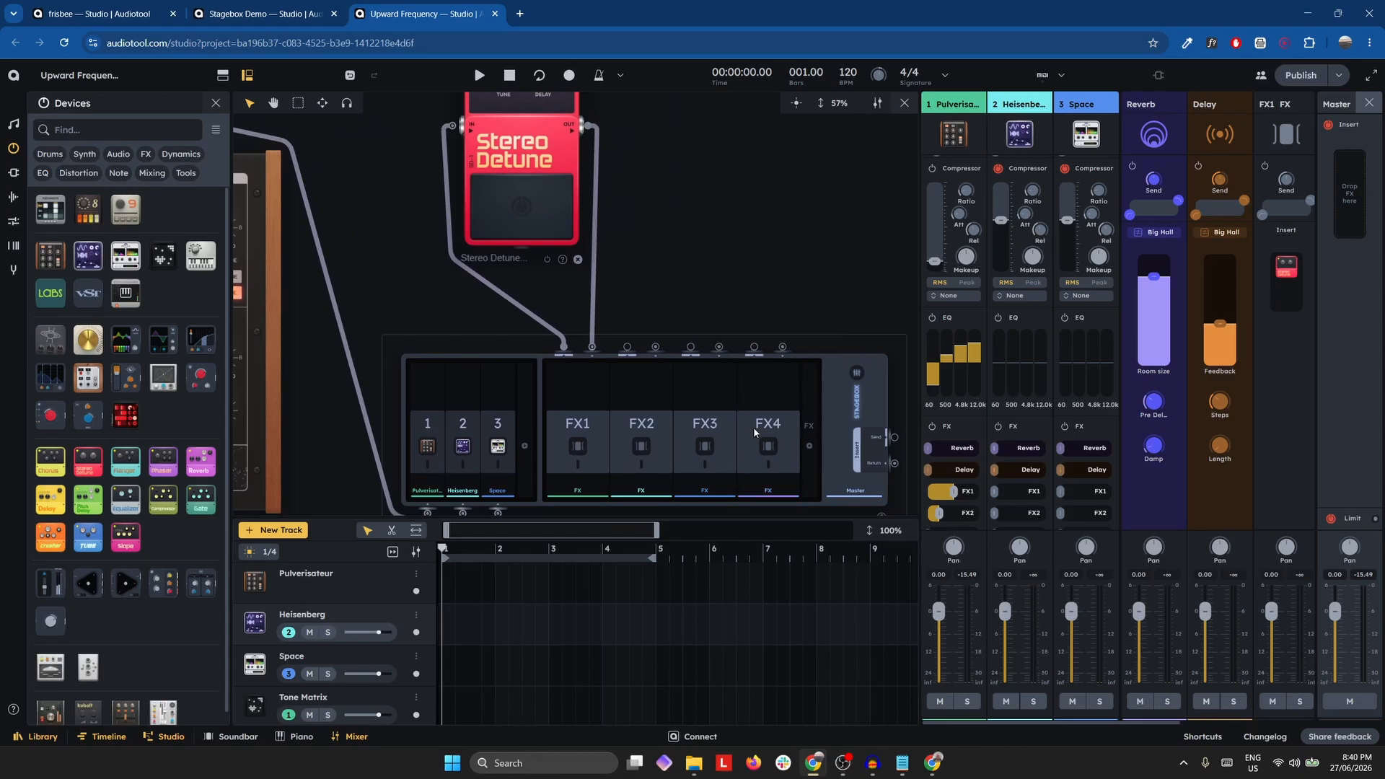
# Add effect channels FX5 and FX6 to the stagebox.
pyautogui.moveTo(789, 296); pyautogui.dragTo(677, 262)
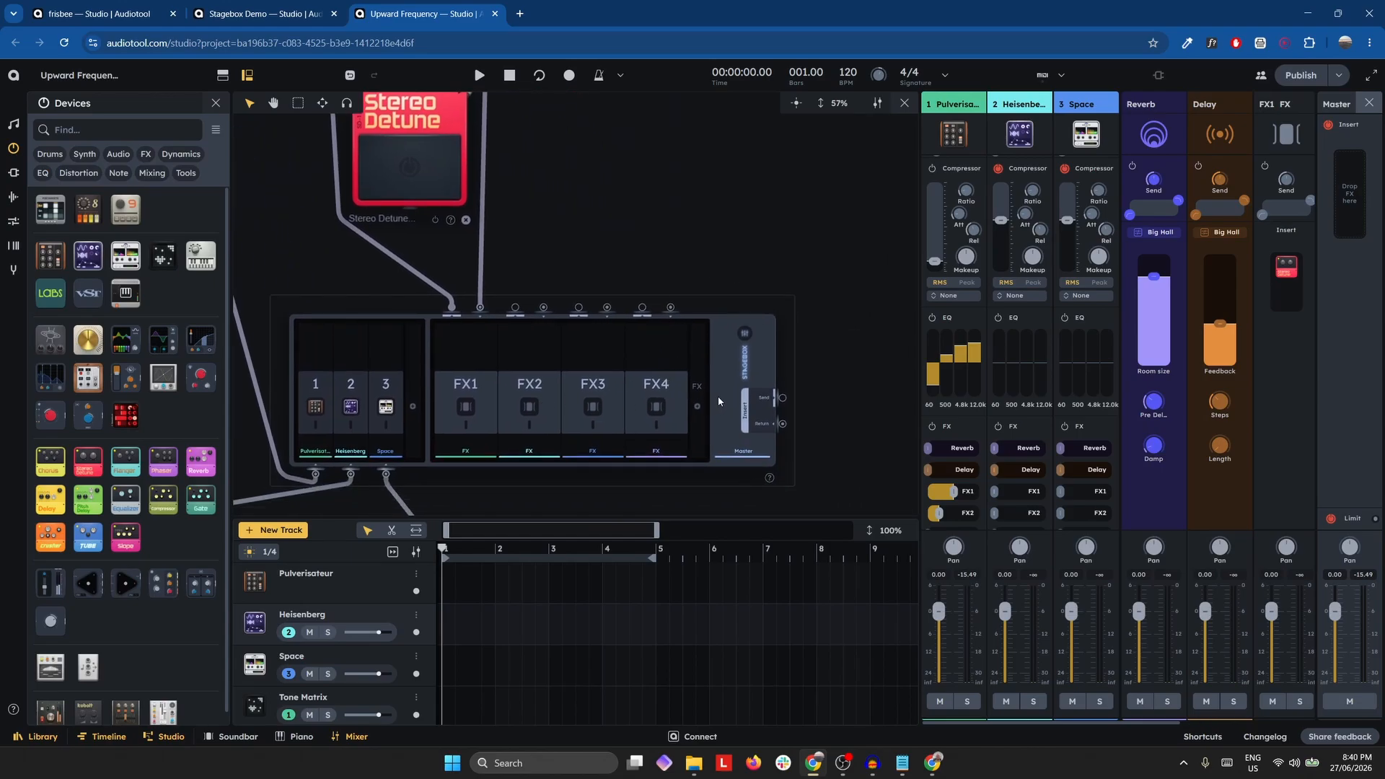
pyautogui.click(697, 394)
pyautogui.click(760, 386)
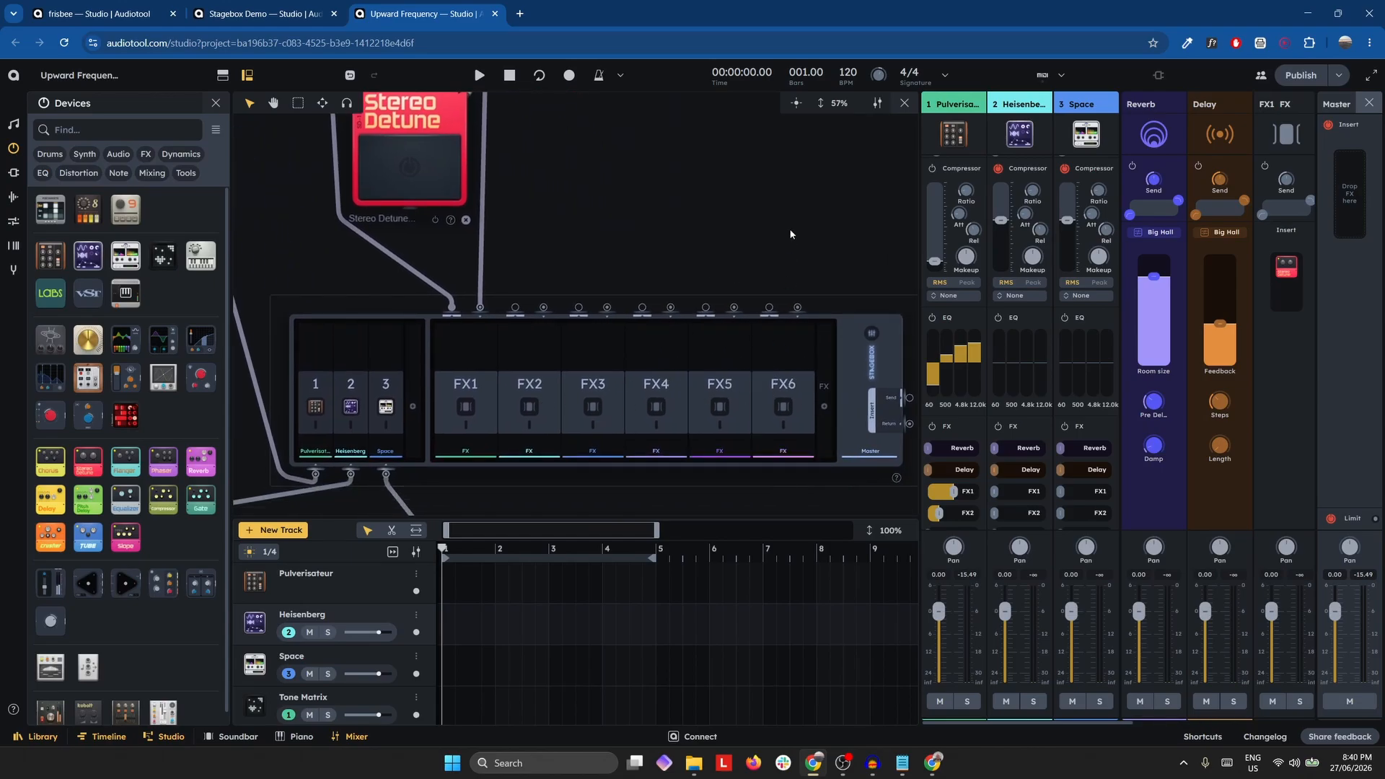
pyautogui.scroll(-1, 1007, 485)
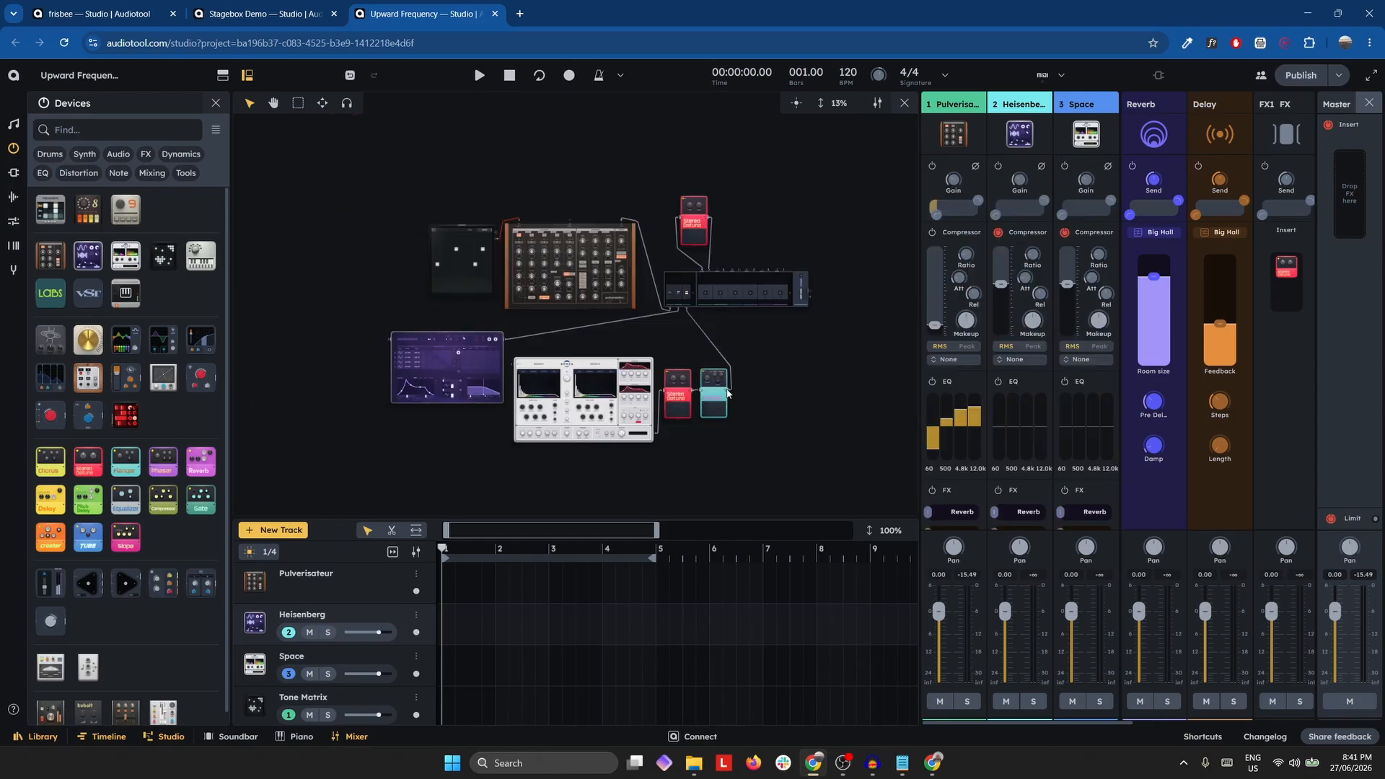
# Examine the Curve and Quantum chain between the Centroid and the stagebox in the frisbee project, and return to the Upward Frequency project.
pyautogui.click(101, 14)
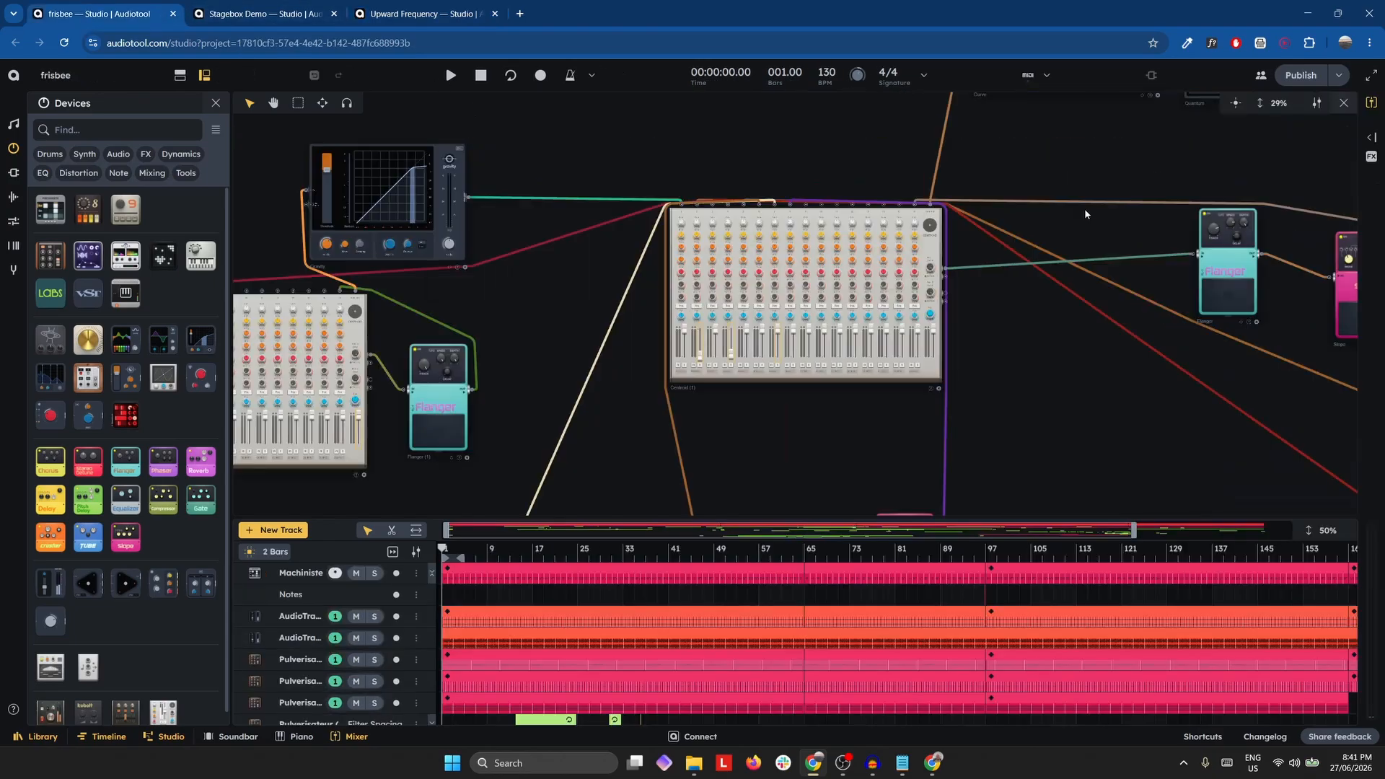
pyautogui.moveTo(1086, 209); pyautogui.dragTo(707, 369)
pyautogui.scroll(-3, 707, 369)
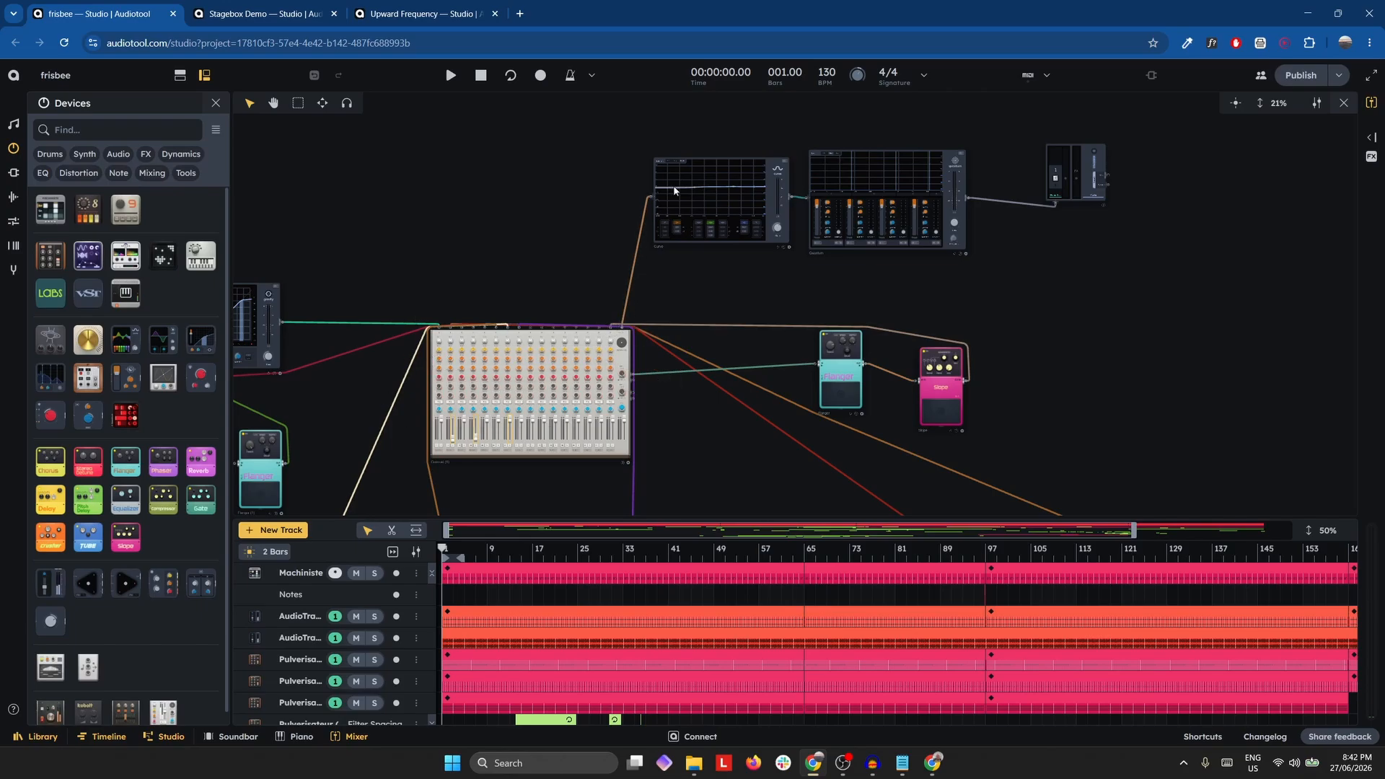
pyautogui.scroll(4, 765, 277)
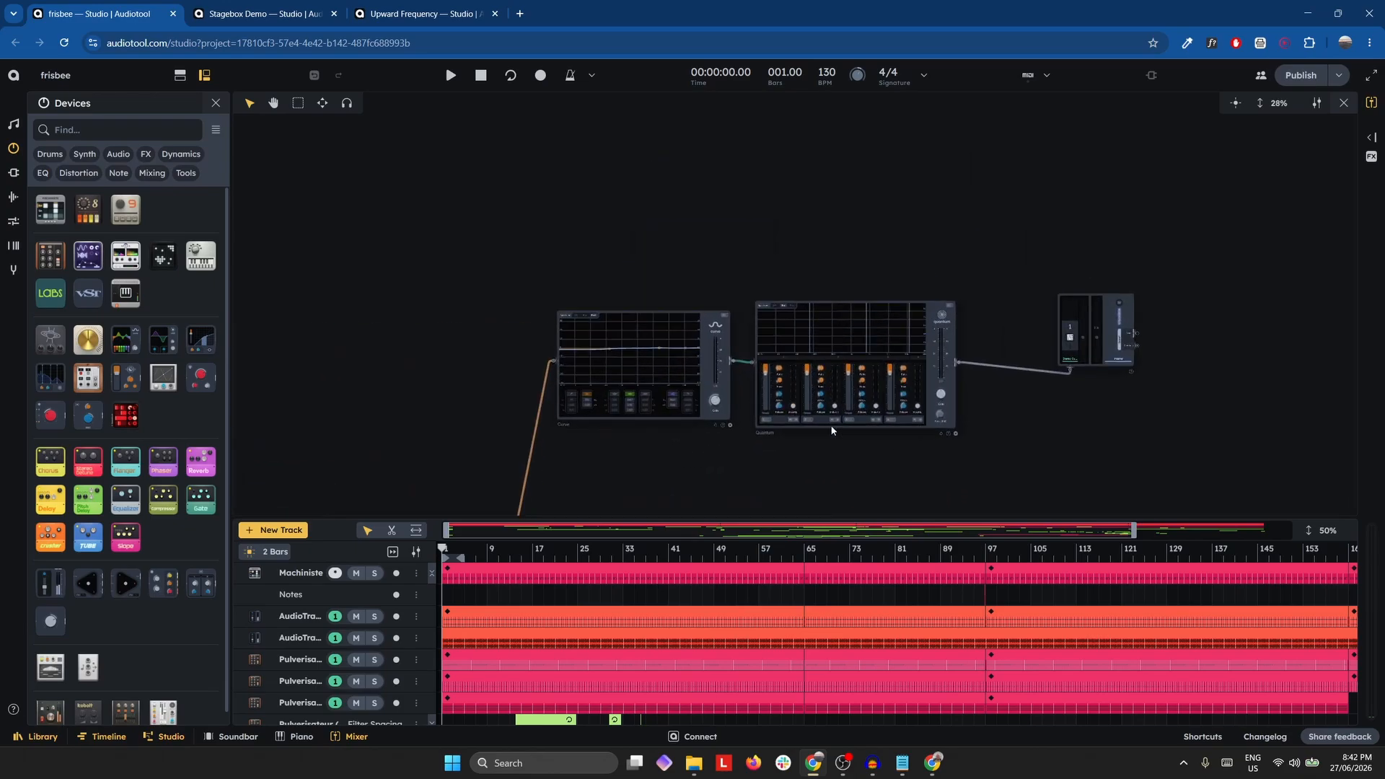
pyautogui.scroll(2, 546, 378)
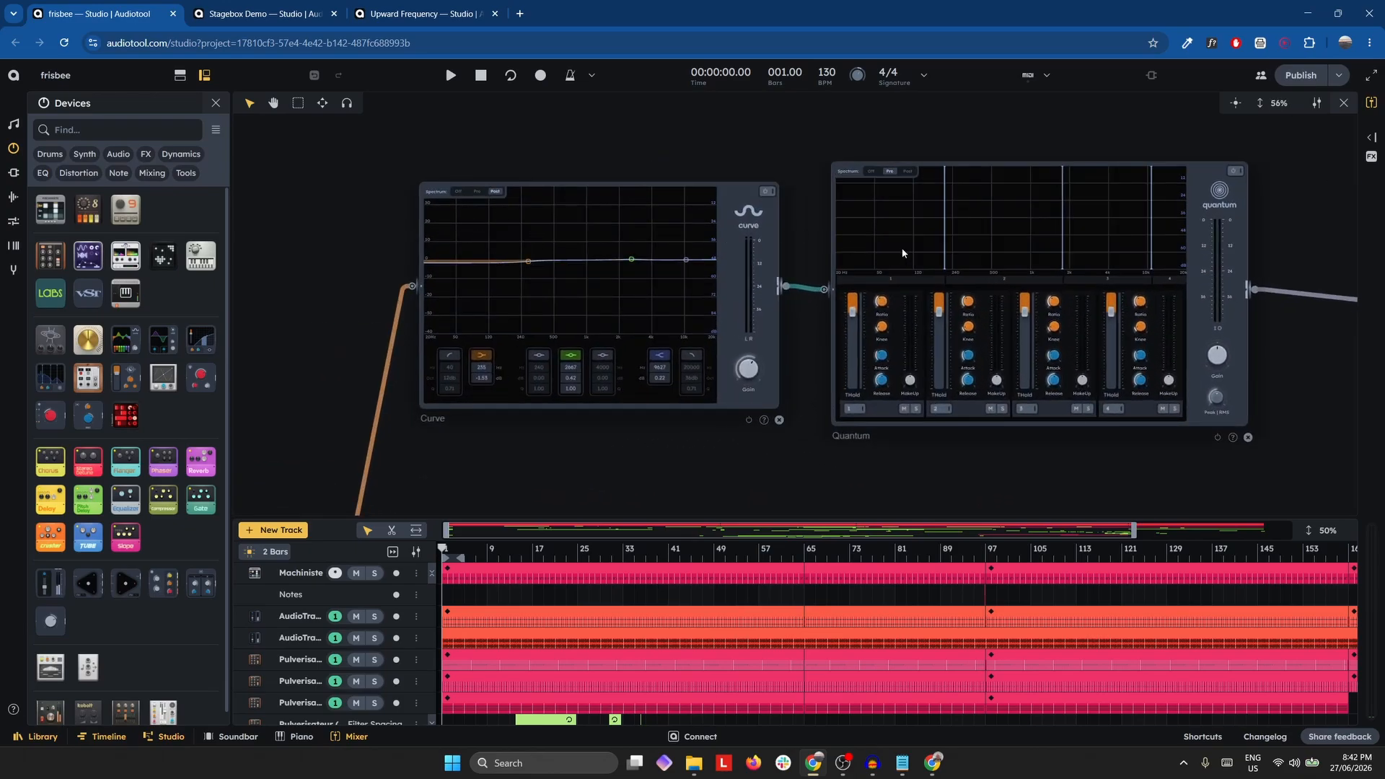
pyautogui.scroll(-2, 912, 245)
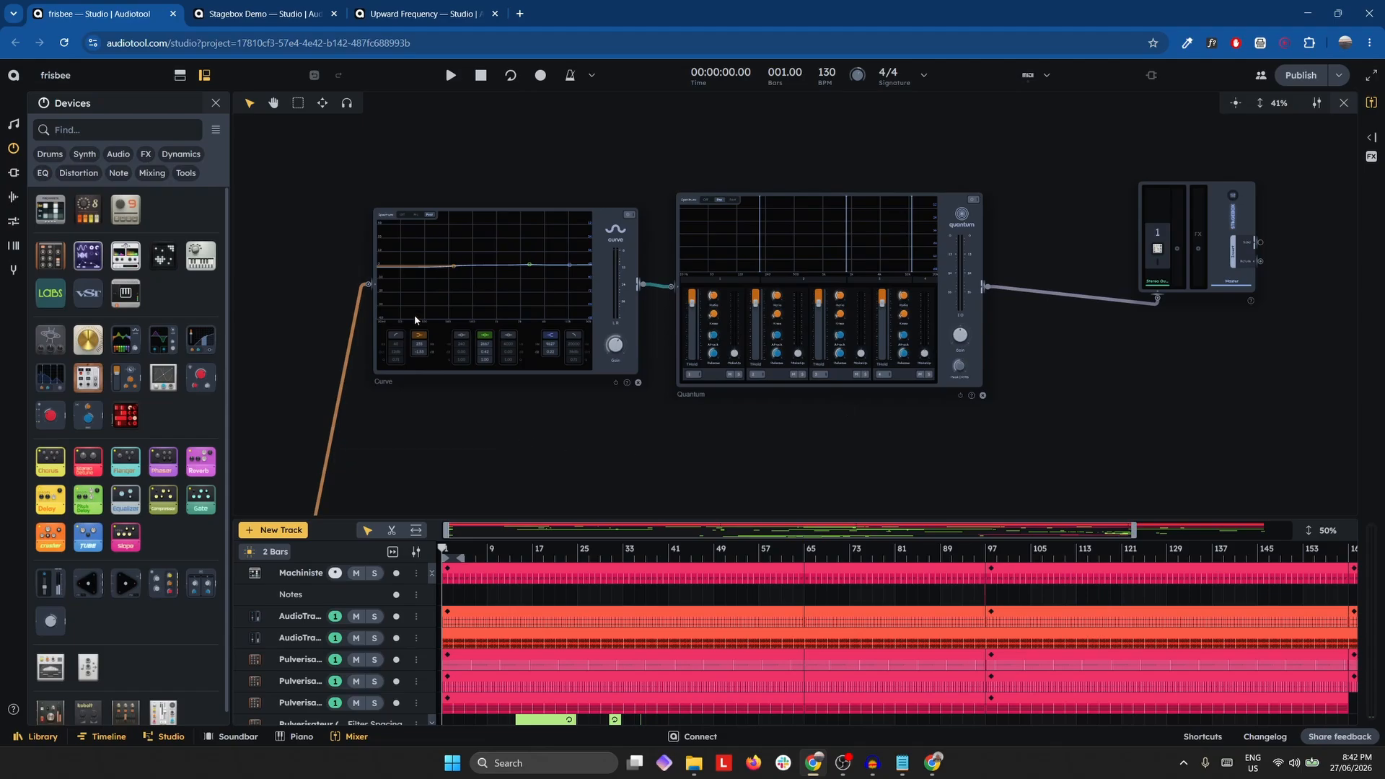
pyautogui.click(456, 6)
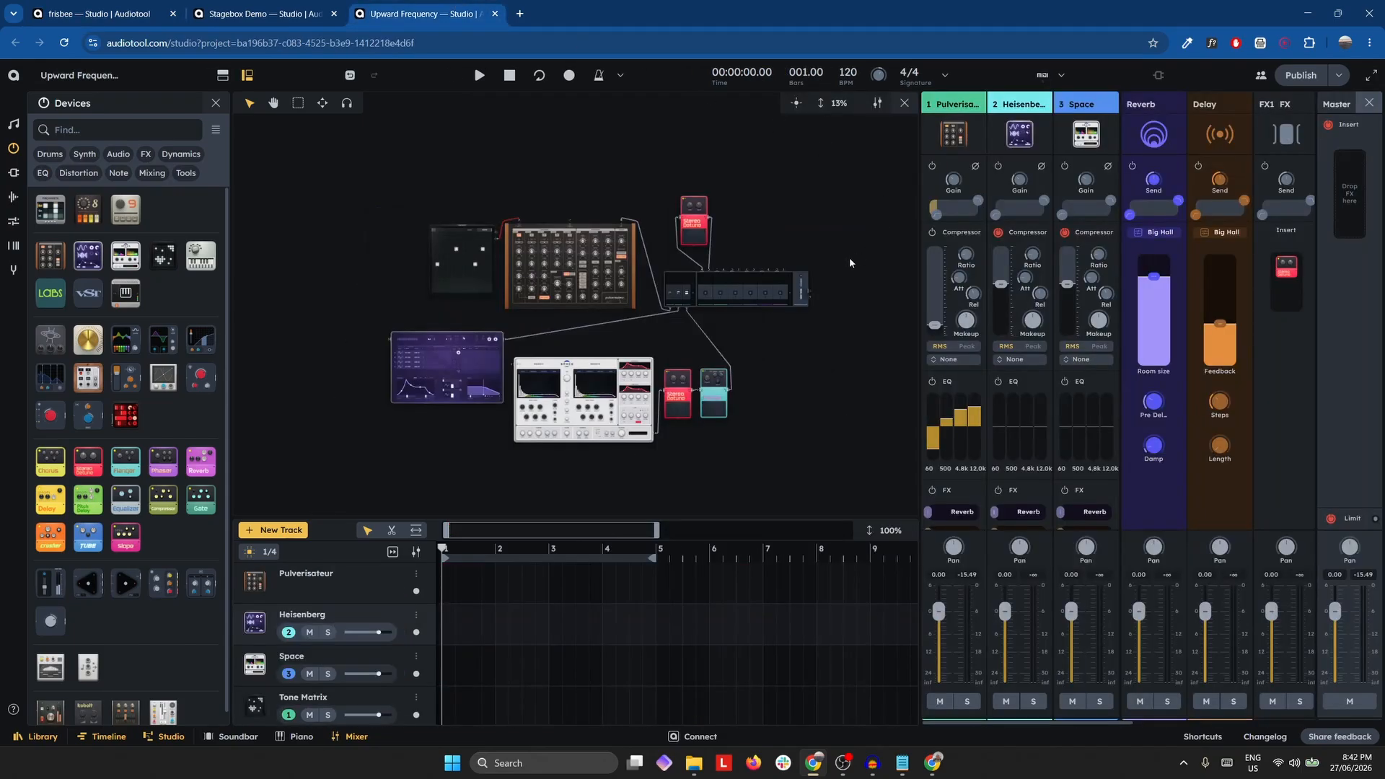
# Add a Curve equalizer and a Quantum compressor beside the stagebox's master section.
pyautogui.scroll(2, 850, 257)
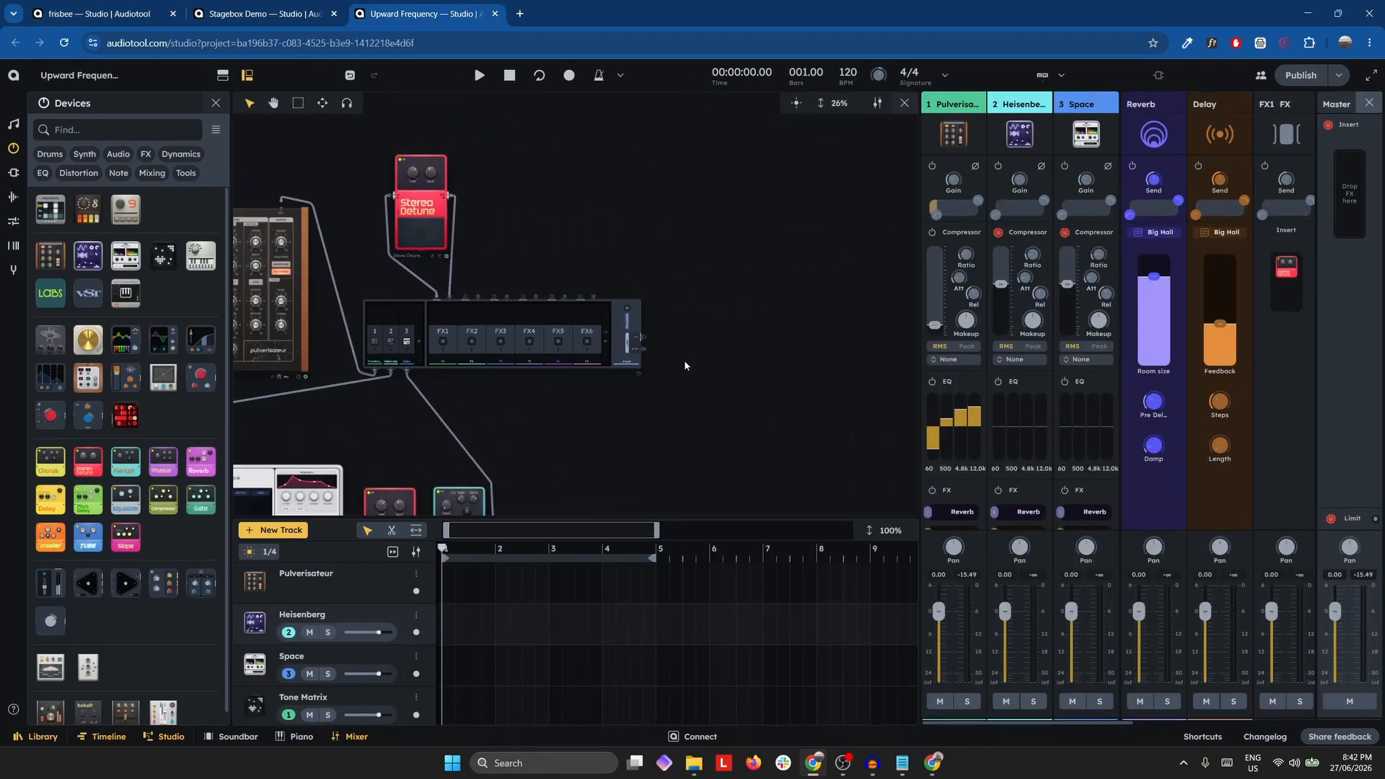
pyautogui.scroll(4, 687, 388)
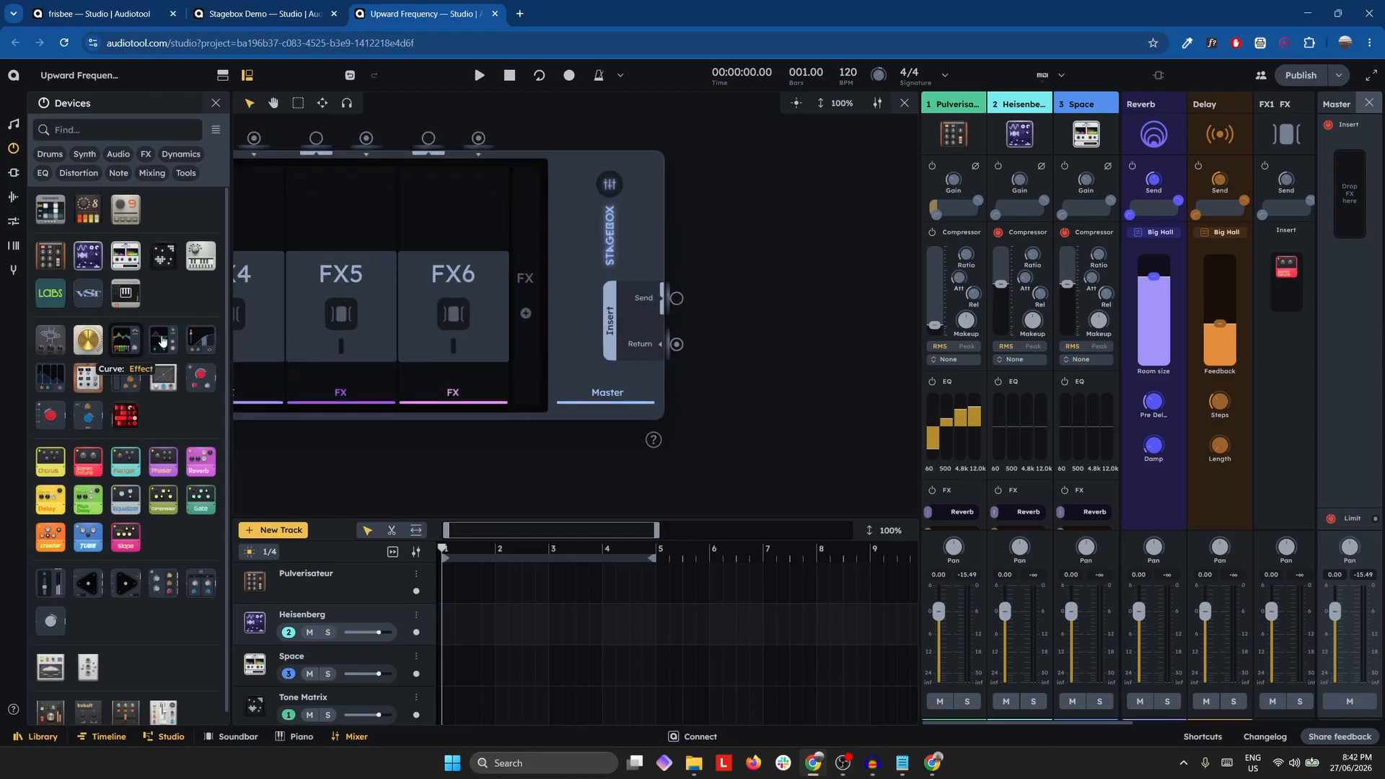
pyautogui.moveTo(163, 340); pyautogui.dragTo(603, 394)
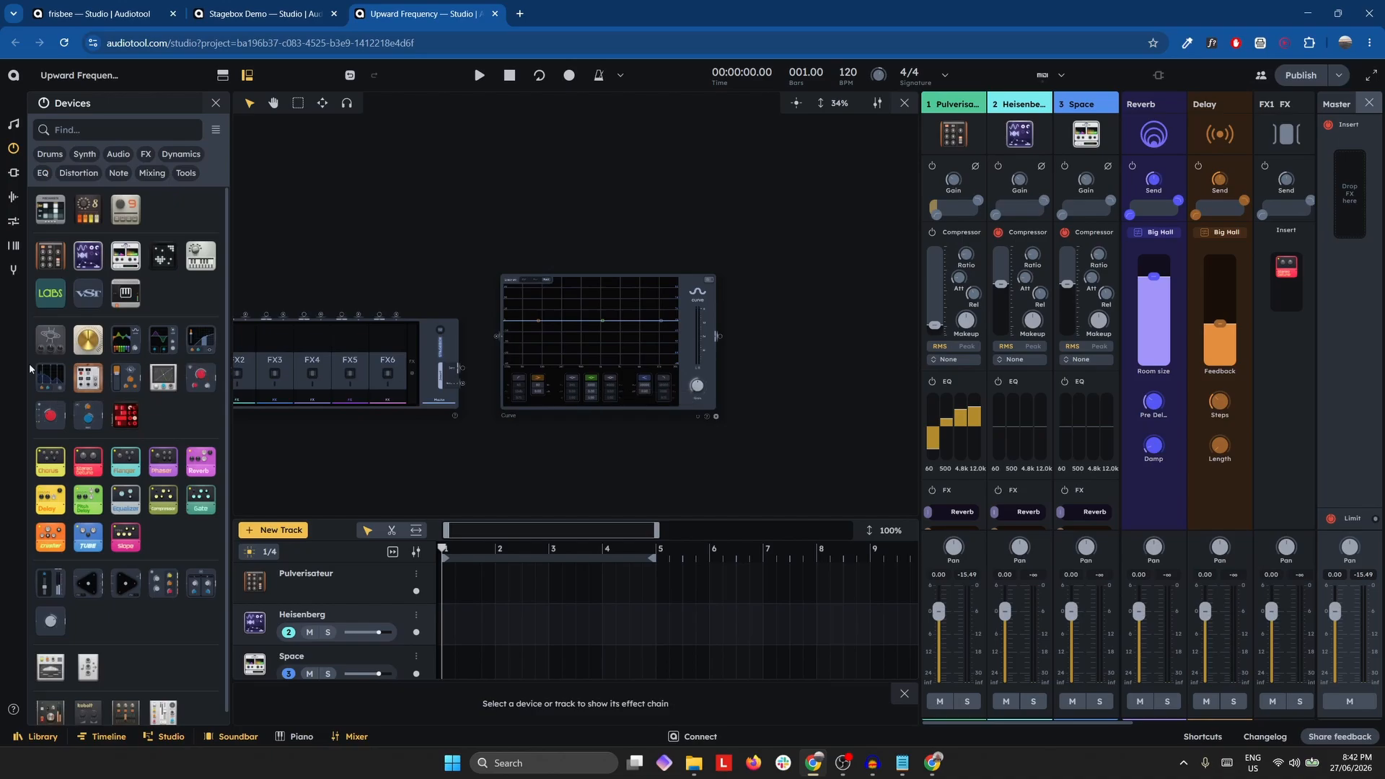
pyautogui.moveTo(48, 385); pyautogui.dragTo(620, 321)
pyautogui.moveTo(404, 257); pyautogui.dragTo(827, 197)
# Cable the stagebox's master insert send to the Curve input and the Quantum output to the master insert return.
pyautogui.scroll(5, 686, 277)
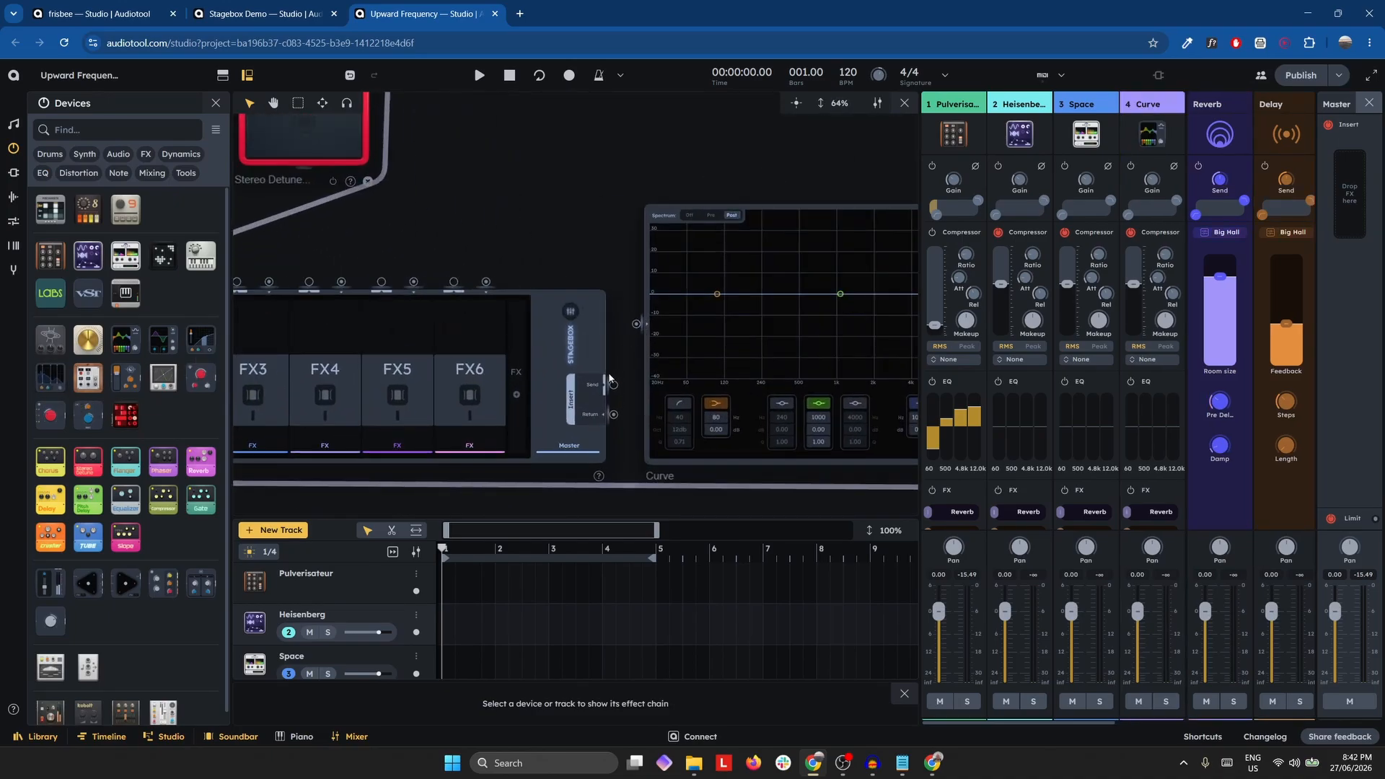
pyautogui.moveTo(613, 386); pyautogui.dragTo(636, 324)
pyautogui.scroll(-5, 411, 380)
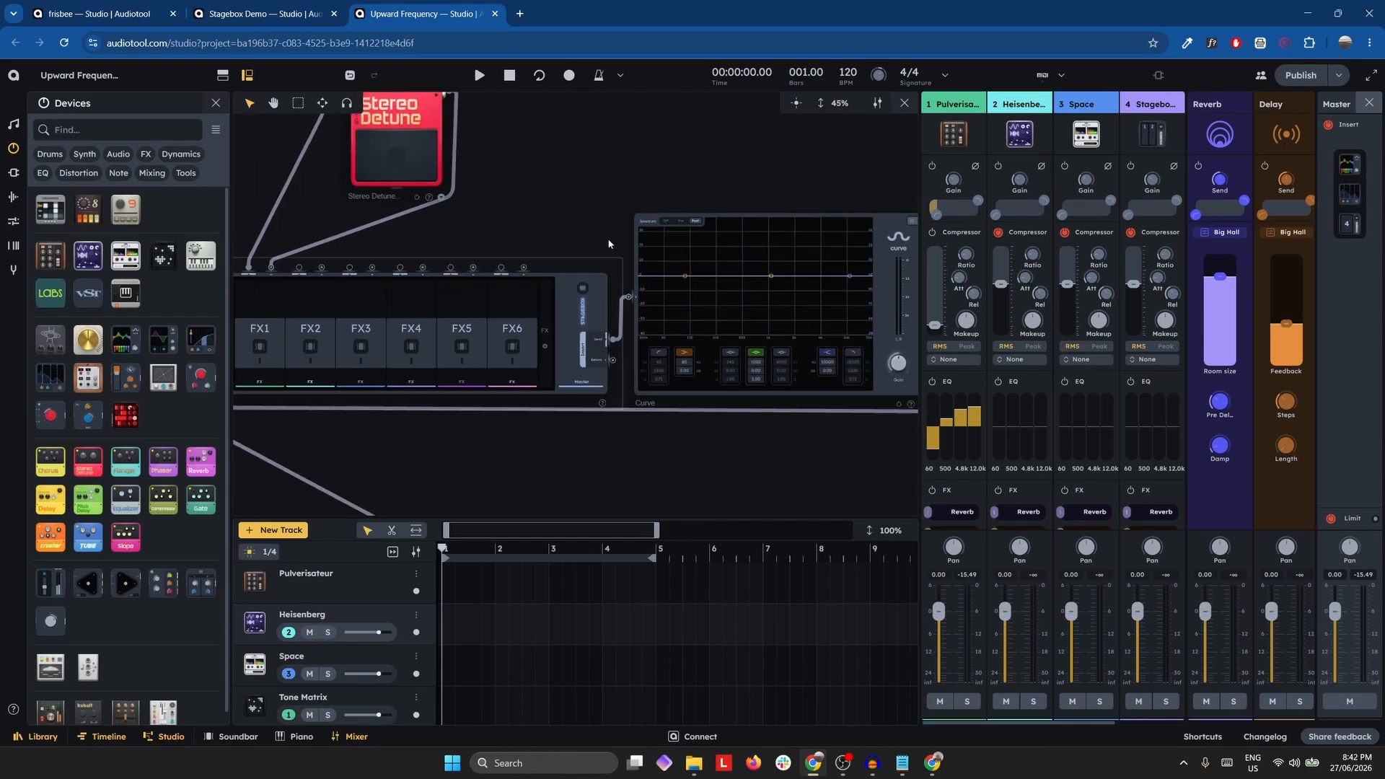
pyautogui.moveTo(281, 335); pyautogui.dragTo(583, 308)
pyautogui.scroll(3, 577, 311)
pyautogui.scroll(5, 578, 309)
pyautogui.scroll(-8, 581, 284)
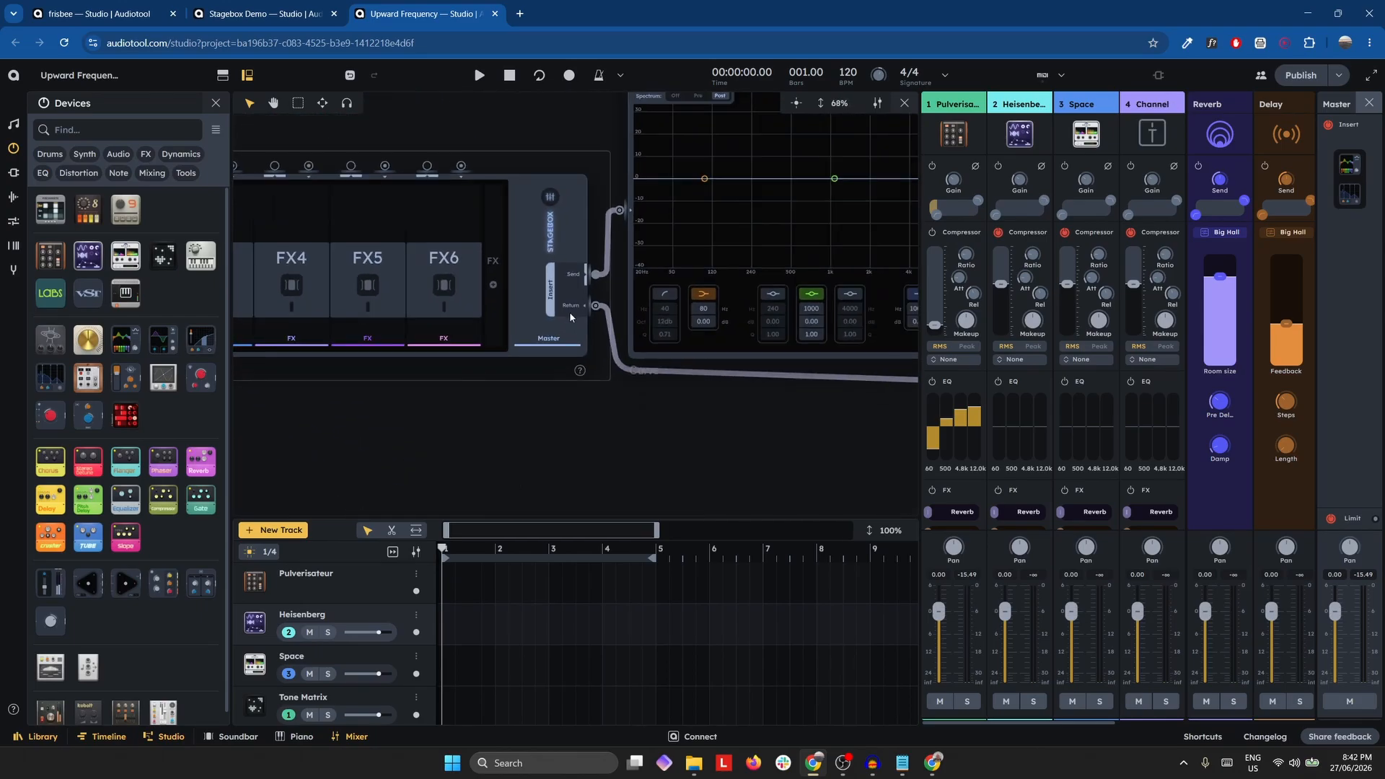
# Play the project and watch the synth signal pass through the Curve and Quantum on the master insert.
pyautogui.moveTo(486, 160); pyautogui.dragTo(900, 183)
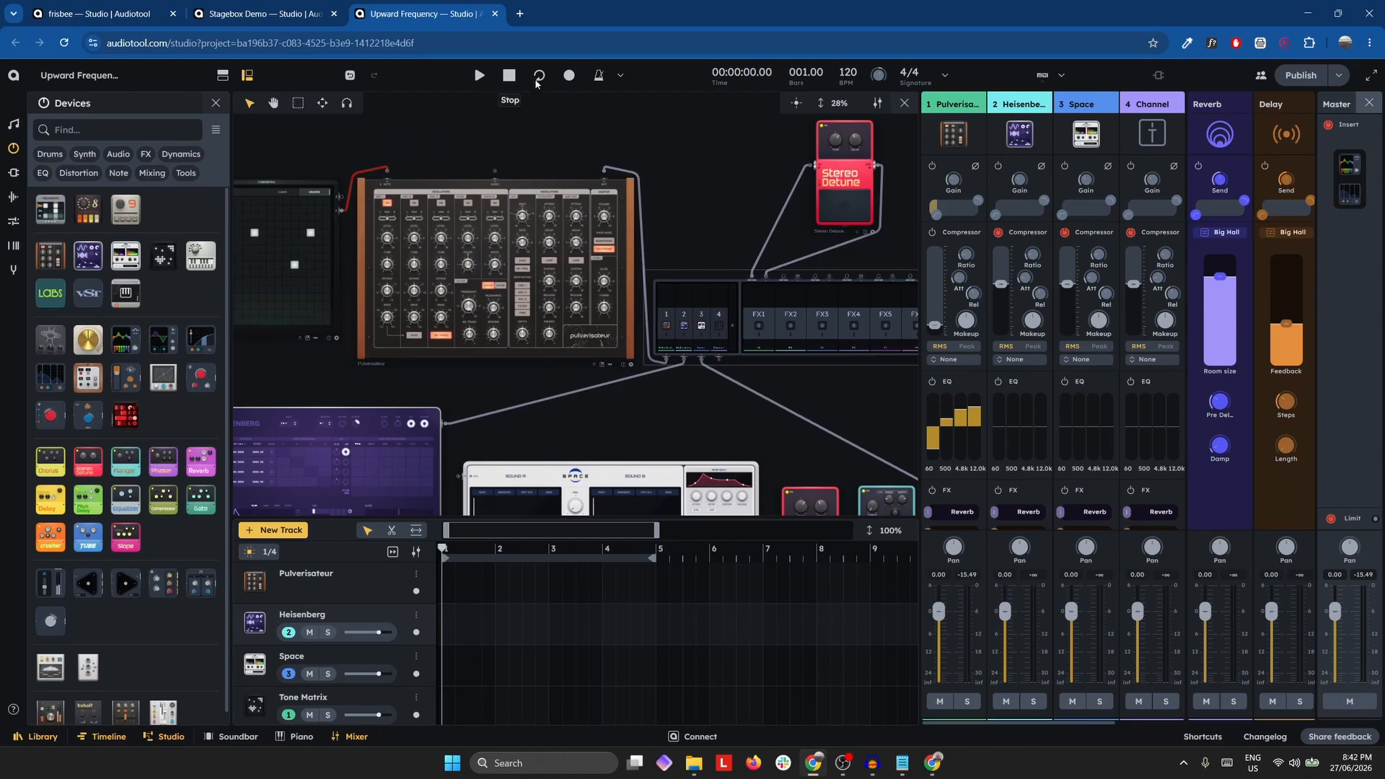
pyautogui.click(471, 80)
pyautogui.moveTo(779, 144); pyautogui.dragTo(311, 121)
pyautogui.scroll(3, 512, 257)
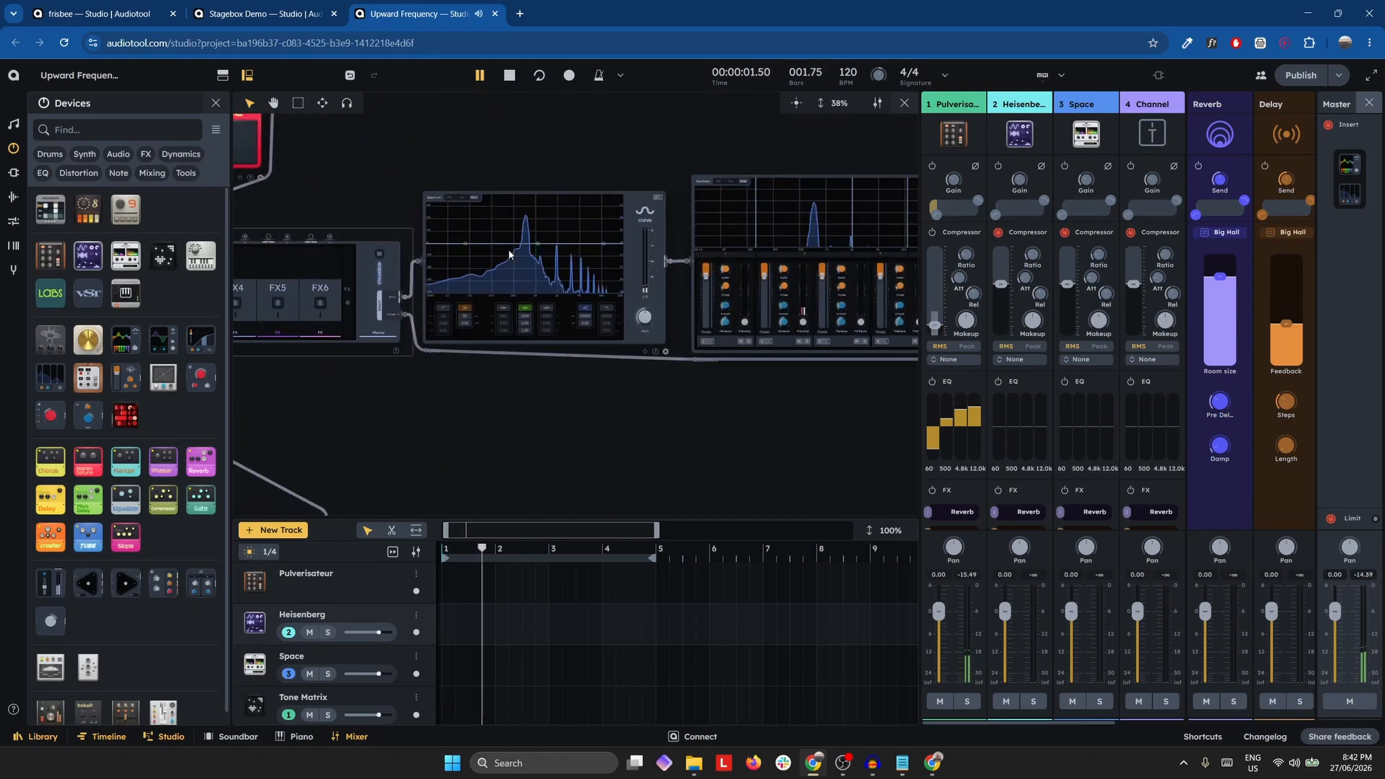
pyautogui.scroll(-8, 556, 337)
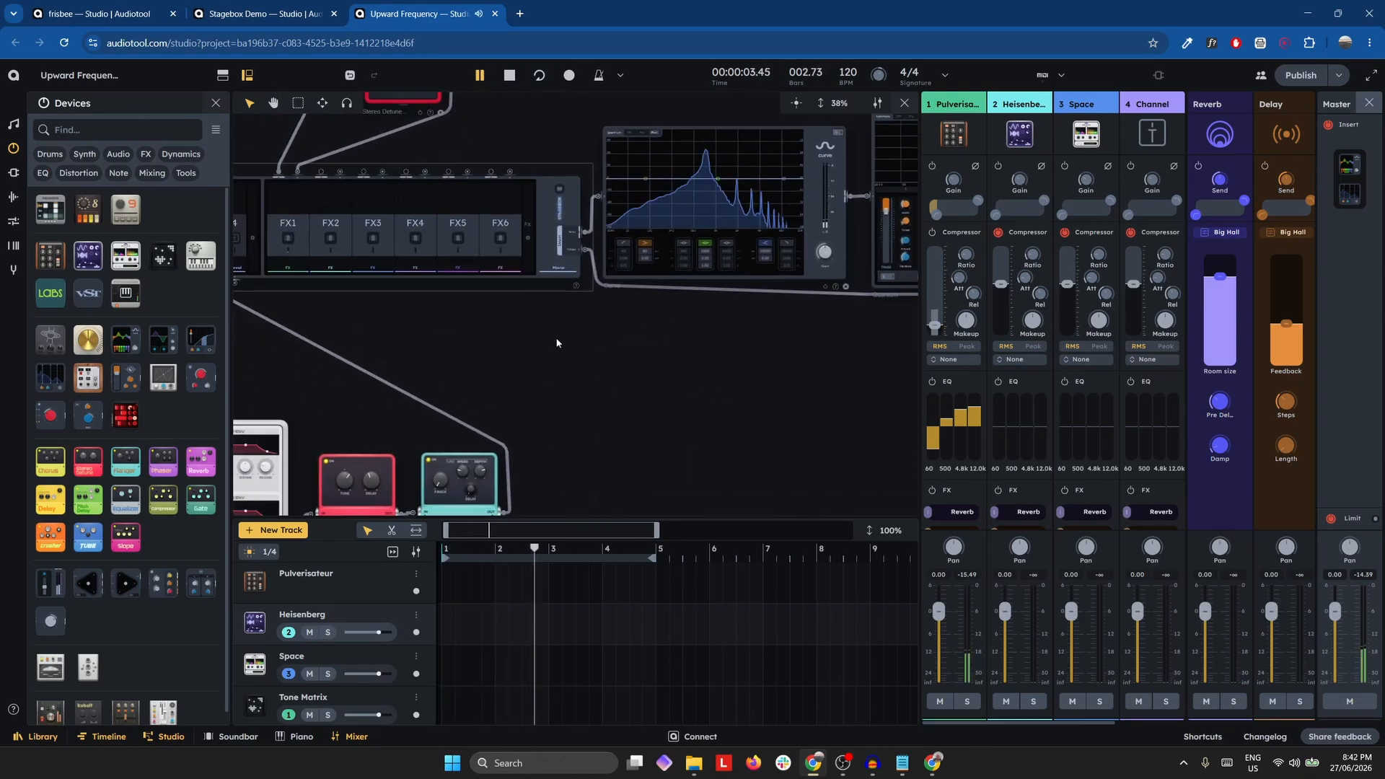
pyautogui.moveTo(377, 223); pyautogui.dragTo(535, 222)
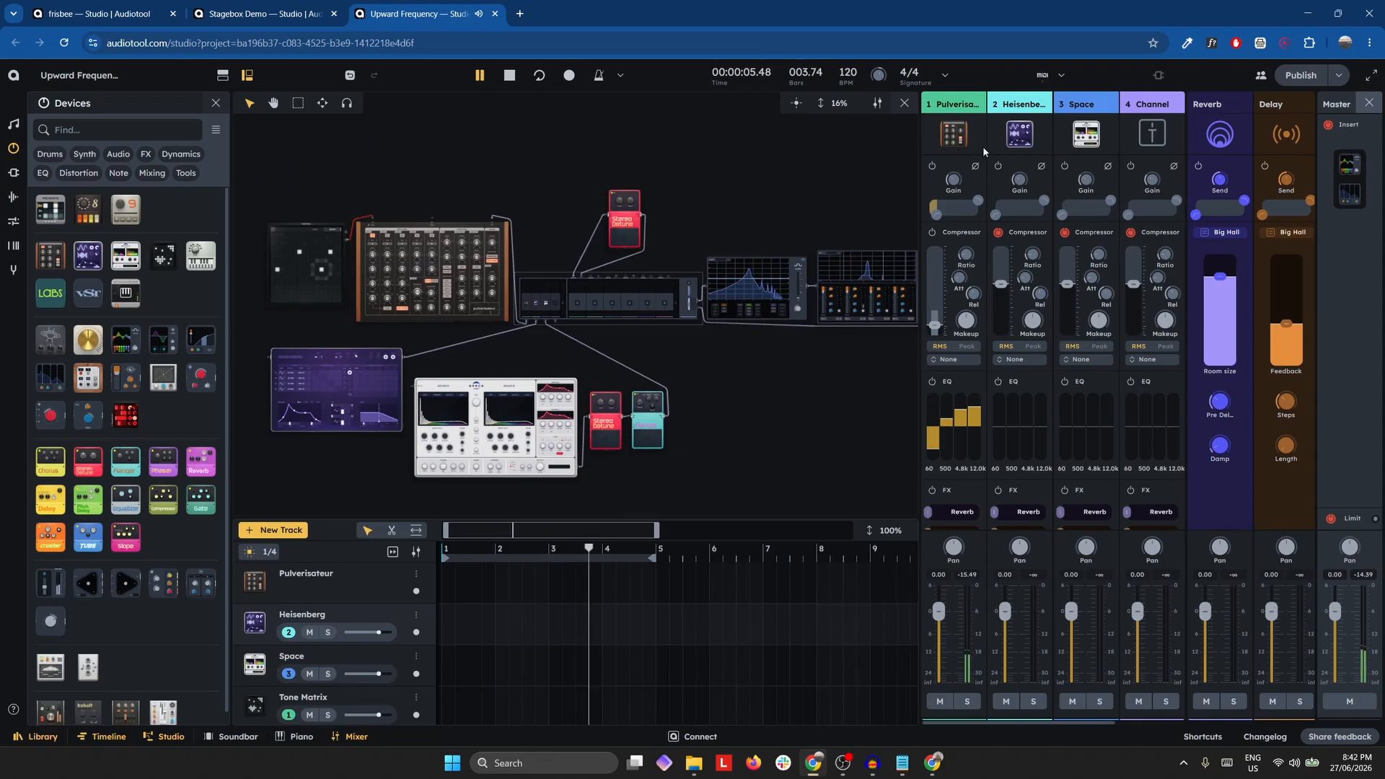
pyautogui.moveTo(829, 340); pyautogui.dragTo(777, 403)
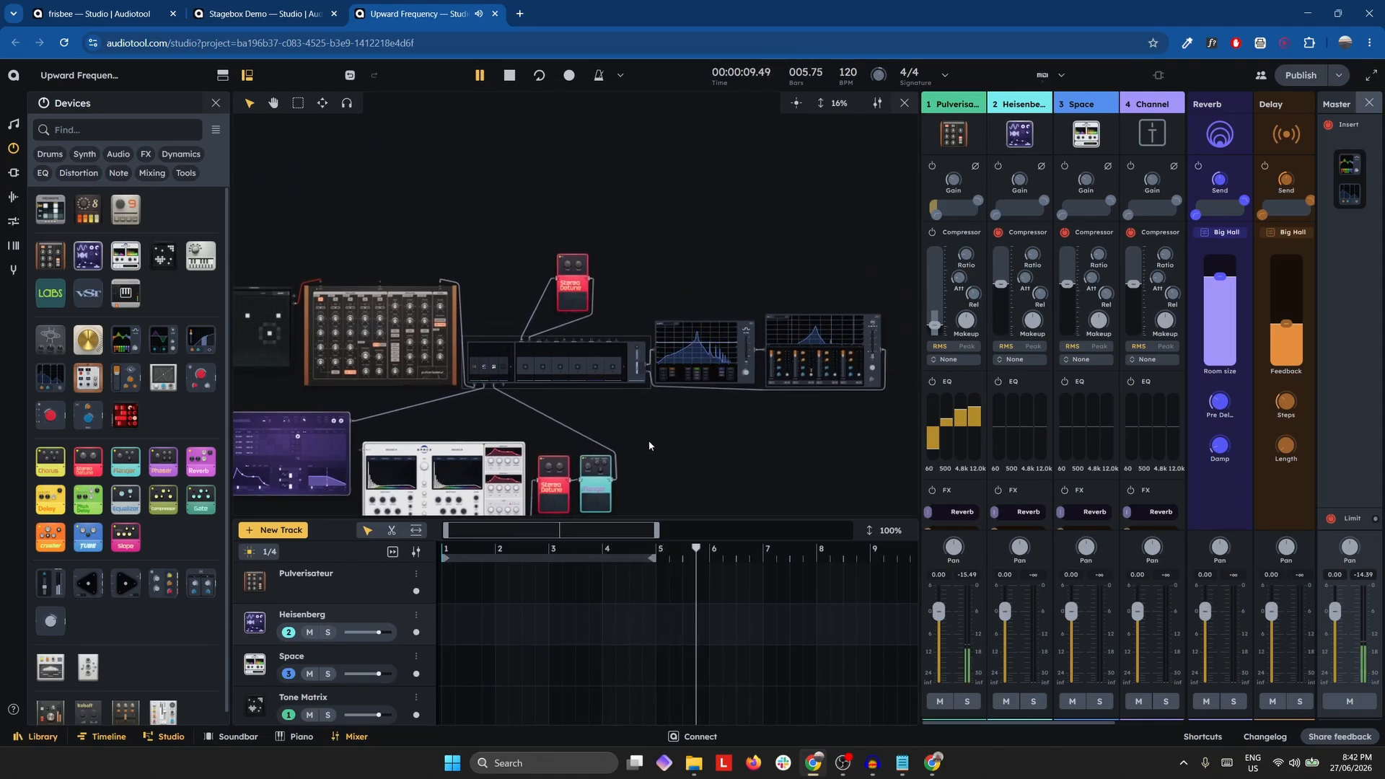
pyautogui.moveTo(678, 422); pyautogui.dragTo(836, 325)
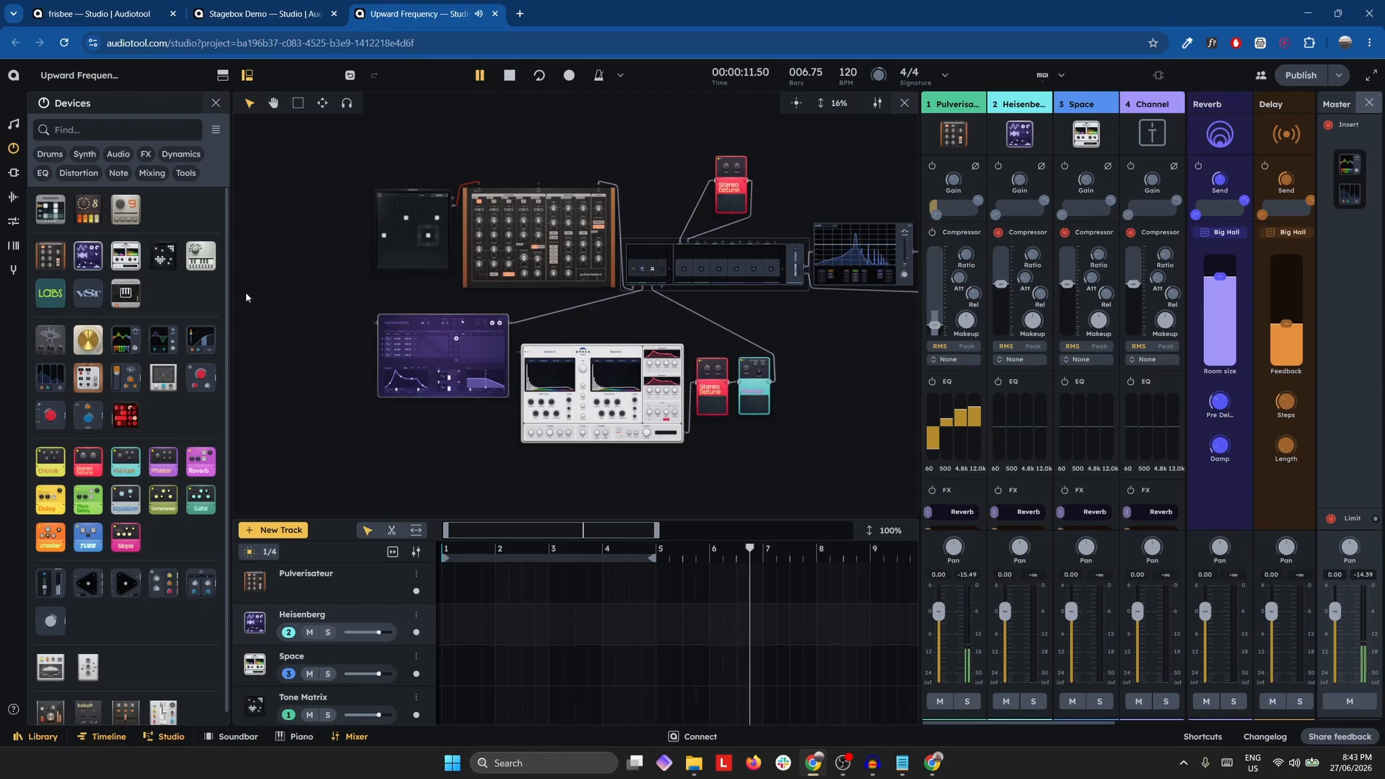
# Add a Tone Matrix with a note pattern beside the Heisenberg and cable it to the synth.
pyautogui.moveTo(164, 257)
pyautogui.mouseDown()
pyautogui.moveTo(469, 375)
pyautogui.moveTo(400, 350)
pyautogui.moveTo(448, 355)
pyautogui.mouseUp()
pyautogui.moveTo(564, 297); pyautogui.dragTo(623, 279)
pyautogui.moveTo(699, 392); pyautogui.dragTo(714, 415)
pyautogui.scroll(-5, 660, 410)
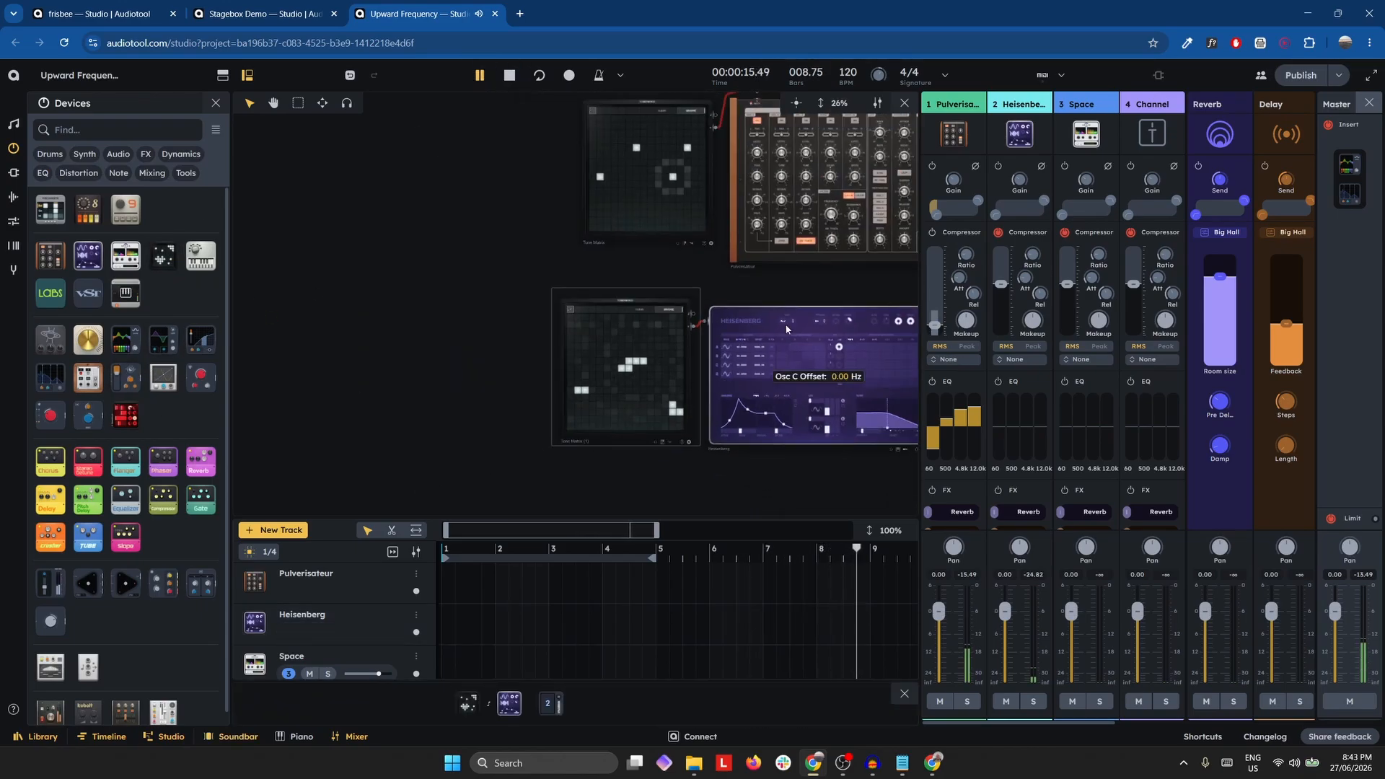
# Watch the combined synth signal in the Curve and Quantum spectrums on the master insert.
pyautogui.moveTo(800, 294); pyautogui.dragTo(295, 298)
pyautogui.moveTo(786, 318); pyautogui.dragTo(534, 401)
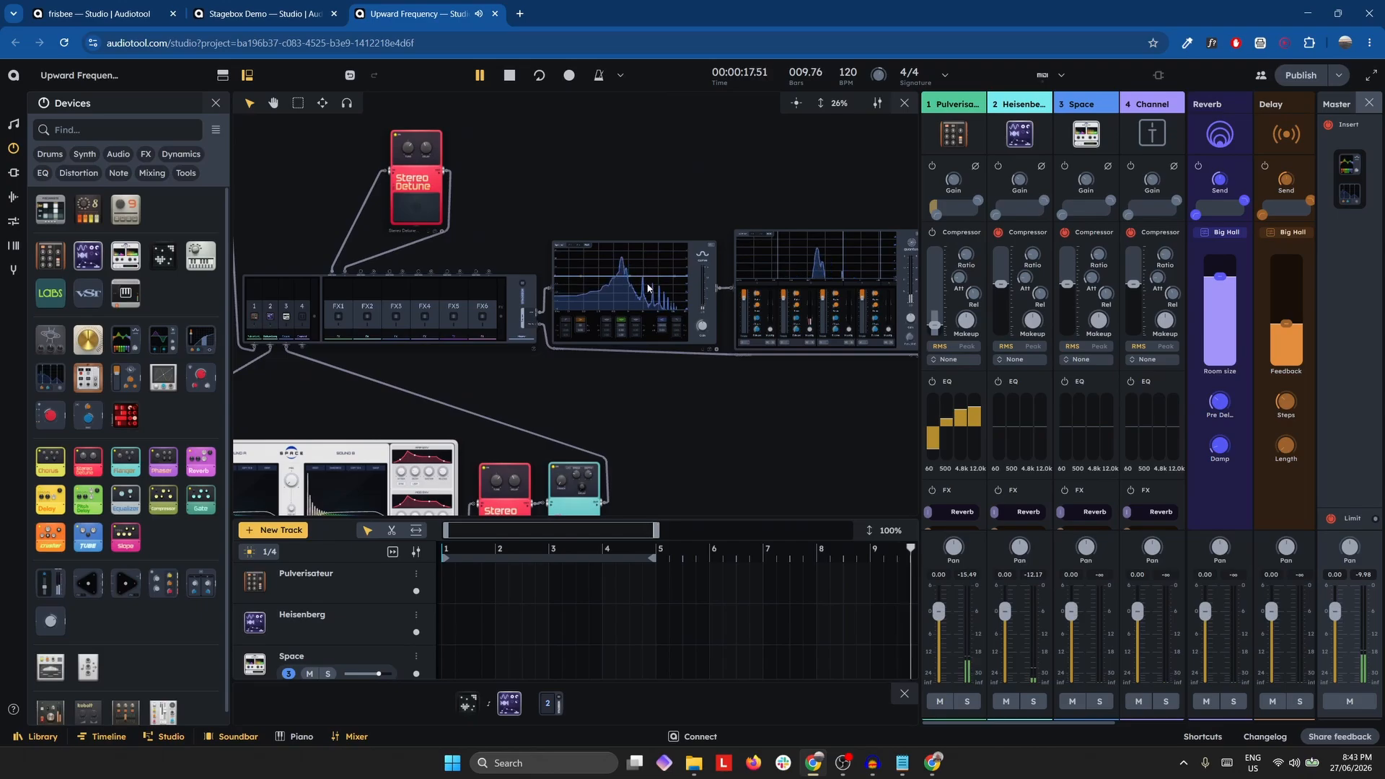
pyautogui.scroll(2, 728, 327)
pyautogui.click(698, 316)
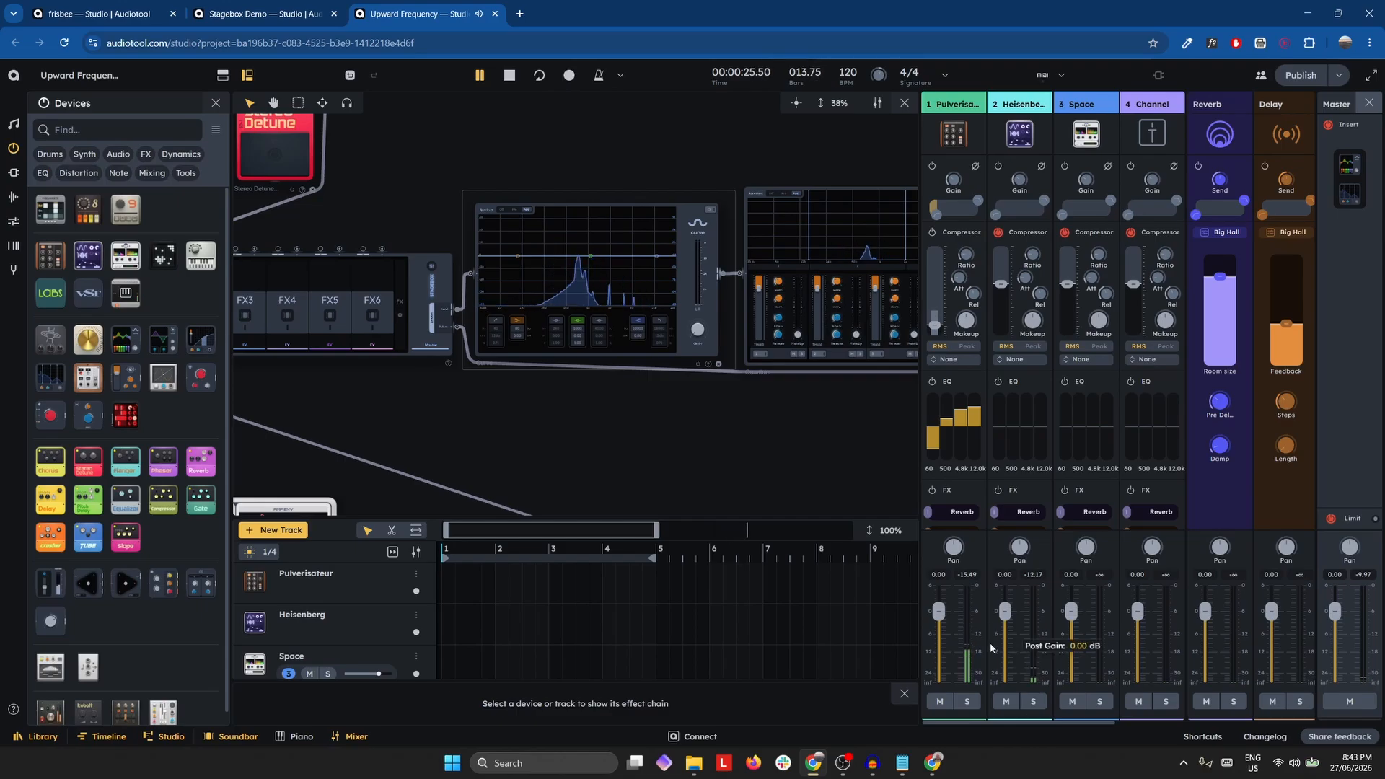
# Compare the frisbee project's Centroid mastering chain with the stagebox's master insert chain in the Upward Frequency project.
pyautogui.click(120, 4)
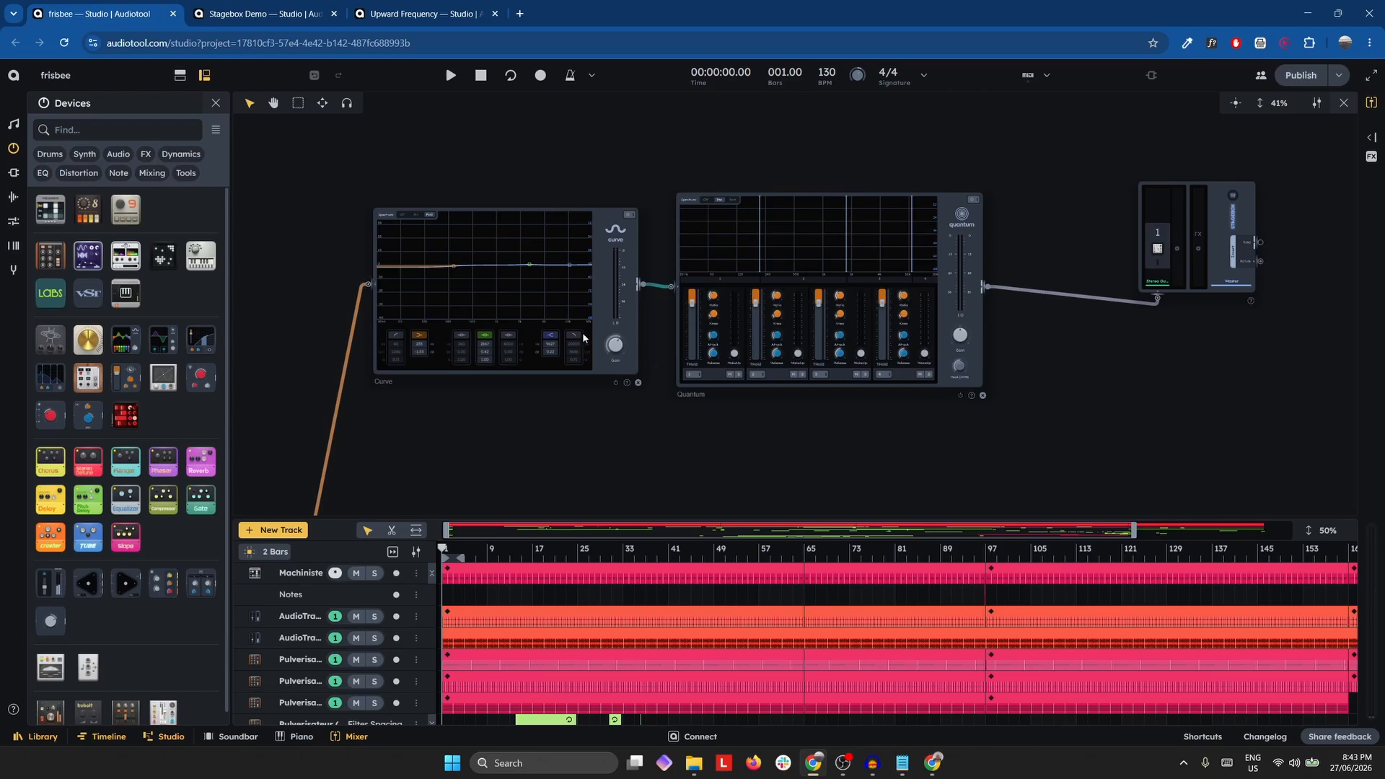
pyautogui.scroll(-3, 442, 383)
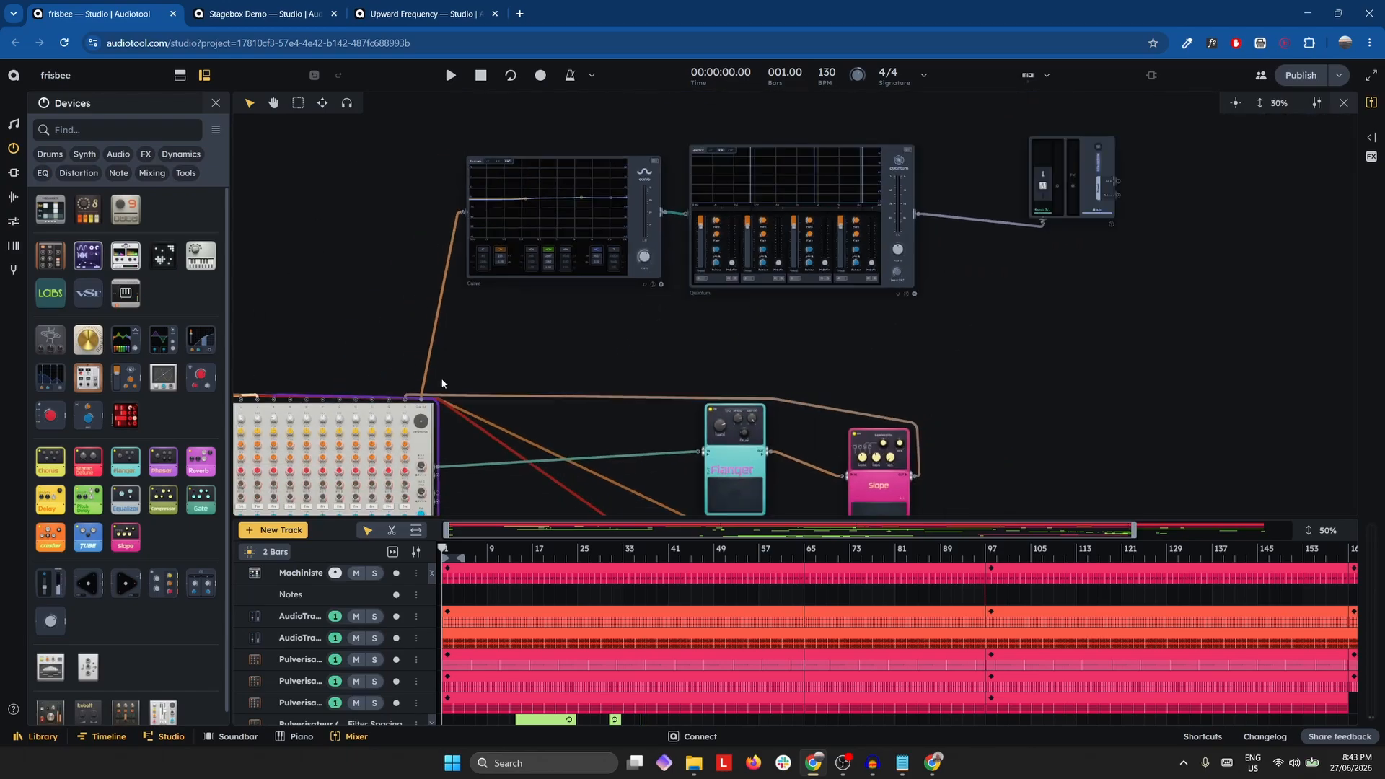
pyautogui.click(469, 13)
pyautogui.scroll(3, 587, 347)
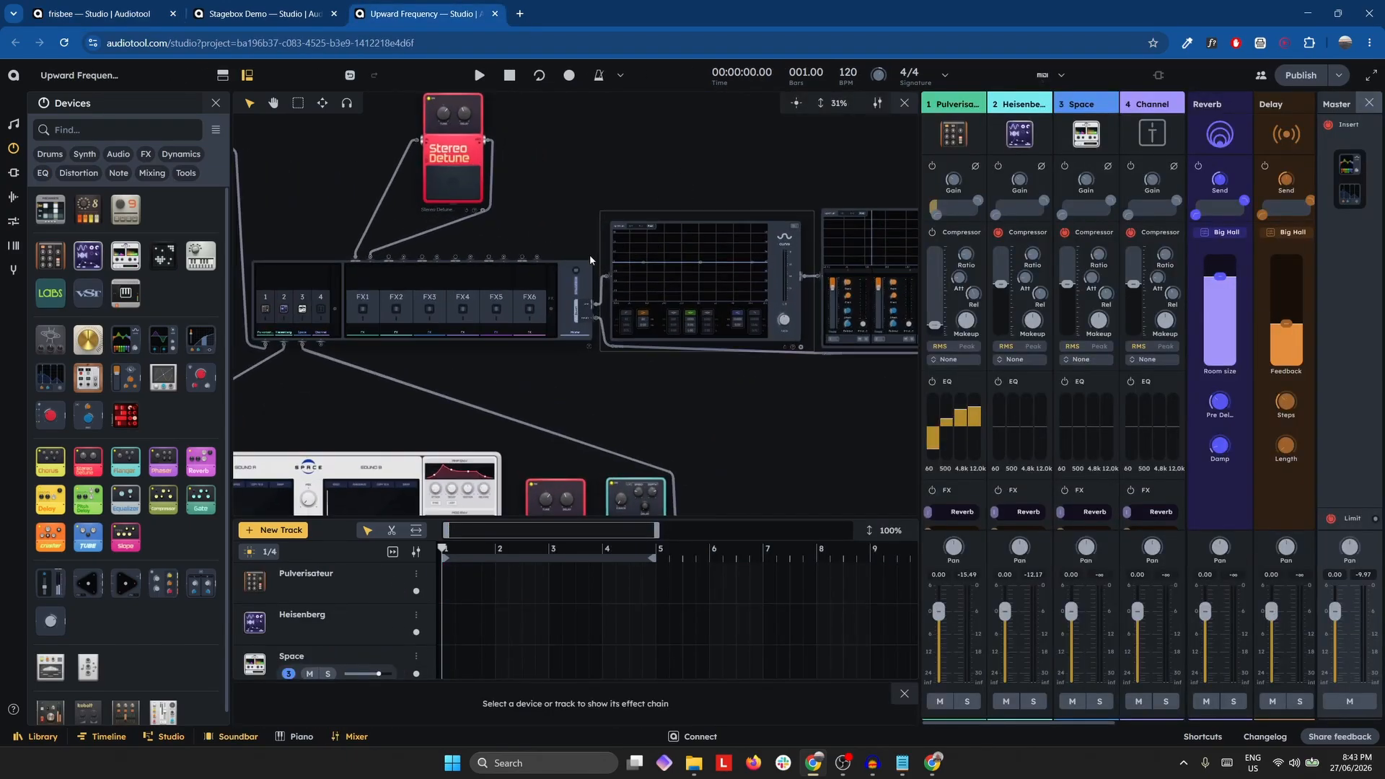
pyautogui.scroll(-5, 596, 332)
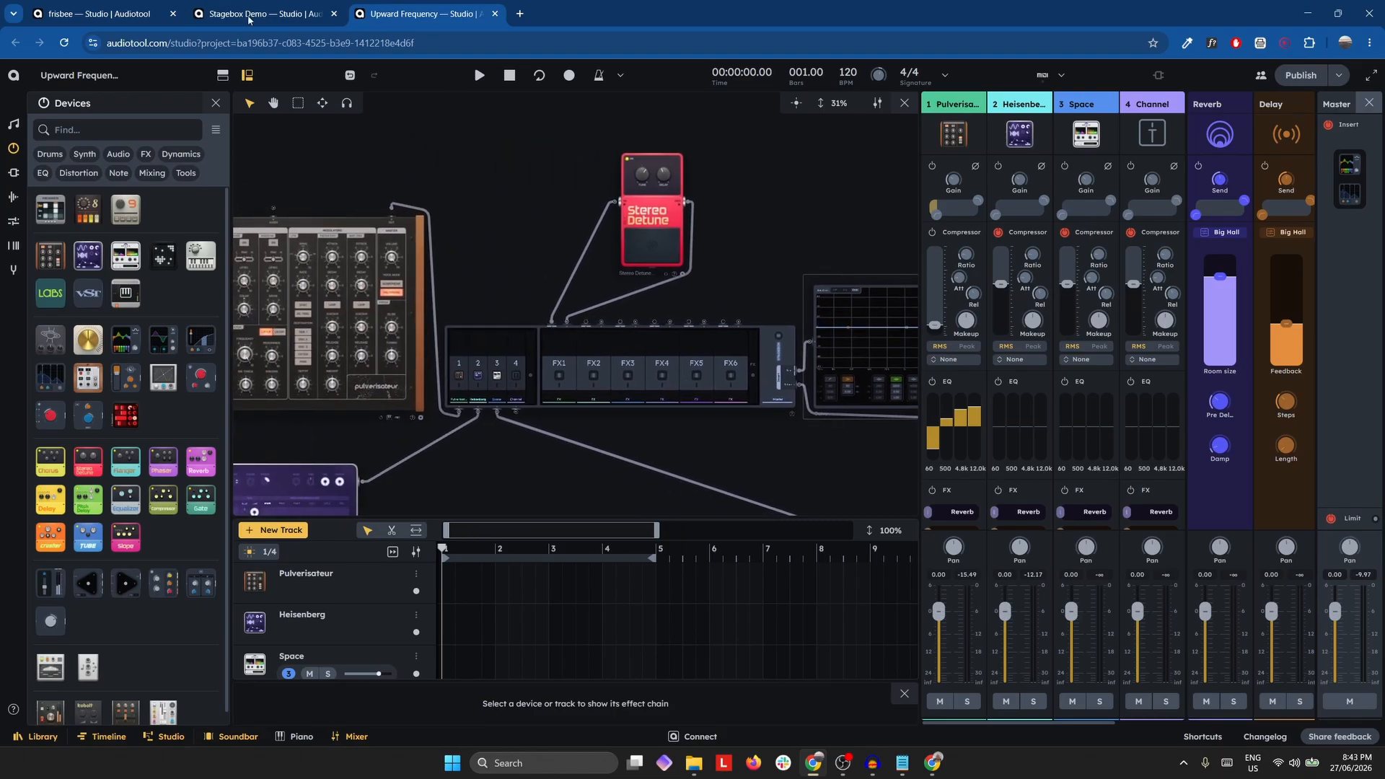
# Examine how the frisbee project routes the Machiniste, splitters and effects into its Centroid mixers.
pyautogui.click(83, 14)
pyautogui.scroll(-5, 671, 262)
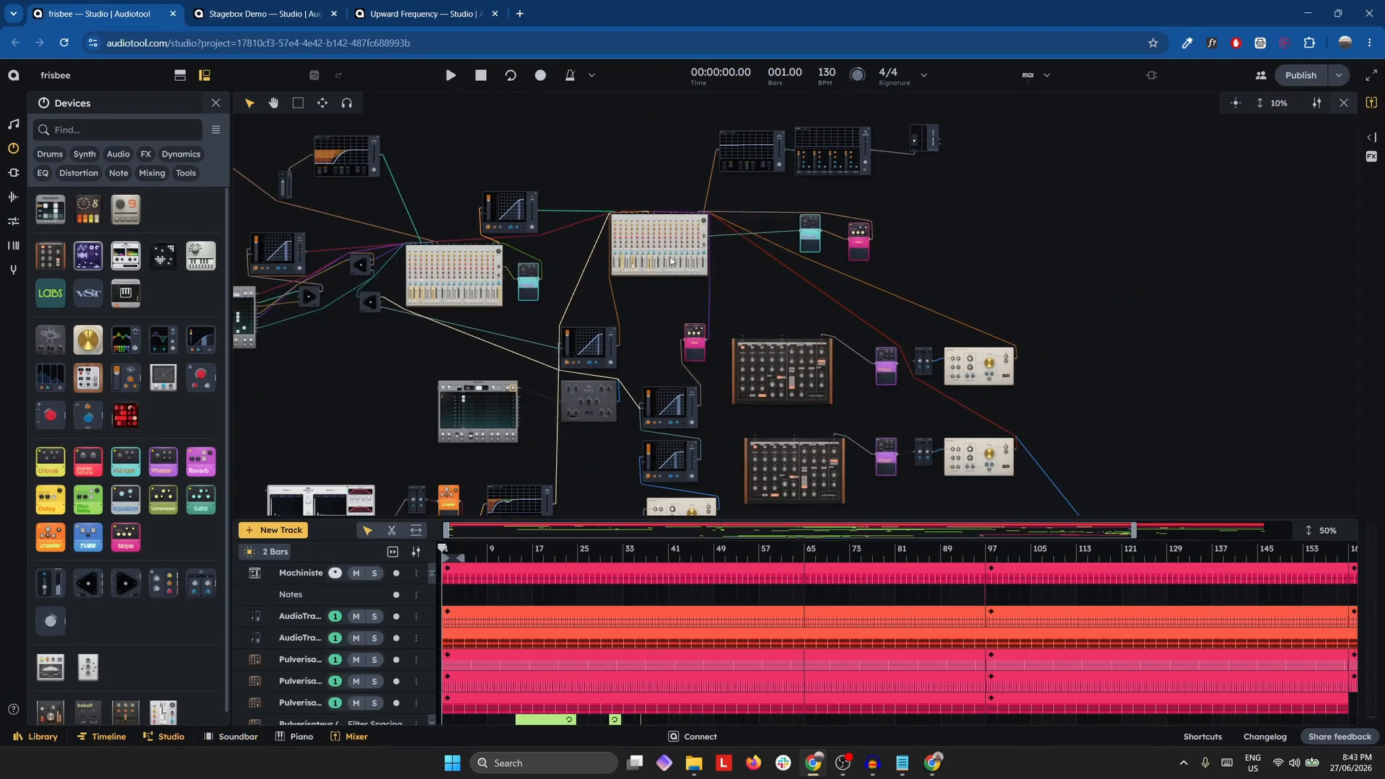
pyautogui.scroll(5, 663, 297)
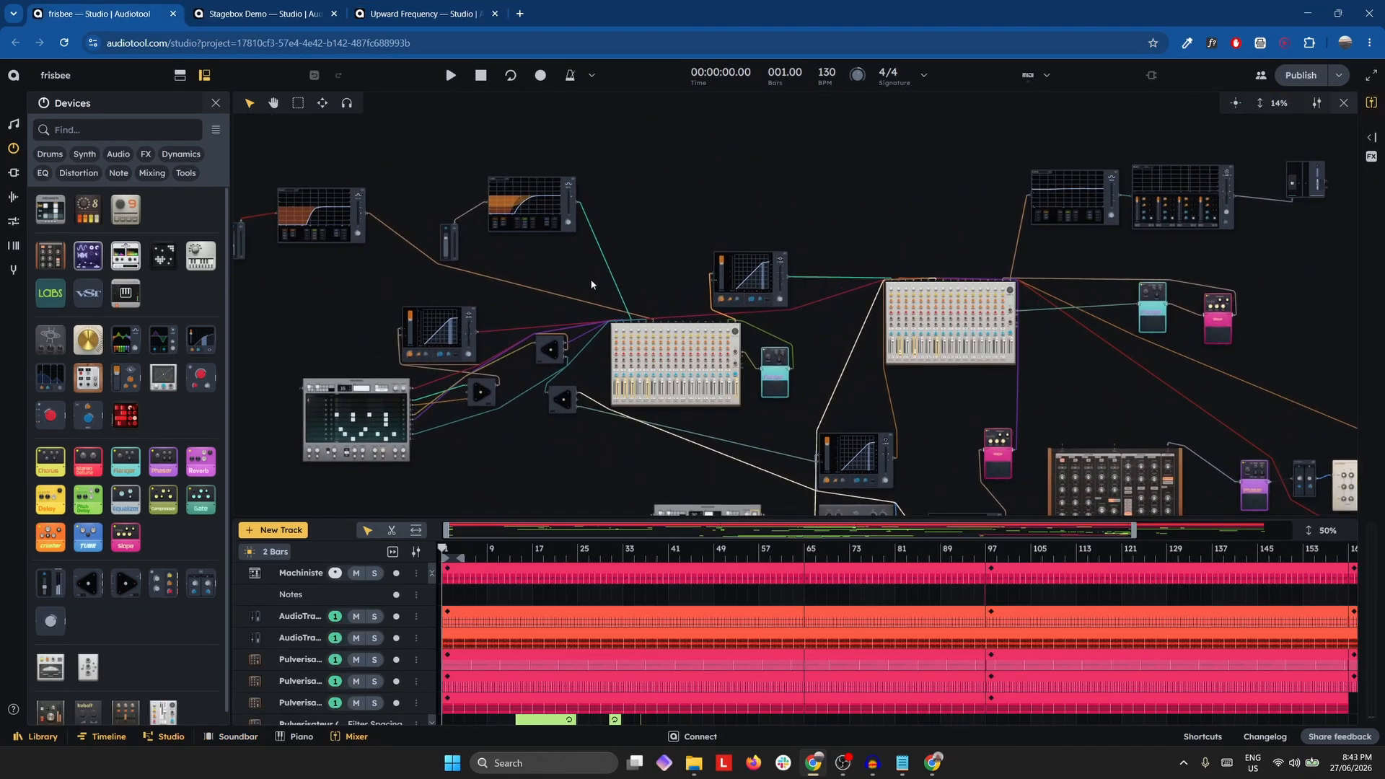
pyautogui.scroll(1, 671, 385)
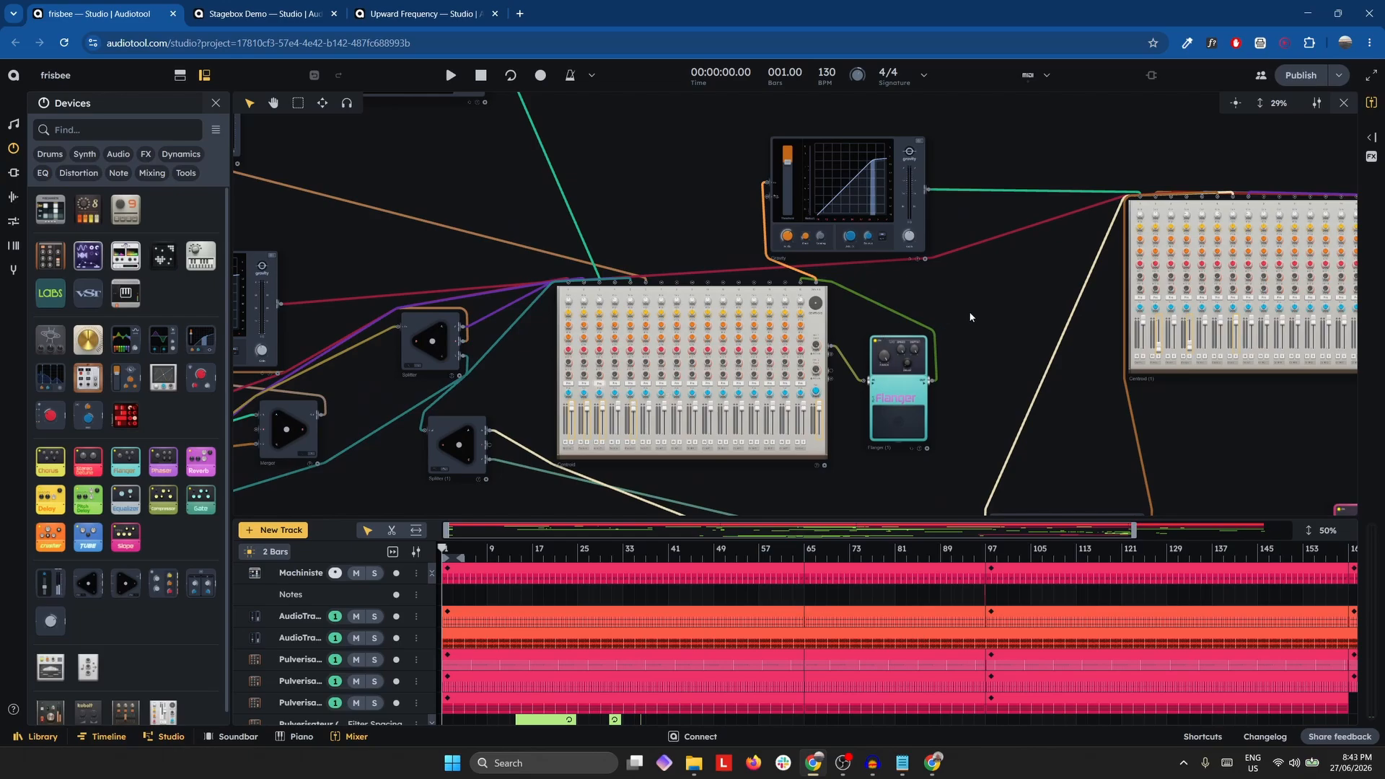
pyautogui.hscroll(3, 909, 312)
pyautogui.moveTo(900, 441); pyautogui.dragTo(660, 180)
pyautogui.scroll(-8, 671, 209)
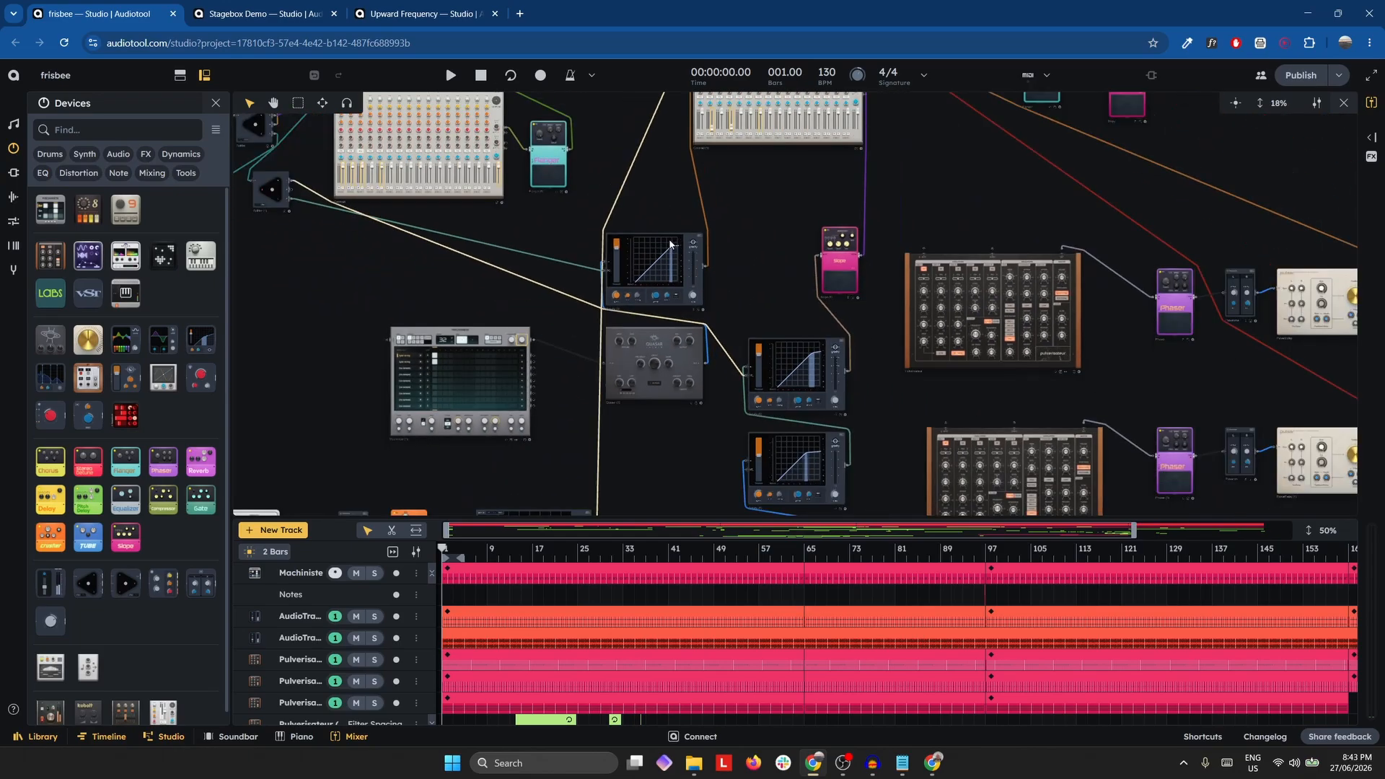
pyautogui.moveTo(739, 249); pyautogui.dragTo(925, 373)
pyautogui.scroll(4, 418, 227)
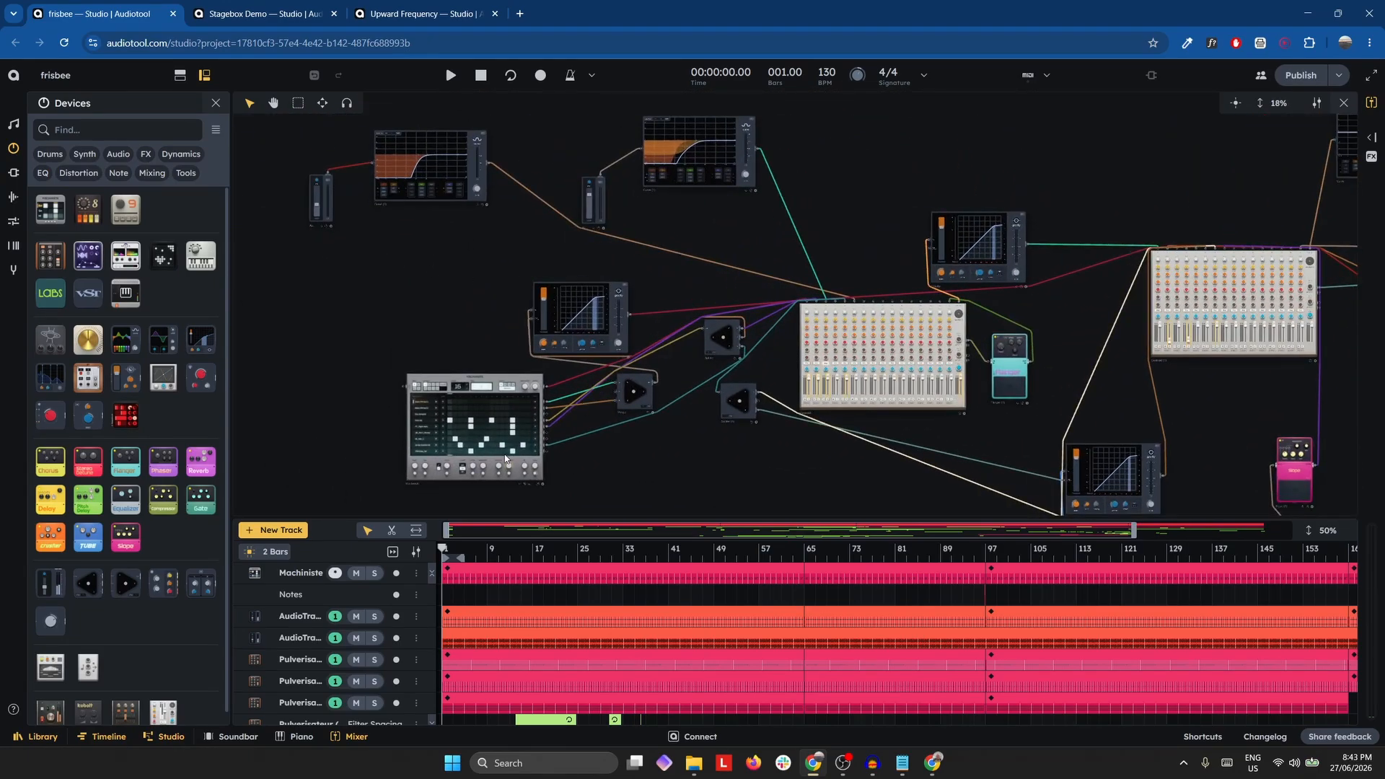
pyautogui.scroll(3, 505, 458)
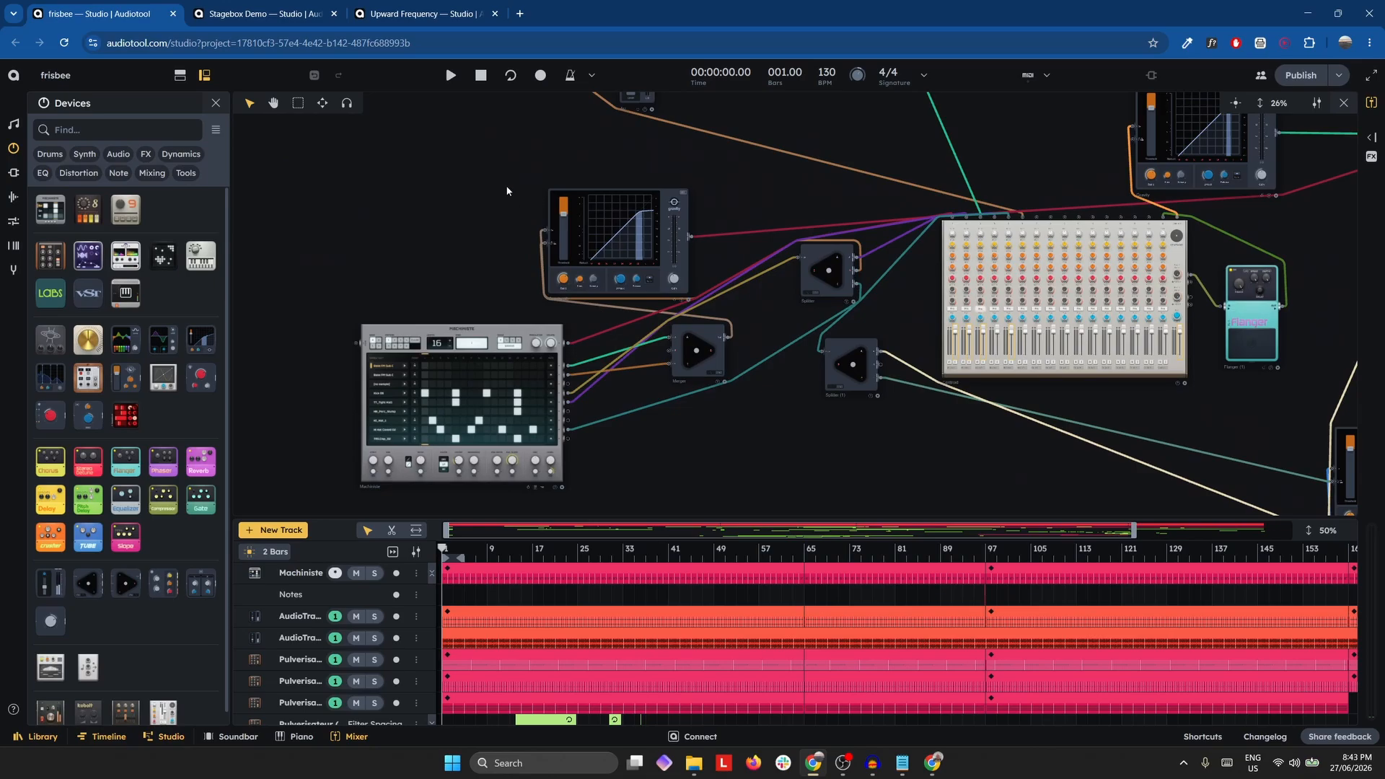
pyautogui.moveTo(507, 187); pyautogui.dragTo(474, 207)
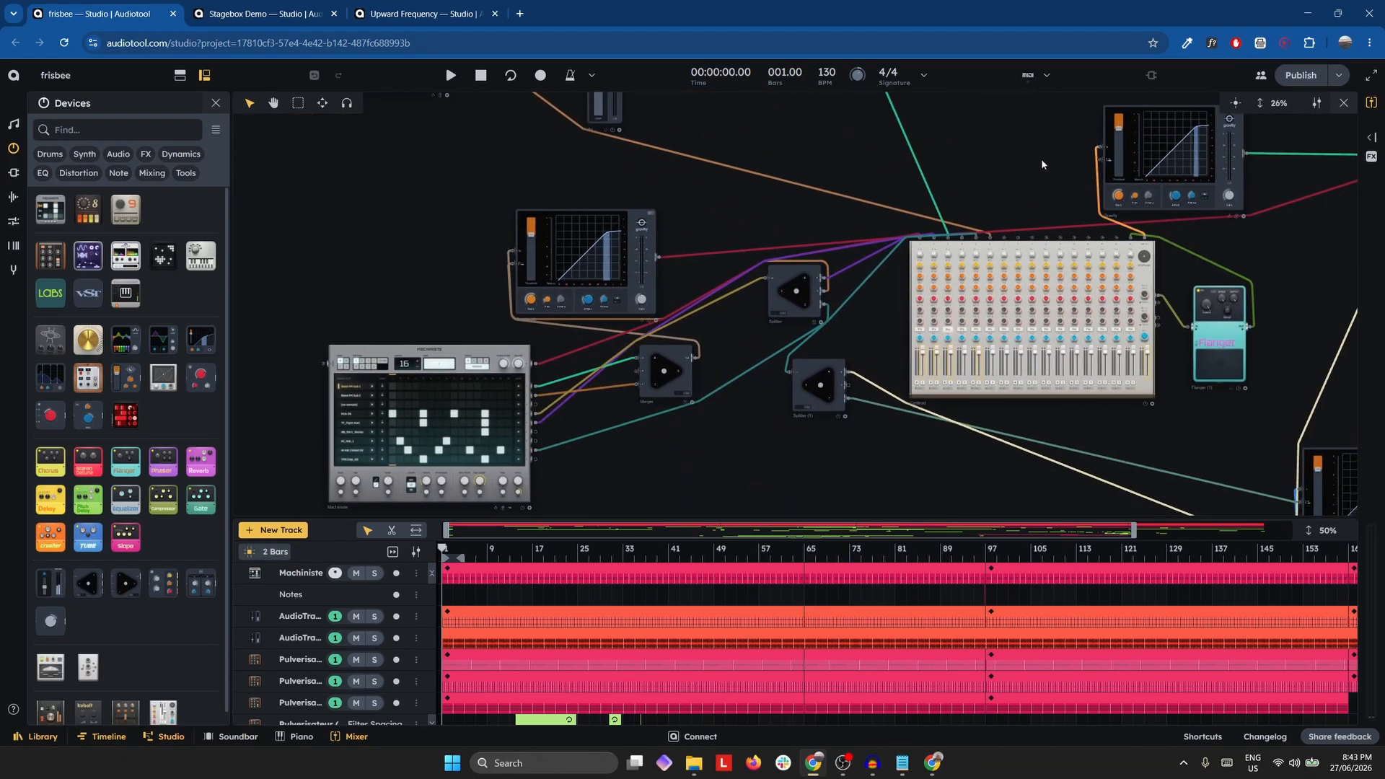
# Examine the Flanger send and the Gravity compressor cabled to the first Centroid in the frisbee project.
pyautogui.moveTo(1041, 164); pyautogui.dragTo(754, 195)
pyautogui.scroll(3, 758, 238)
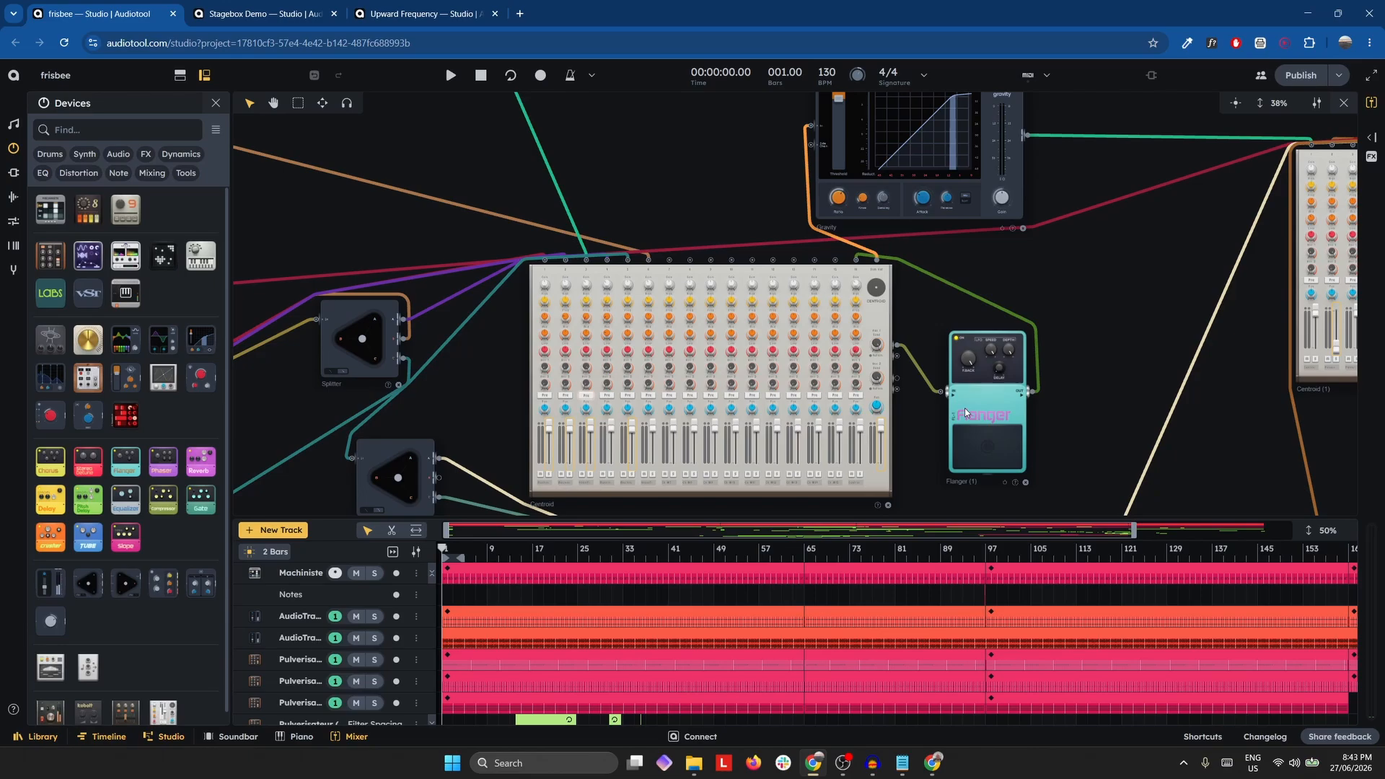
pyautogui.moveTo(1095, 241); pyautogui.dragTo(1040, 384)
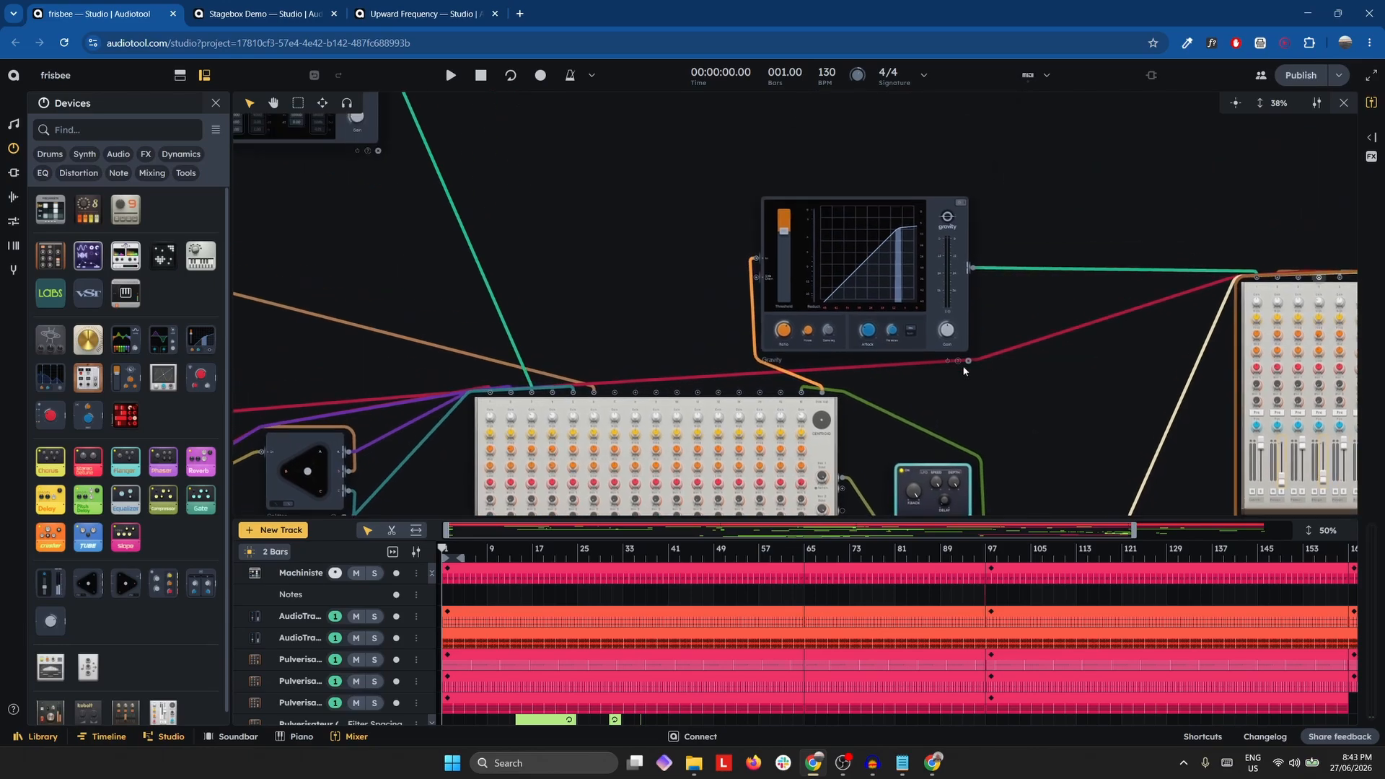
pyautogui.scroll(3, 781, 244)
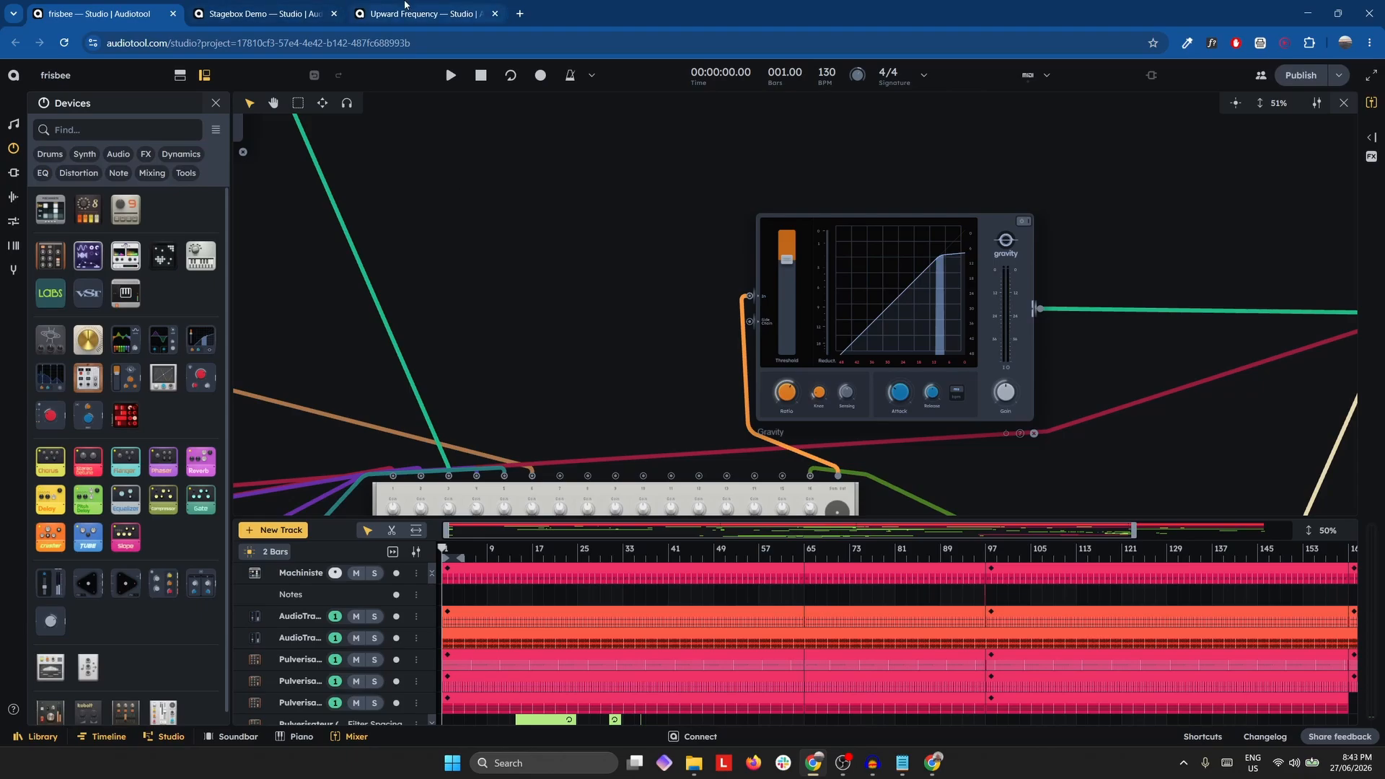
# Switch to the Upward Frequency project, add a Machiniste above the Pulverisateur and cable three of its outputs to new stagebox channels 5 to 7.
pyautogui.click(405, 6)
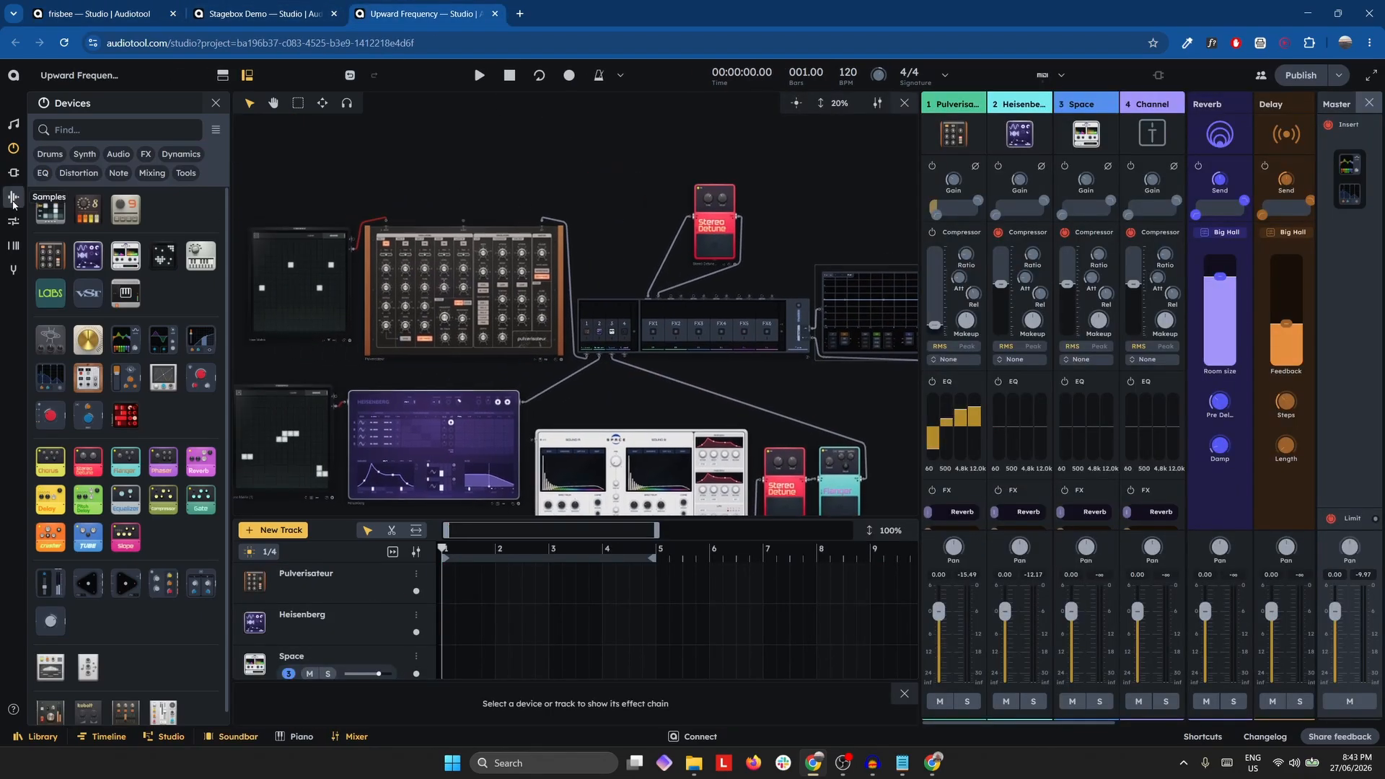
pyautogui.moveTo(51, 209); pyautogui.dragTo(509, 166)
pyautogui.scroll(-3, 813, 284)
pyautogui.moveTo(869, 346); pyautogui.dragTo(642, 230)
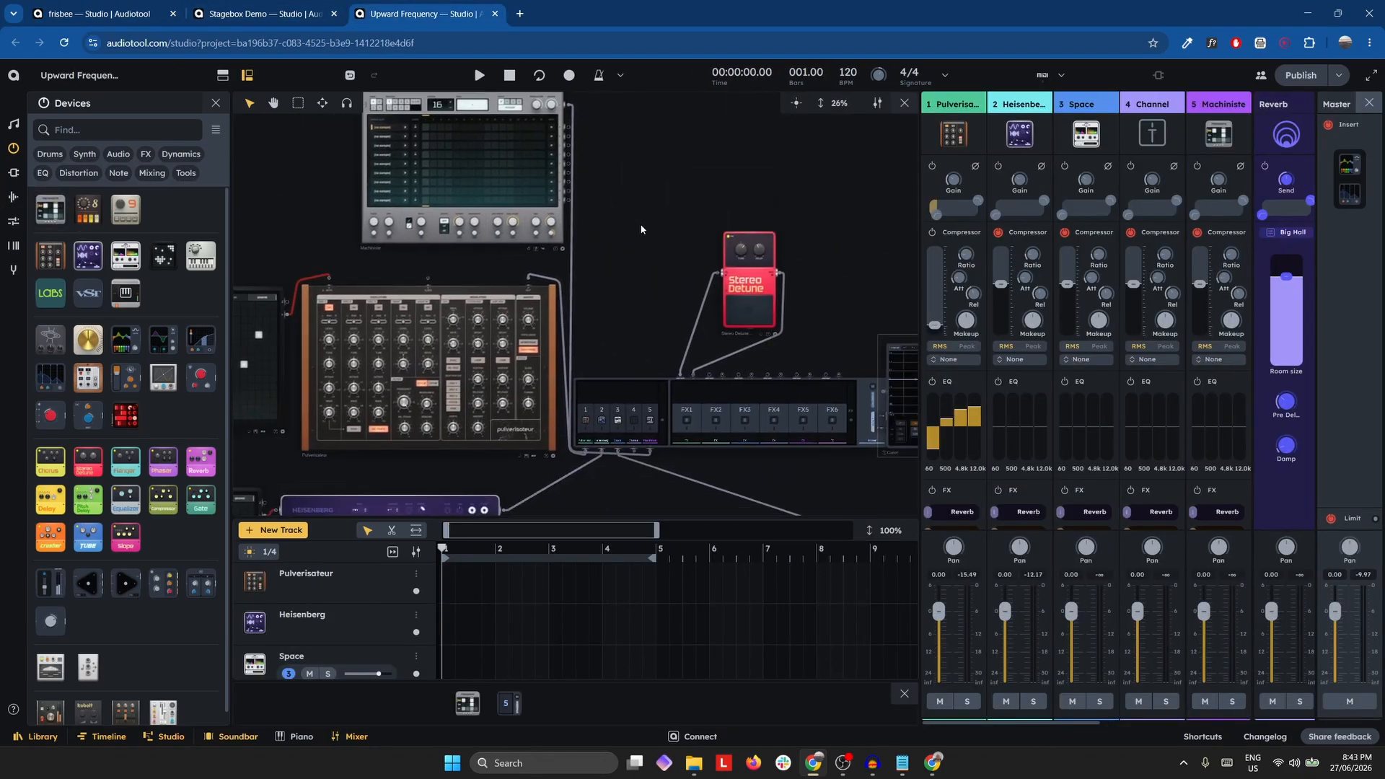
pyautogui.scroll(3, 659, 416)
pyautogui.click(658, 420)
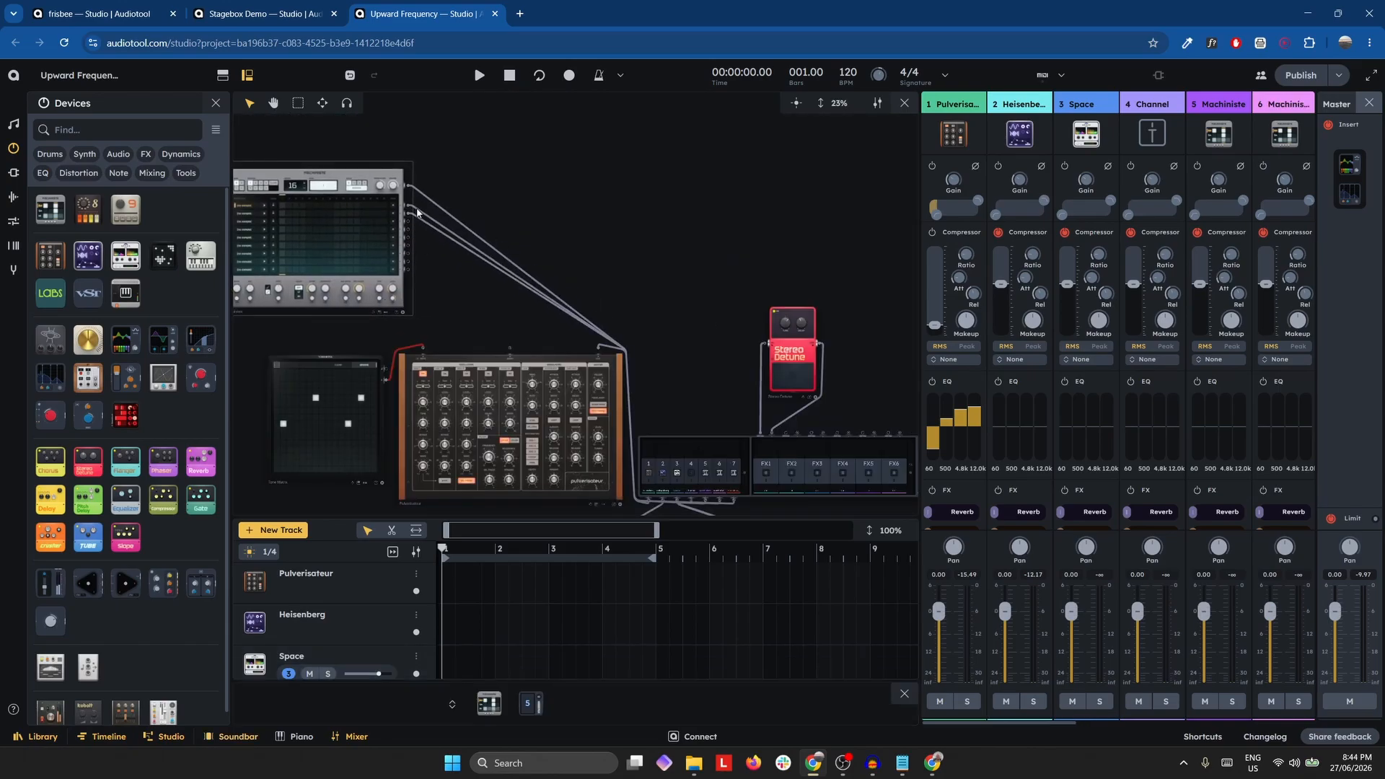
# Widen the mixer and combine the three Machiniste channels 5, 6 and 7 into a group.
pyautogui.moveTo(707, 330); pyautogui.dragTo(750, 228)
pyautogui.scroll(5, 730, 355)
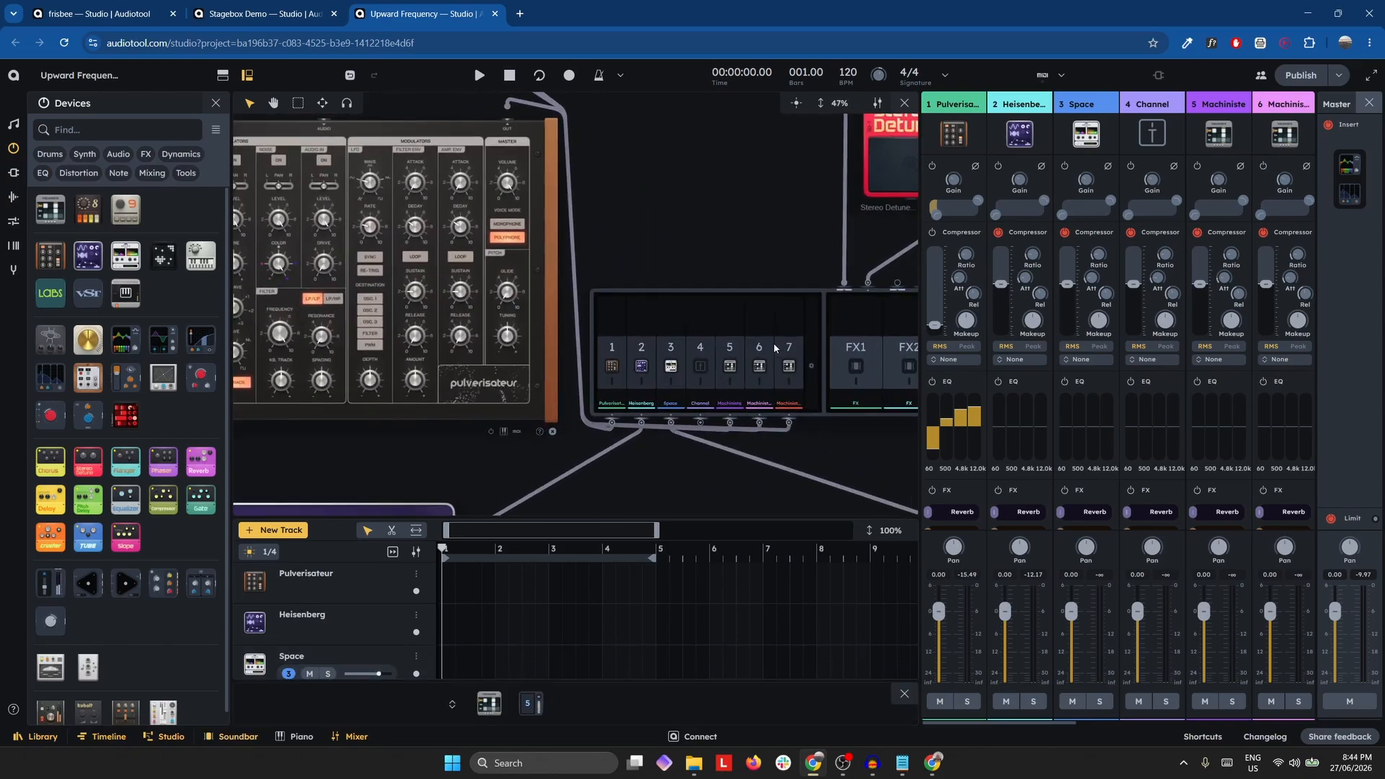
pyautogui.click(722, 343)
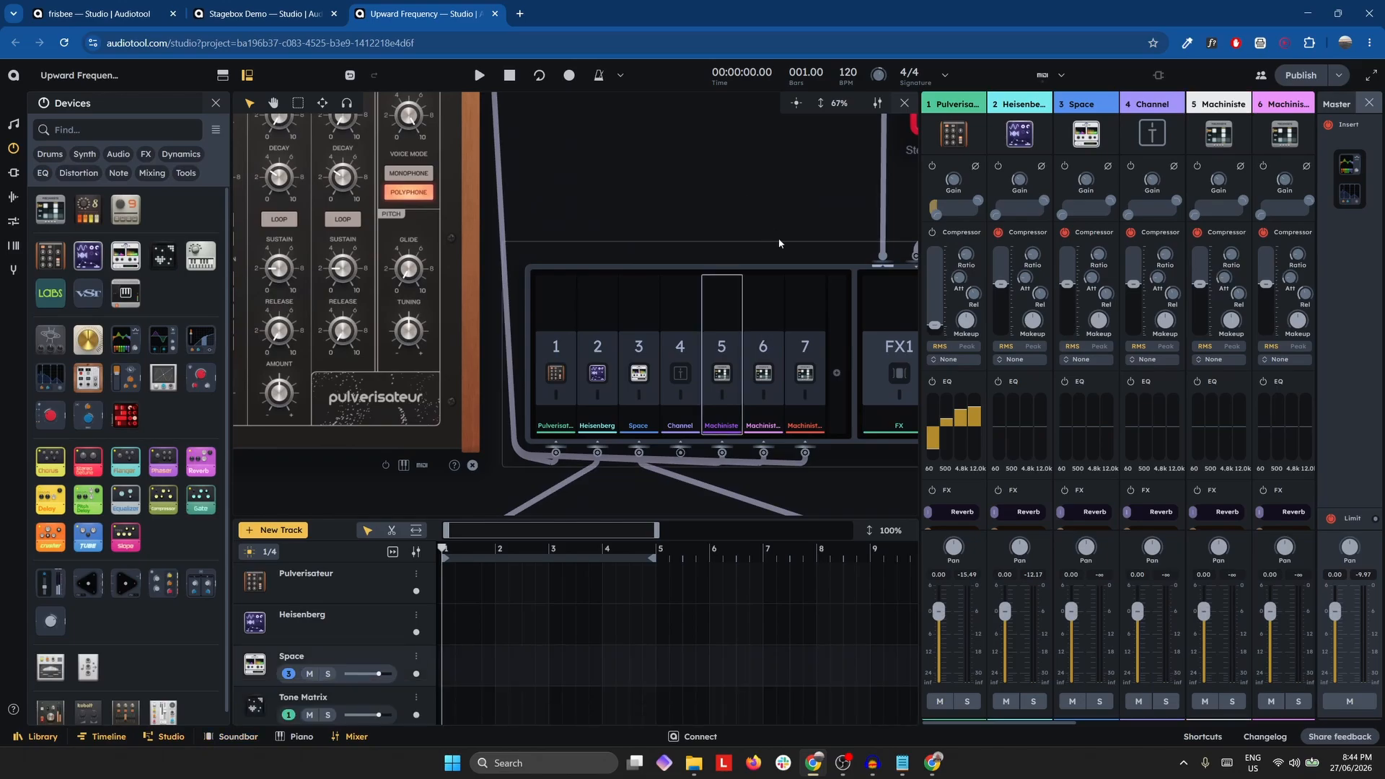
pyautogui.keyDown('shift'); pyautogui.click(769, 319); pyautogui.keyUp('shift')
pyautogui.keyDown('shift'); pyautogui.click(814, 319); pyautogui.keyUp('shift')
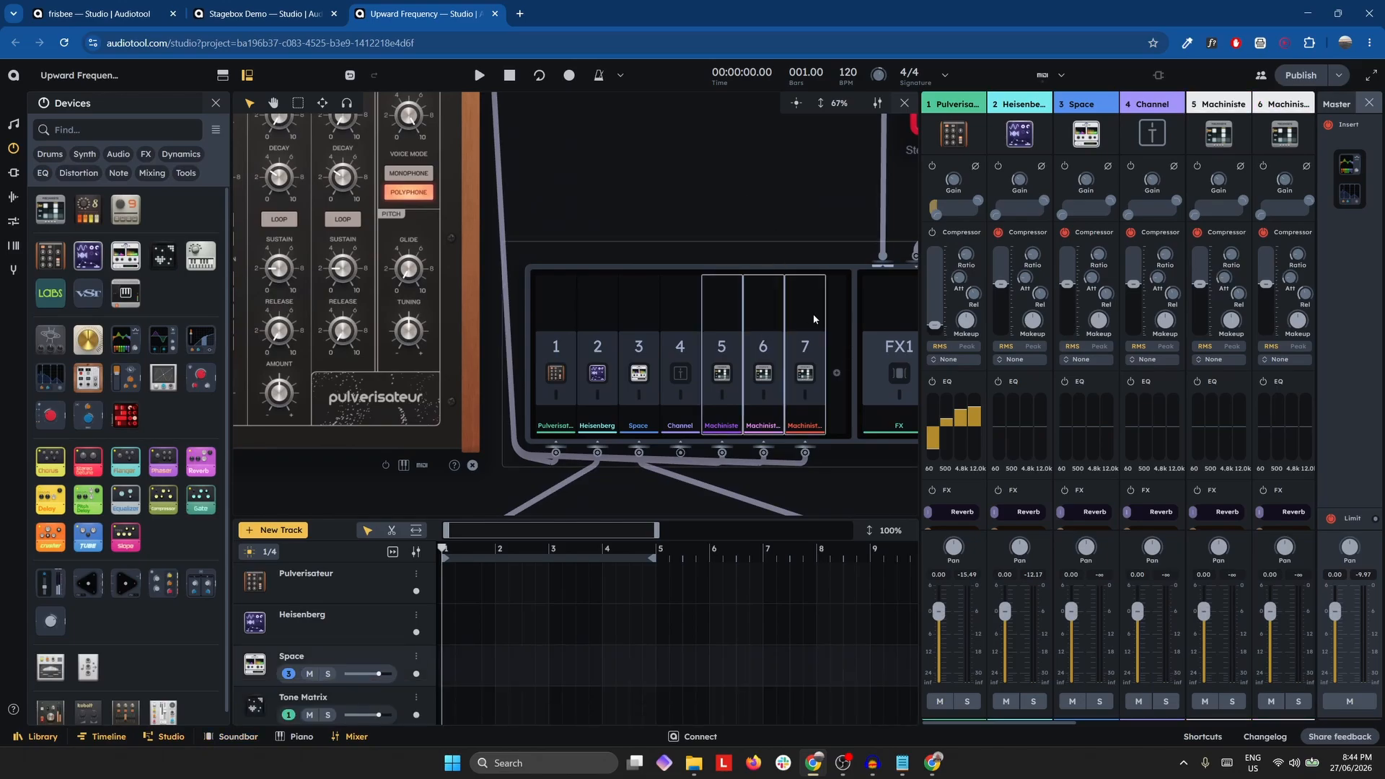
pyautogui.click(1198, 106)
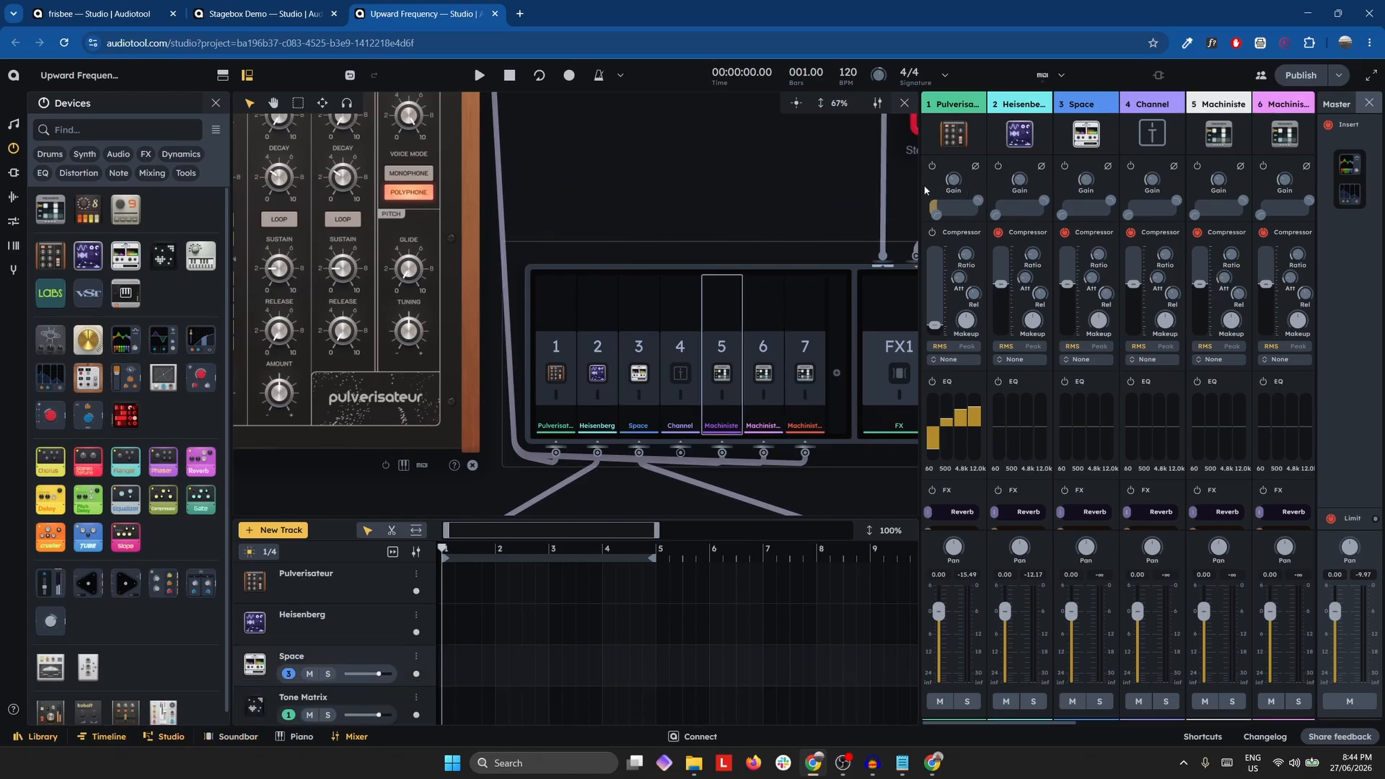
pyautogui.moveTo(919, 186); pyautogui.dragTo(849, 186)
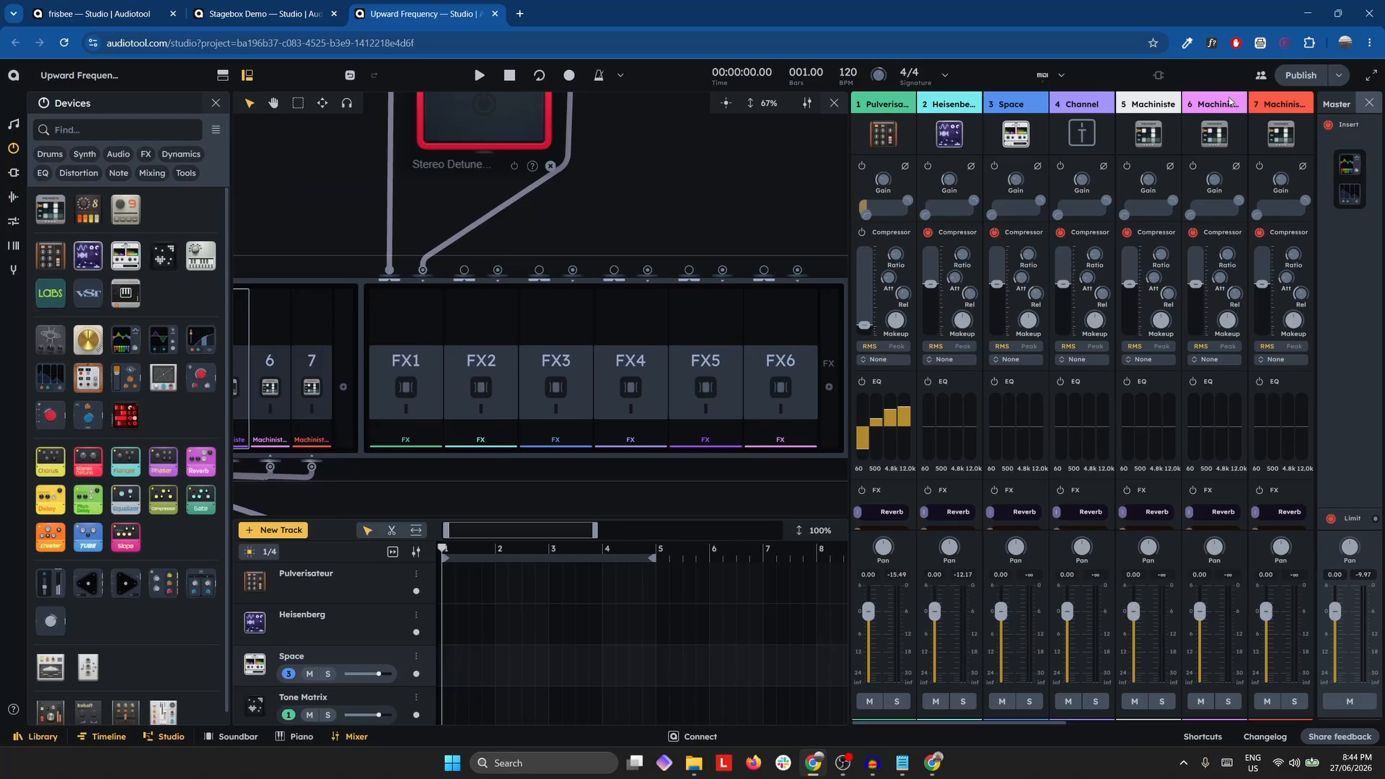
pyautogui.keyDown('shift'); pyautogui.click(1230, 101); pyautogui.keyUp('shift')
pyautogui.keyDown('shift'); pyautogui.click(1282, 105); pyautogui.keyUp('shift')
pyautogui.scroll(-2, 336, 255)
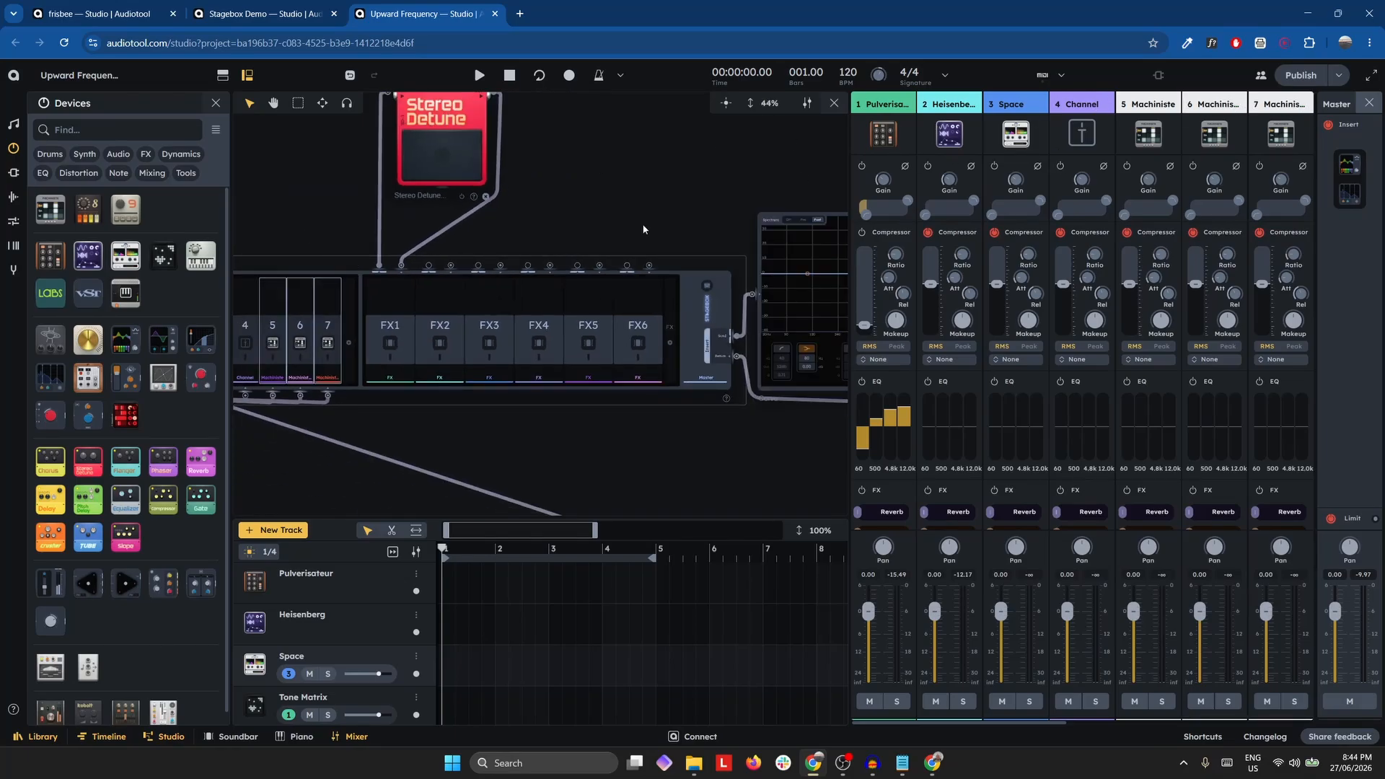
pyautogui.hotkey('ctrl', 'g')
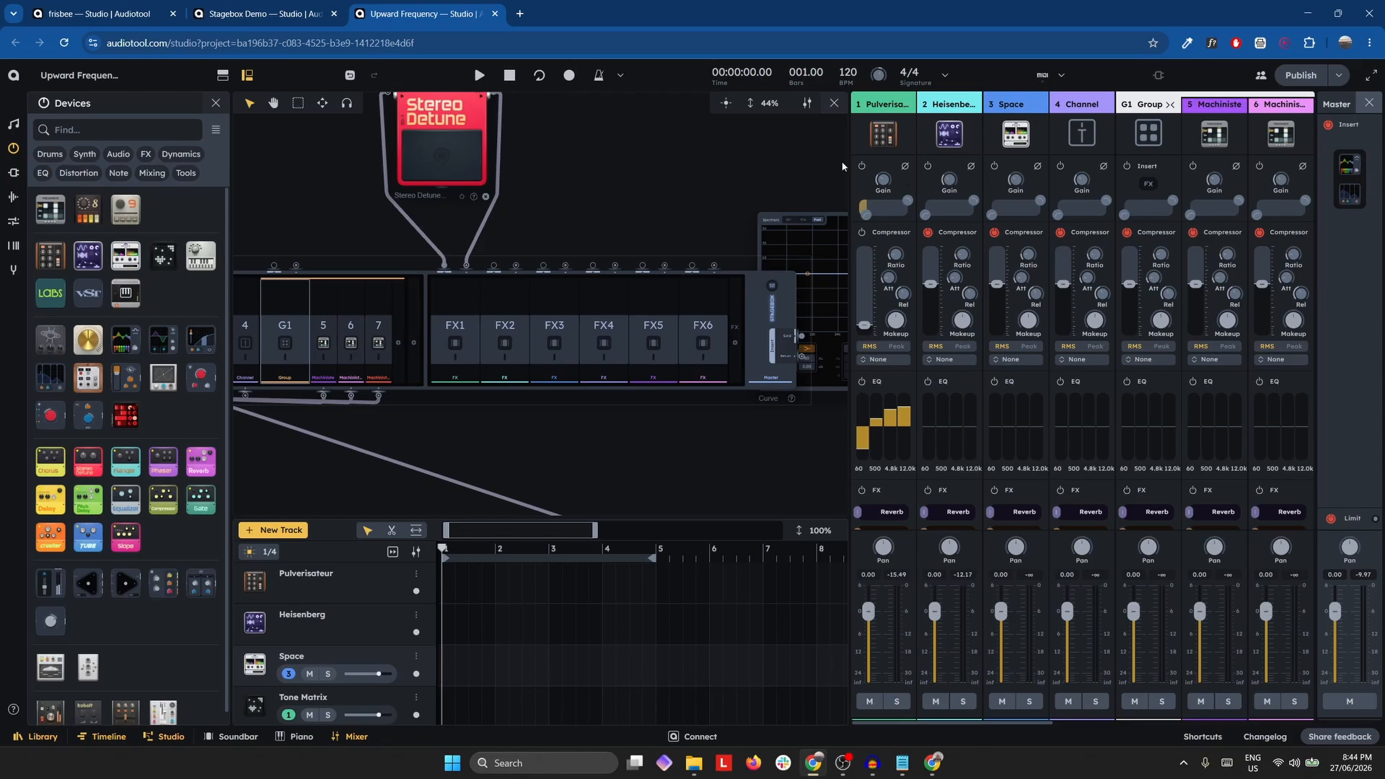
# Compare the G1 group on the stagebox with the chained Centroid mixers in the frisbee project.
pyautogui.moveTo(308, 187); pyautogui.dragTo(539, 278)
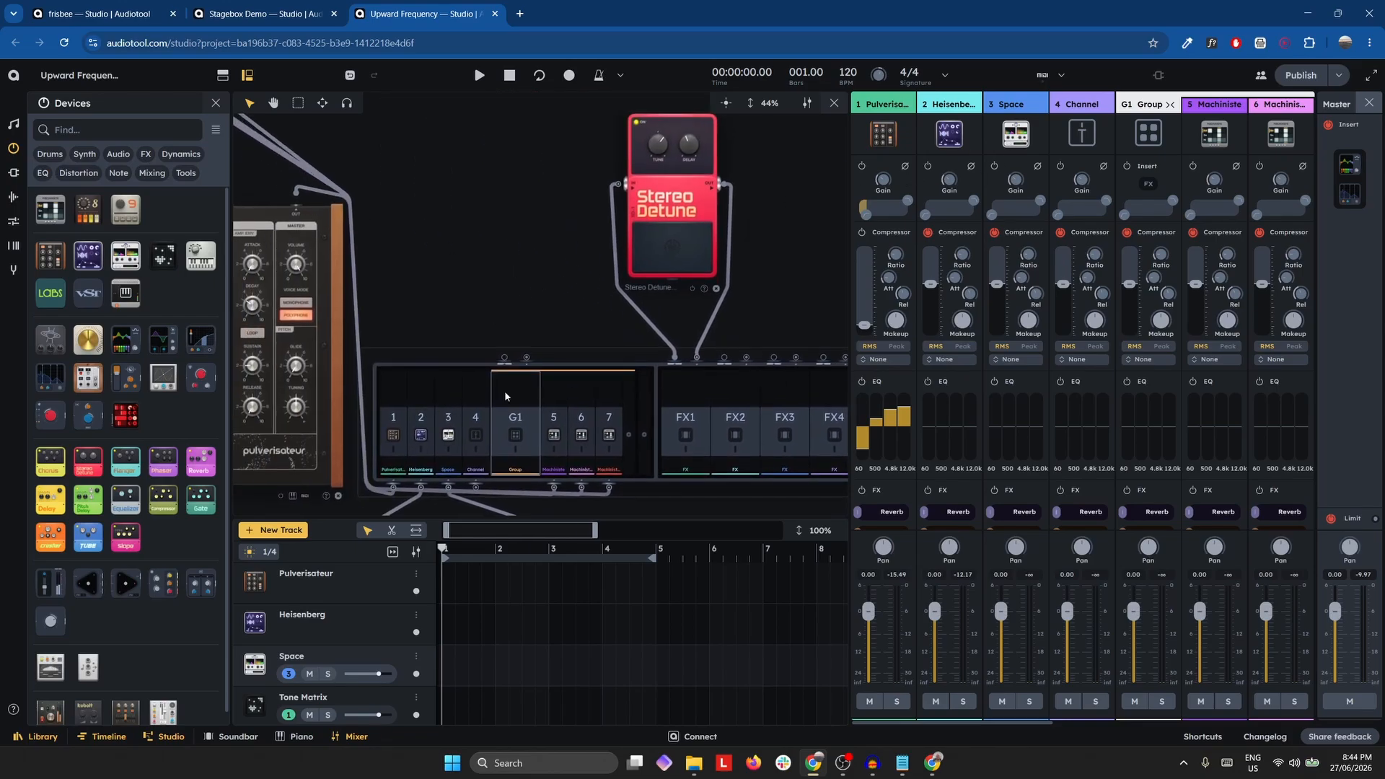
pyautogui.scroll(2, 553, 430)
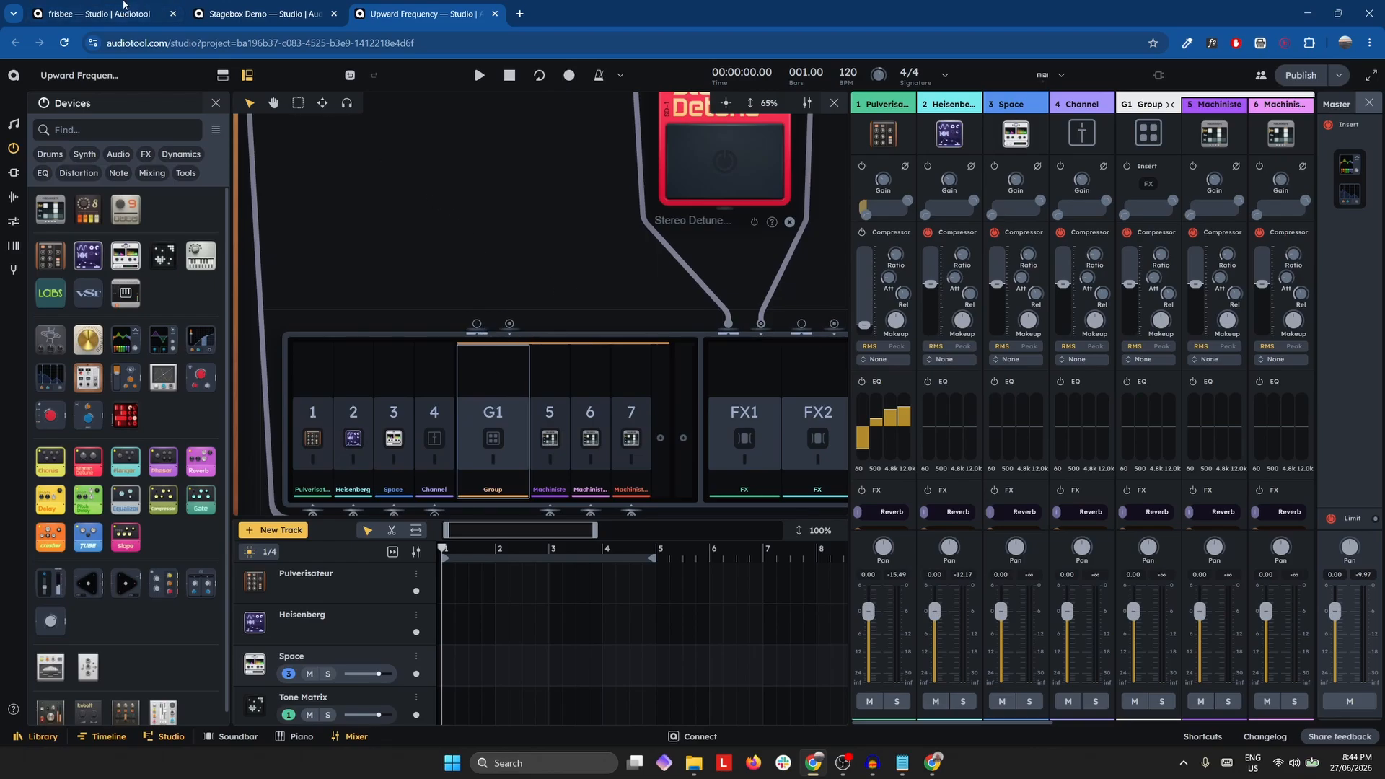
pyautogui.click(124, 9)
pyautogui.scroll(-4, 650, 389)
pyautogui.scroll(2, 609, 377)
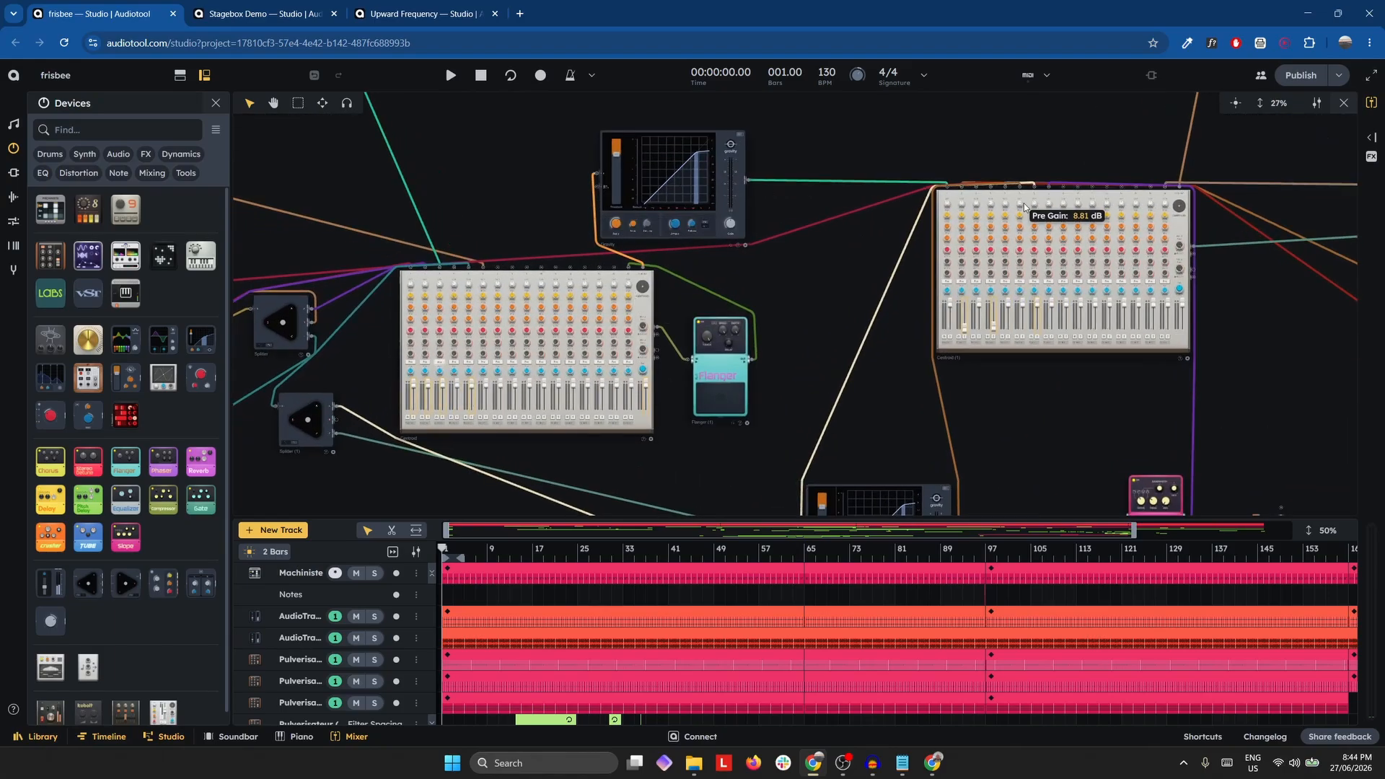
# Place a Gravity compressor above the stagebox in Upward Frequency and cable it as the send and return insert of group G1.
pyautogui.click(382, 9)
pyautogui.moveTo(462, 230); pyautogui.dragTo(525, 254)
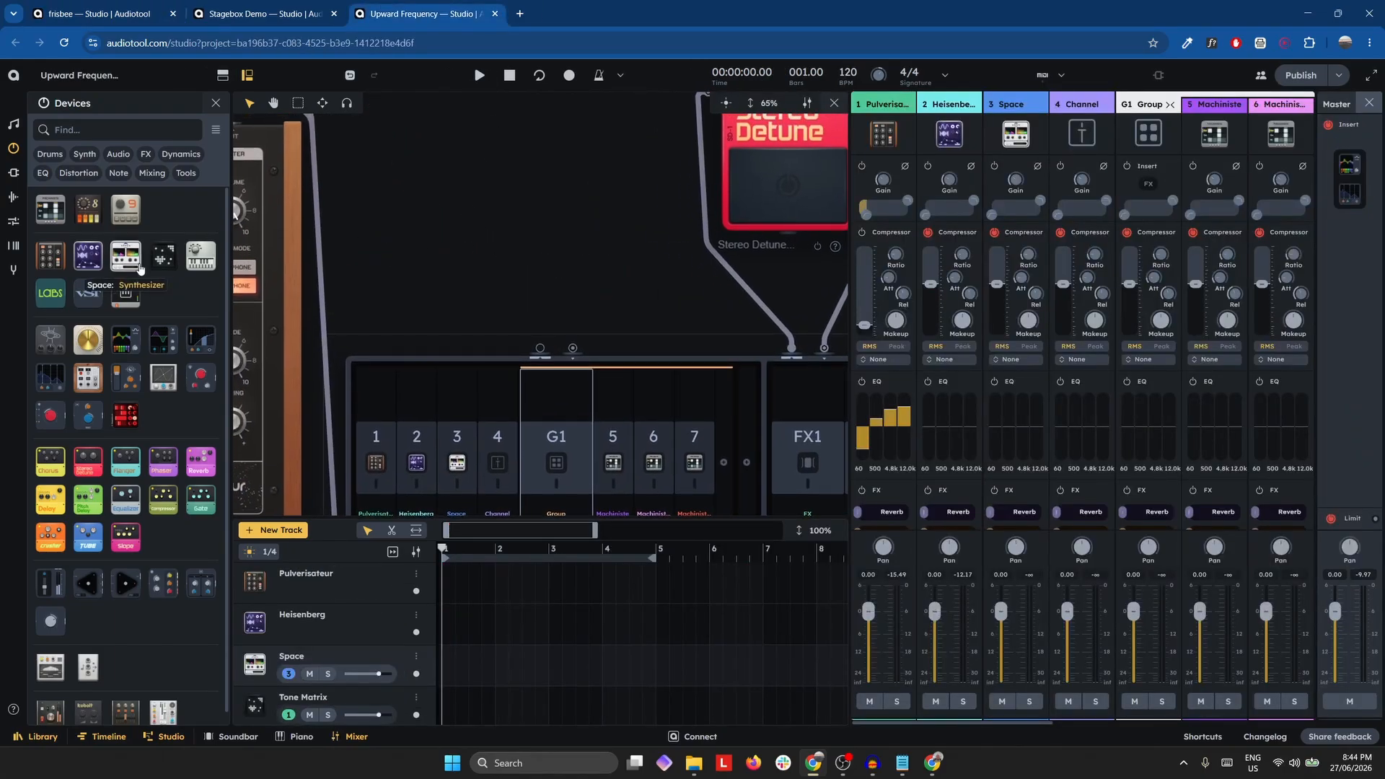
pyautogui.moveTo(196, 350); pyautogui.dragTo(559, 235)
pyautogui.scroll(-1, 605, 375)
pyautogui.moveTo(556, 462); pyautogui.dragTo(476, 276)
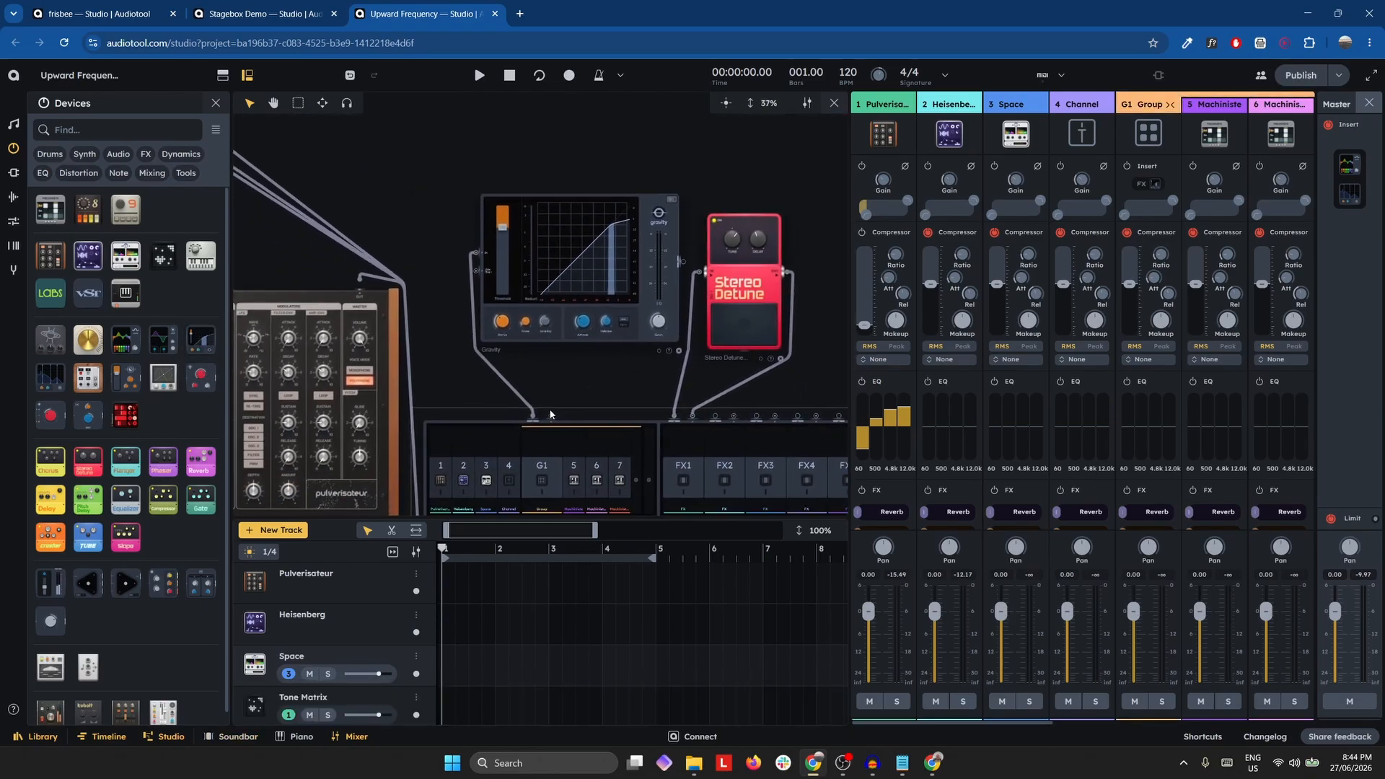
pyautogui.moveTo(550, 416); pyautogui.dragTo(684, 264)
# Bring the Machiniste into view and search the sample library for "kick".
pyautogui.moveTo(407, 204); pyautogui.dragTo(809, 390)
pyautogui.moveTo(525, 366); pyautogui.dragTo(727, 391)
pyautogui.click(13, 196)
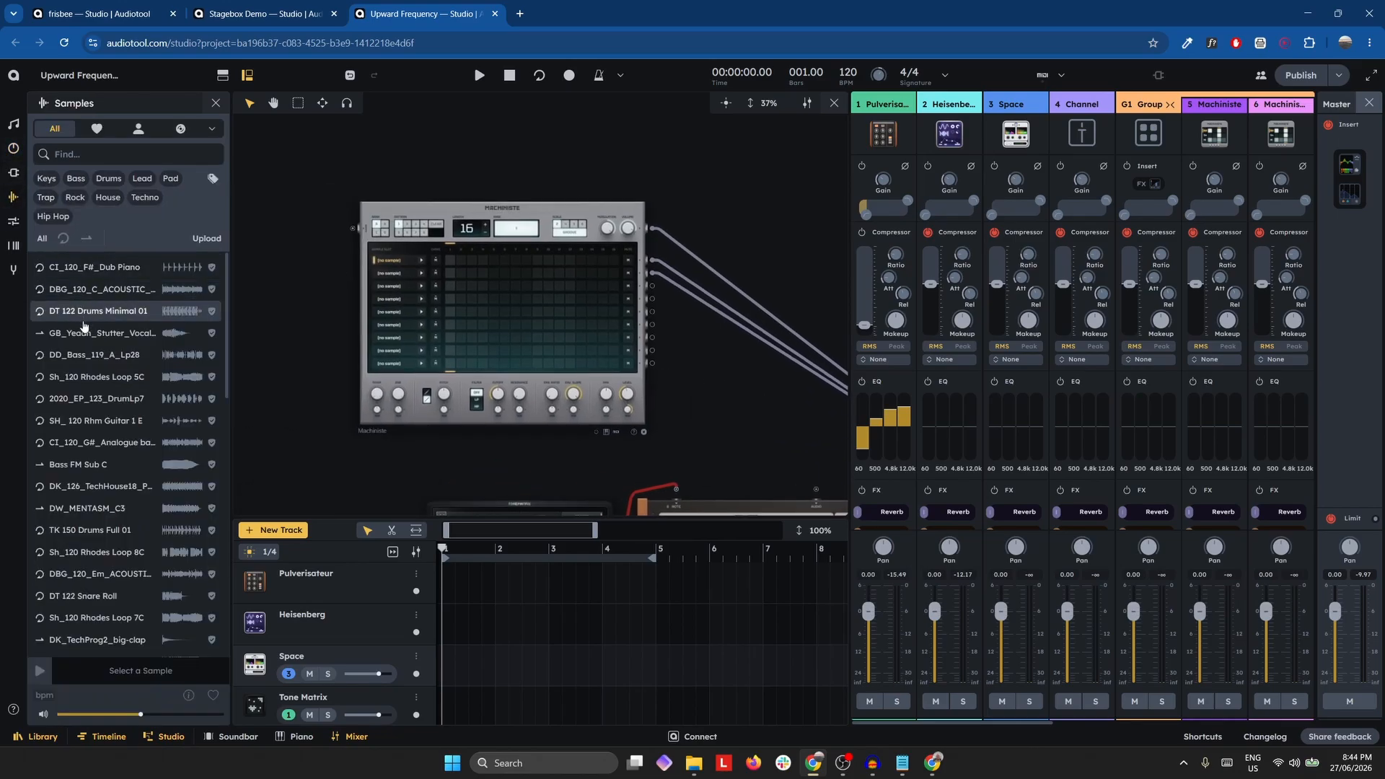
pyautogui.click(98, 161)
pyautogui.write('kick')
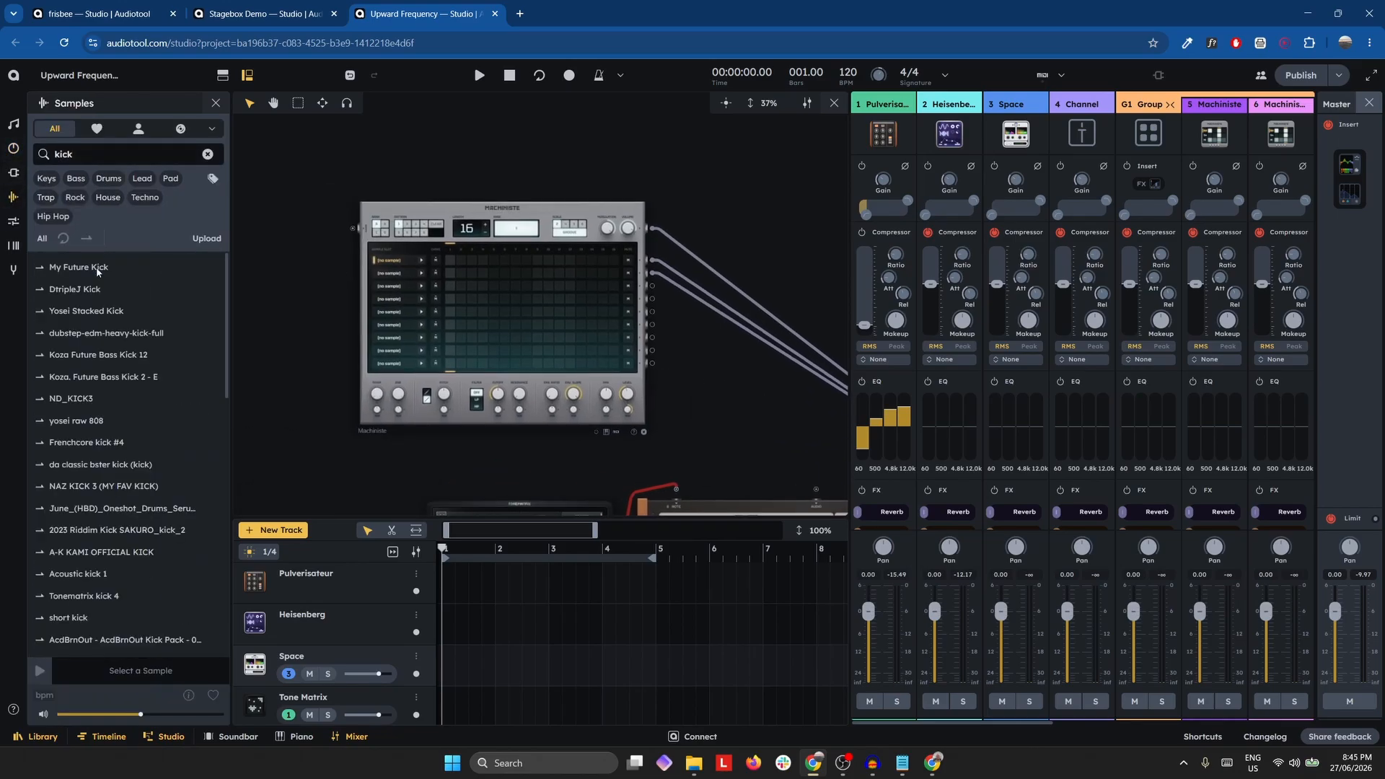
# Load the Yosei Stacked Kick sample into the Machiniste's first slot and activate its first pattern step.
pyautogui.click(107, 311)
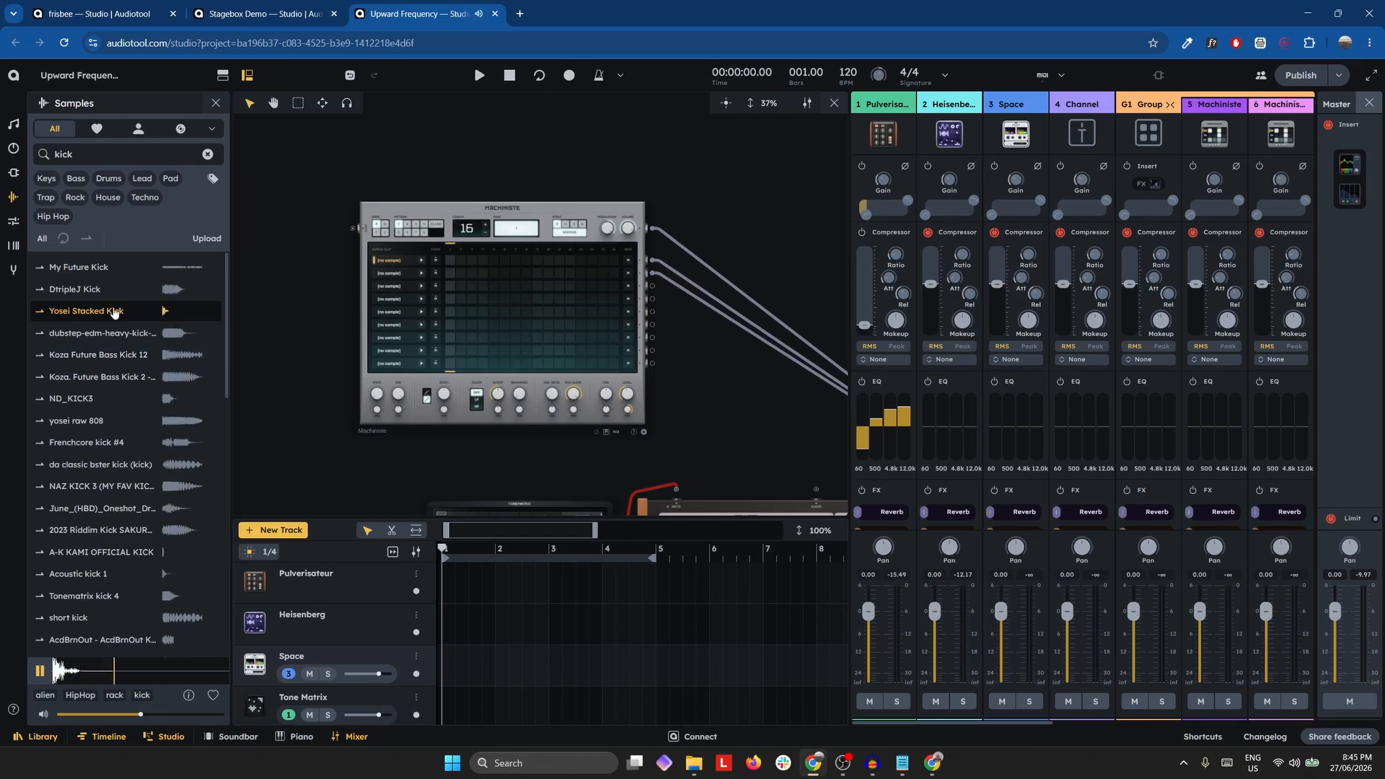
pyautogui.moveTo(117, 312); pyautogui.dragTo(417, 215)
pyautogui.click(454, 211)
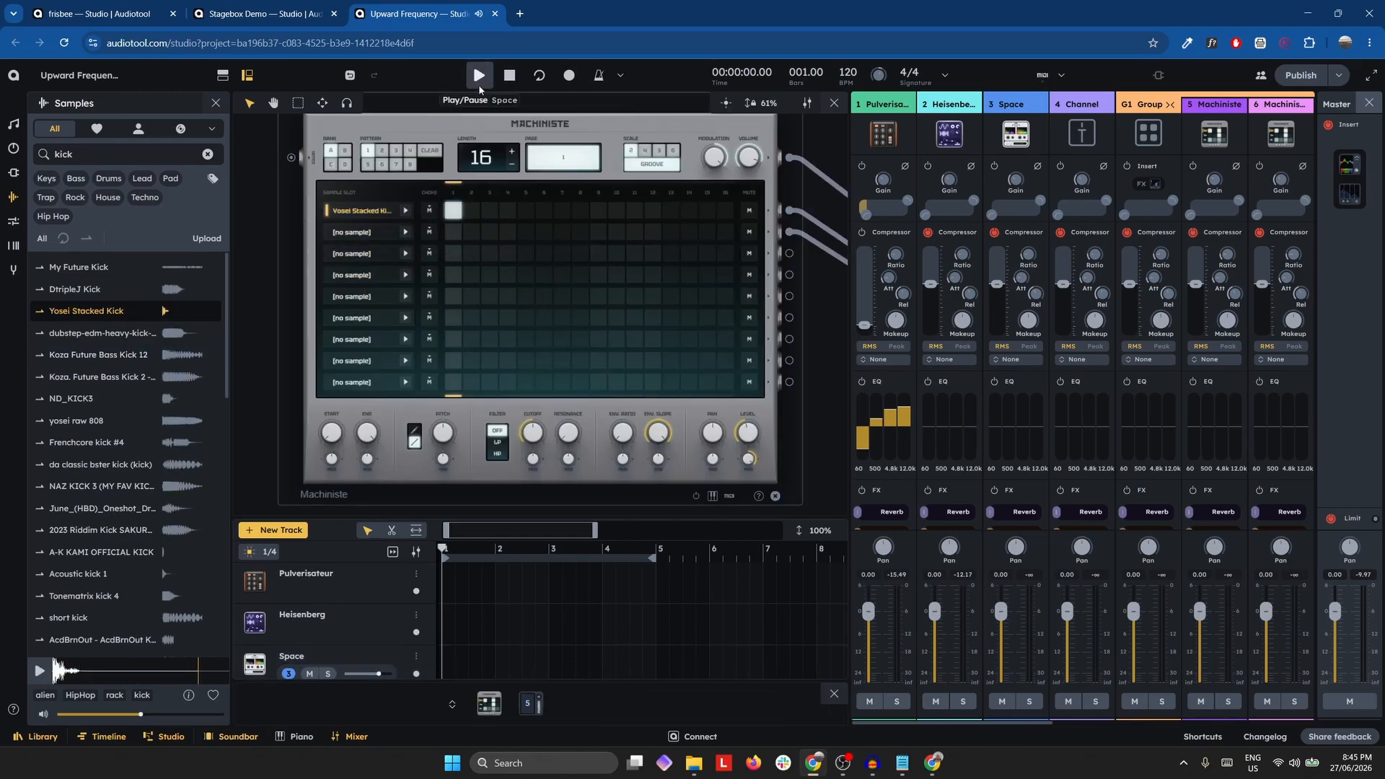
# Lower the threshold of the G1 group's Gravity compressor to -24.99 dB during playback and stop the playback.
pyautogui.click(479, 76)
pyautogui.scroll(-3, 639, 285)
pyautogui.scroll(-3, 642, 282)
pyautogui.moveTo(726, 209); pyautogui.dragTo(441, 126)
pyautogui.scroll(5, 684, 419)
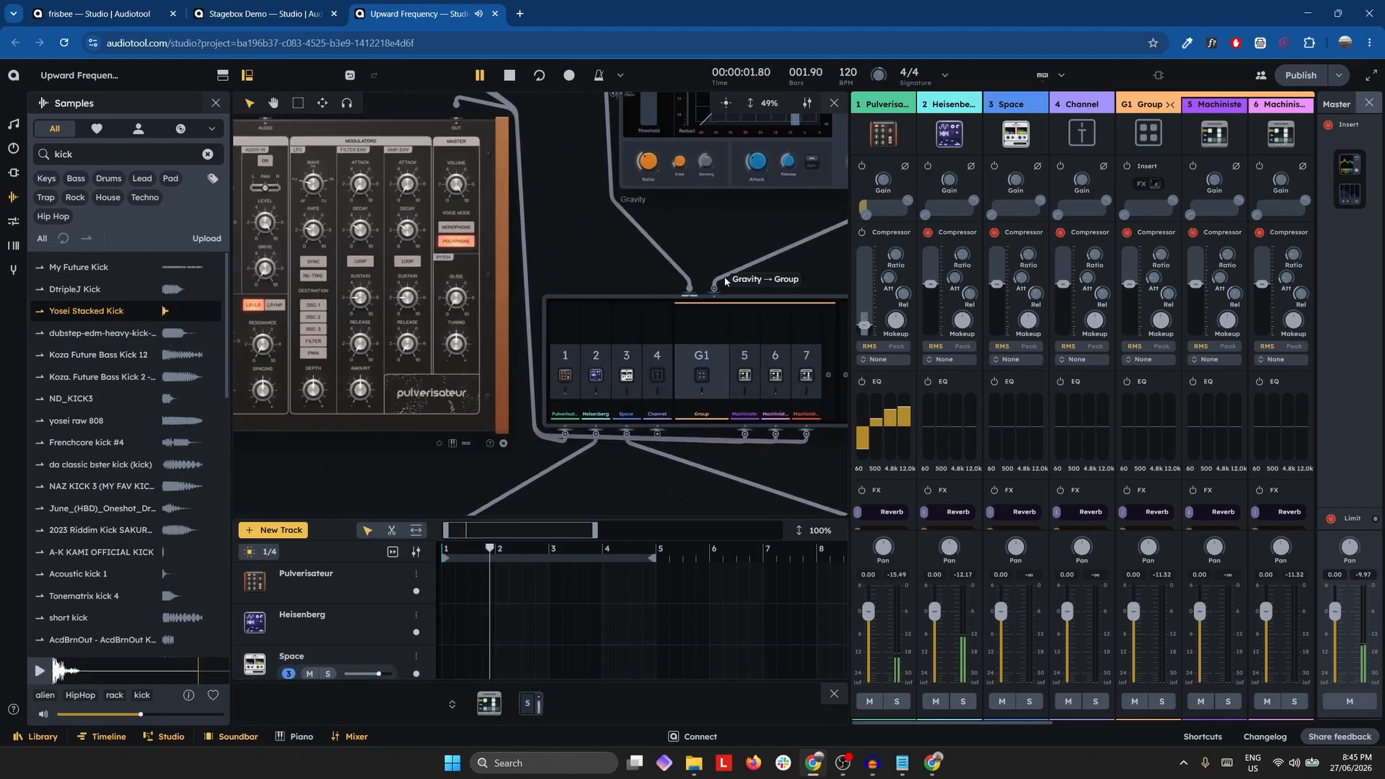
pyautogui.moveTo(708, 252); pyautogui.dragTo(586, 462)
pyautogui.scroll(3, 586, 461)
pyautogui.moveTo(510, 188); pyautogui.dragTo(509, 247)
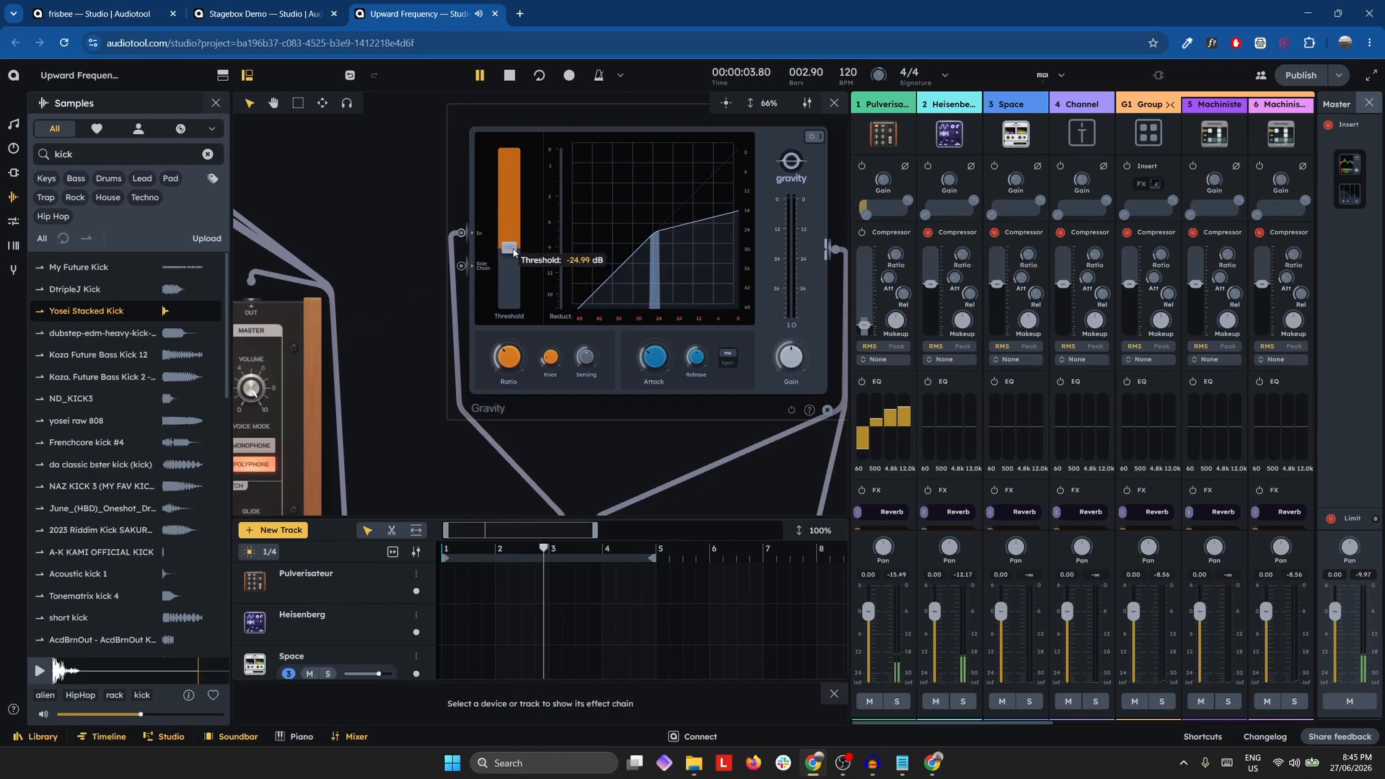
pyautogui.click(505, 83)
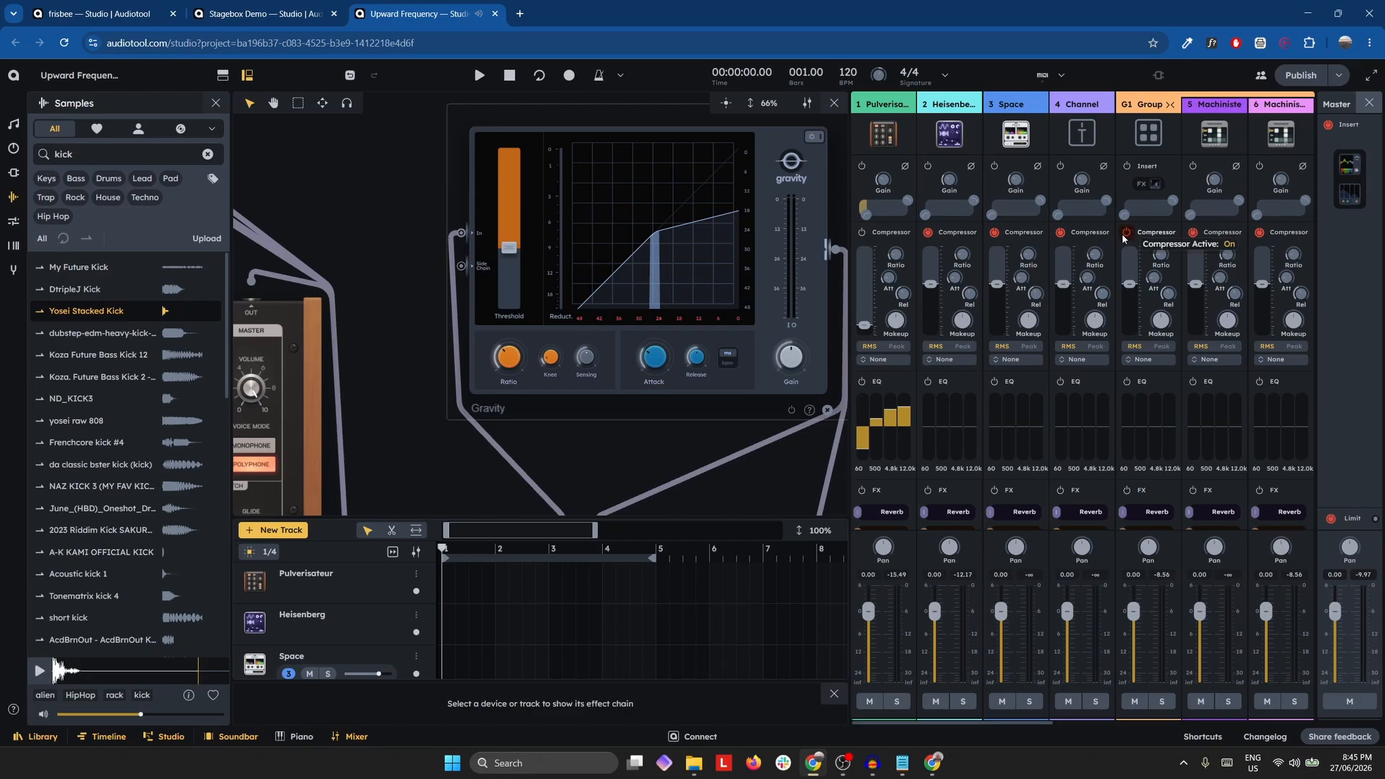
# Survey the complete device routing in the Upward Frequency project and in the Stagebox Demo project.
pyautogui.scroll(-4, 464, 276)
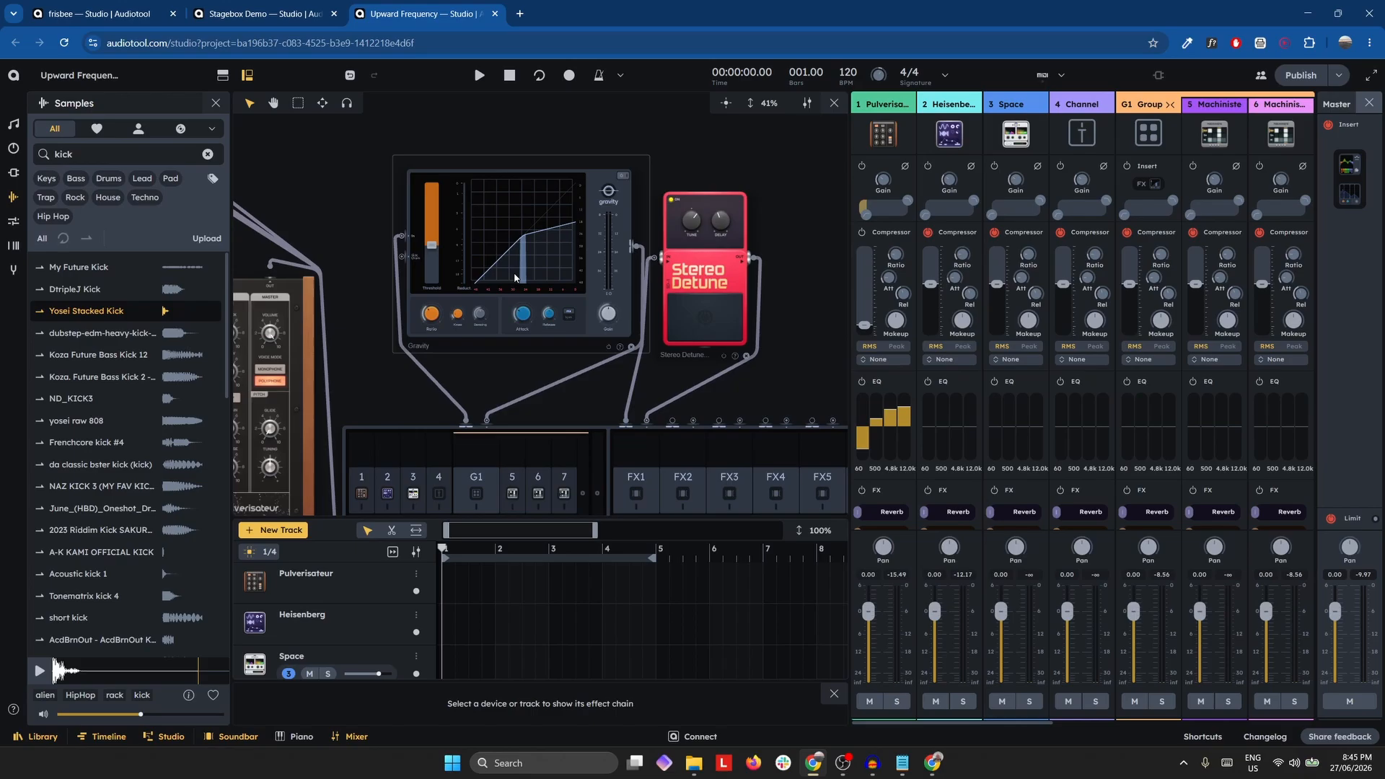
pyautogui.scroll(-5, 610, 315)
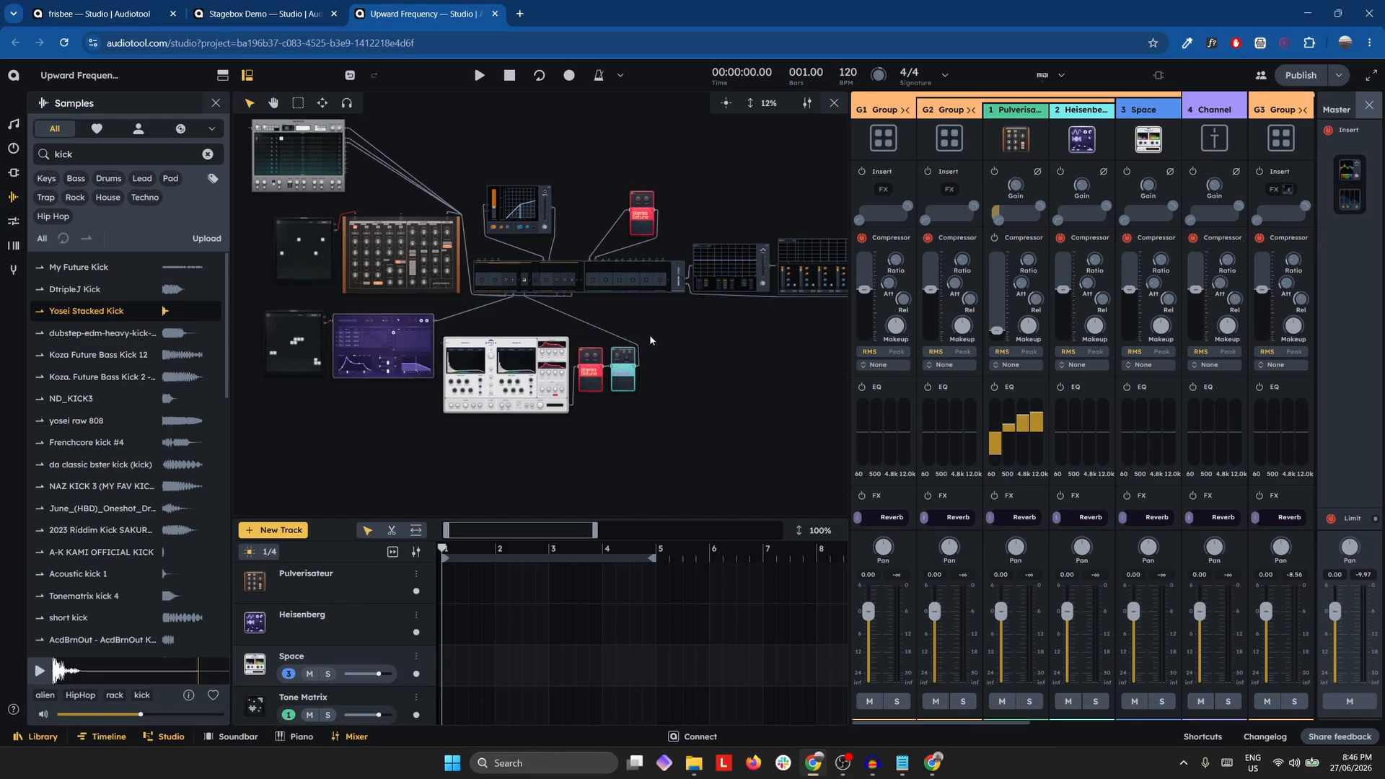
pyautogui.click(196, 7)
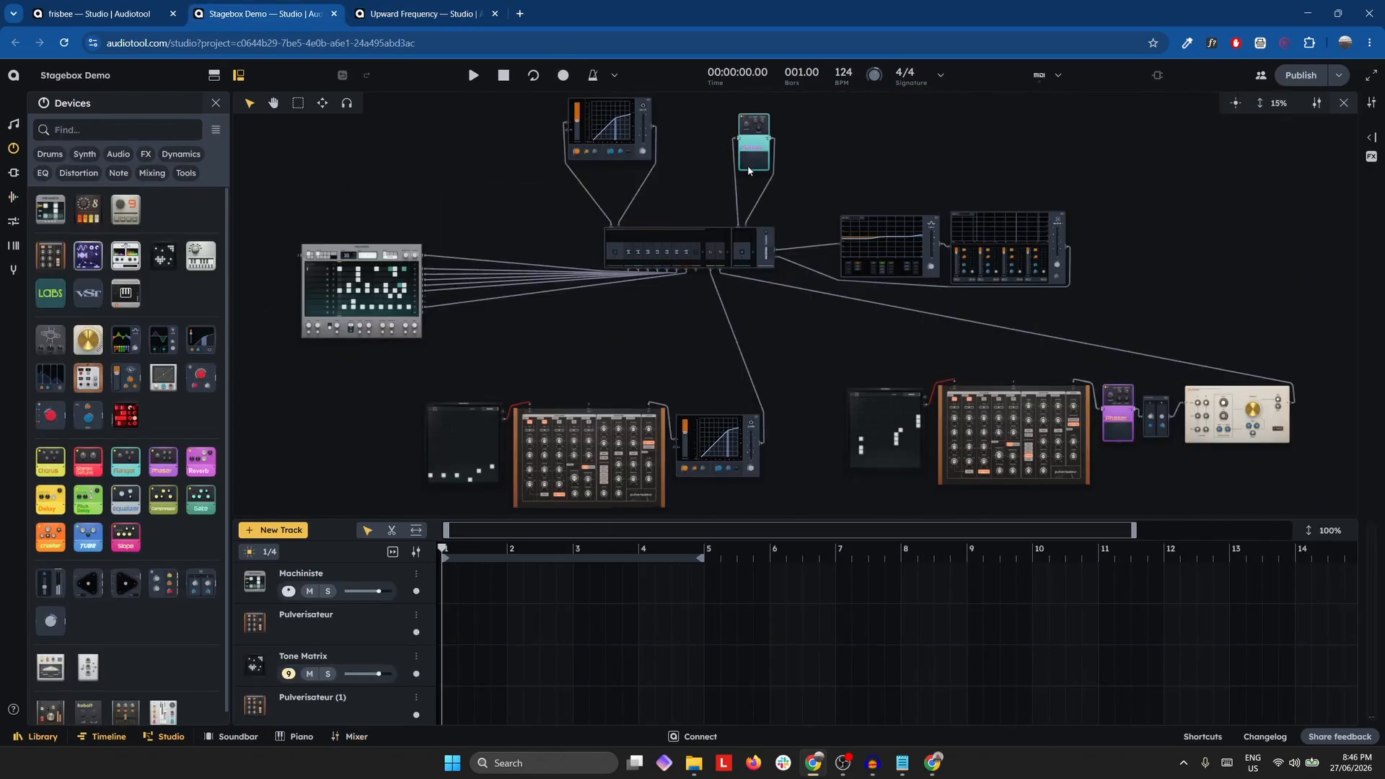
pyautogui.scroll(-2, 797, 326)
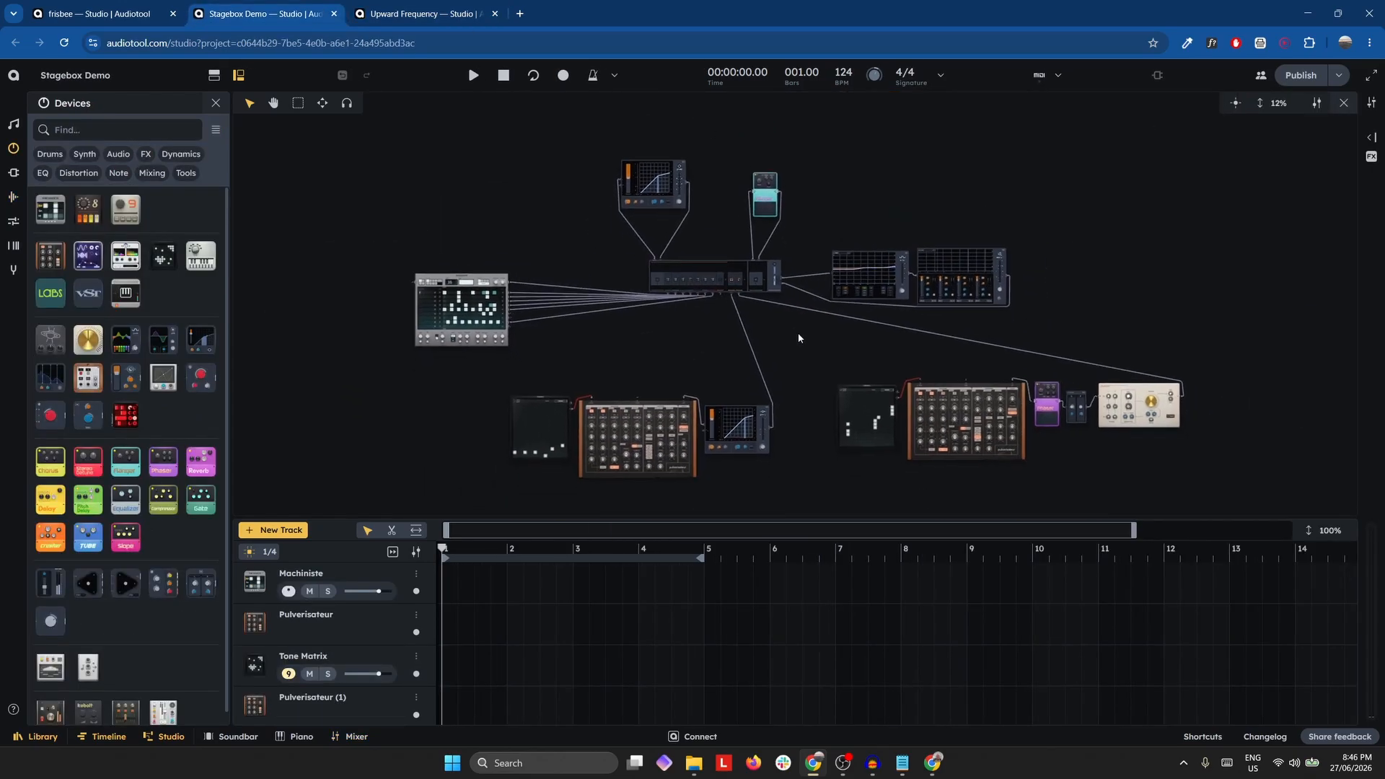
# Play the Stagebox Demo project and inspect its group insert, FX send and the Curve and Quantum spectrums on the master insert.
pyautogui.click(473, 75)
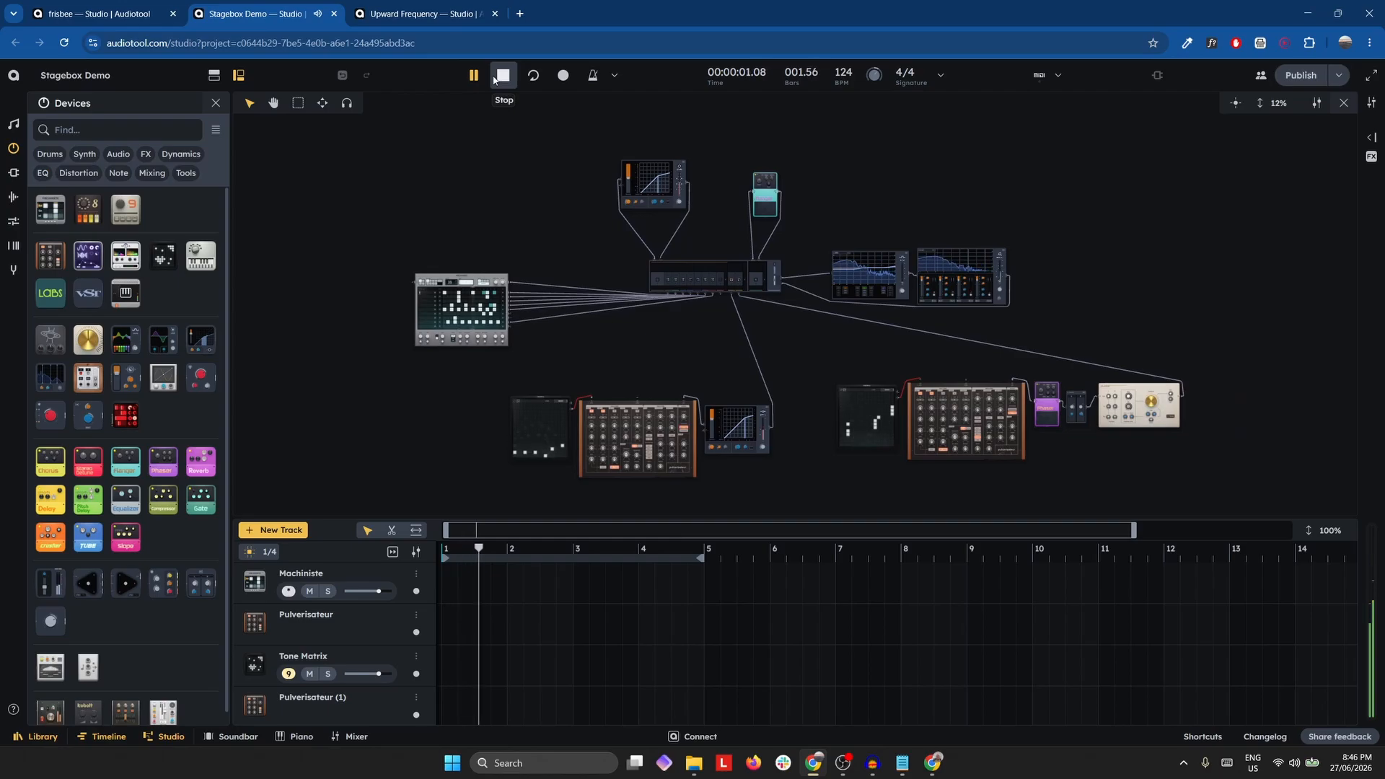
pyautogui.scroll(7, 686, 209)
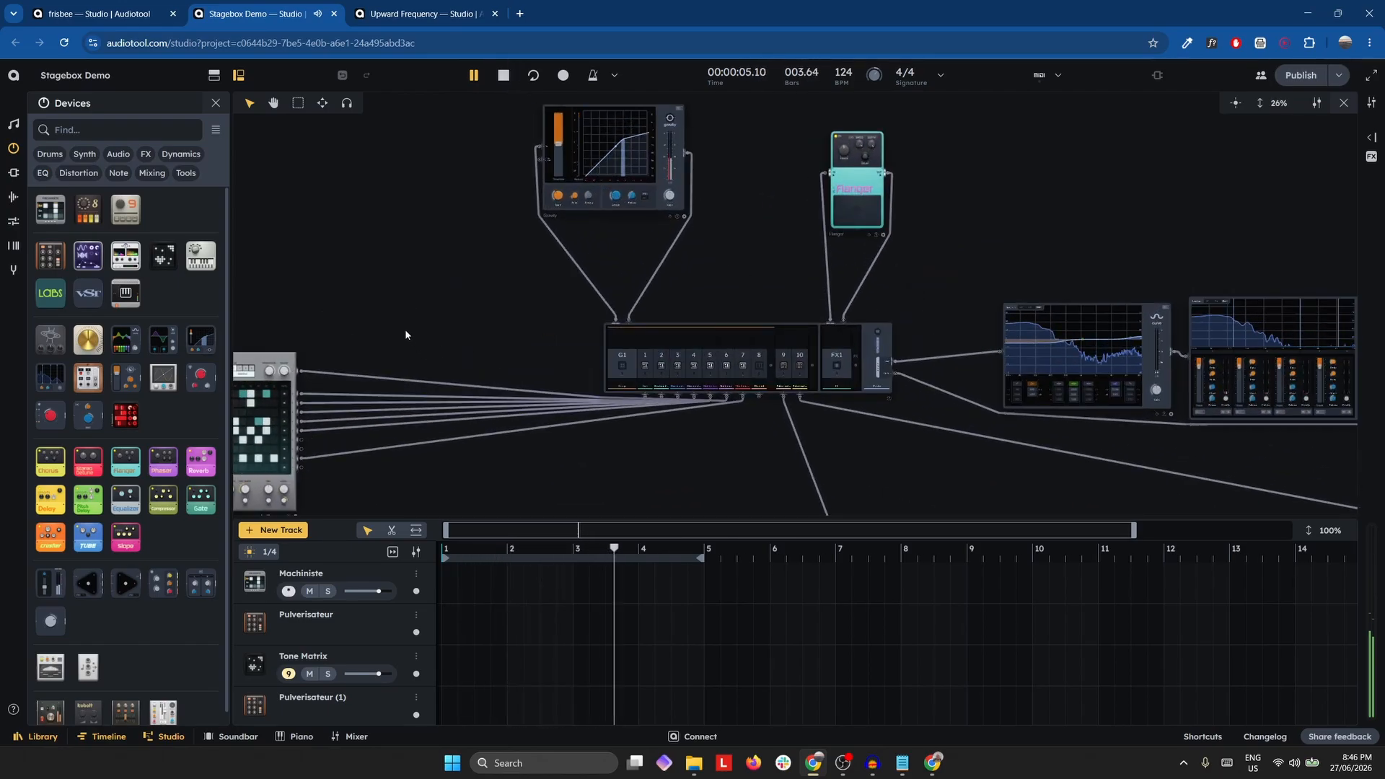
pyautogui.moveTo(966, 283); pyautogui.dragTo(696, 240)
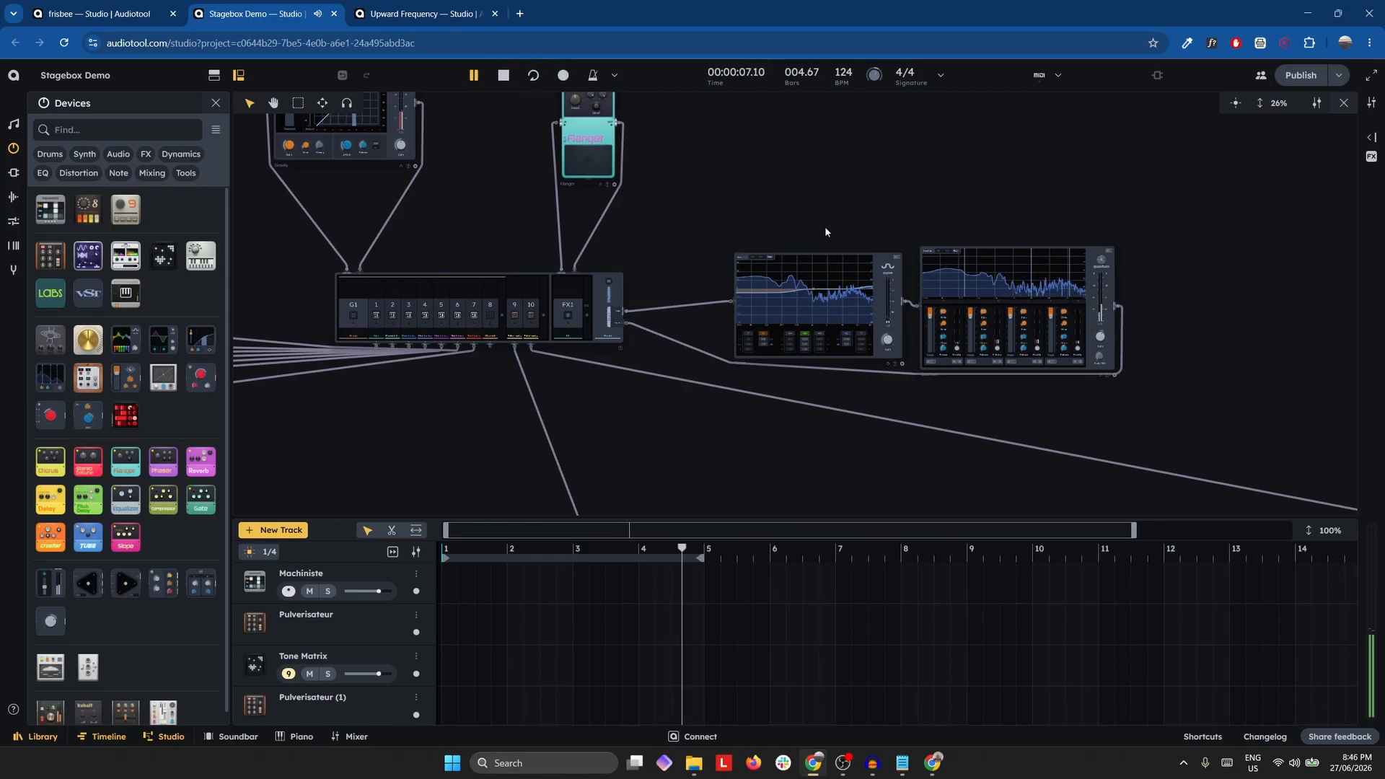
pyautogui.scroll(6, 806, 293)
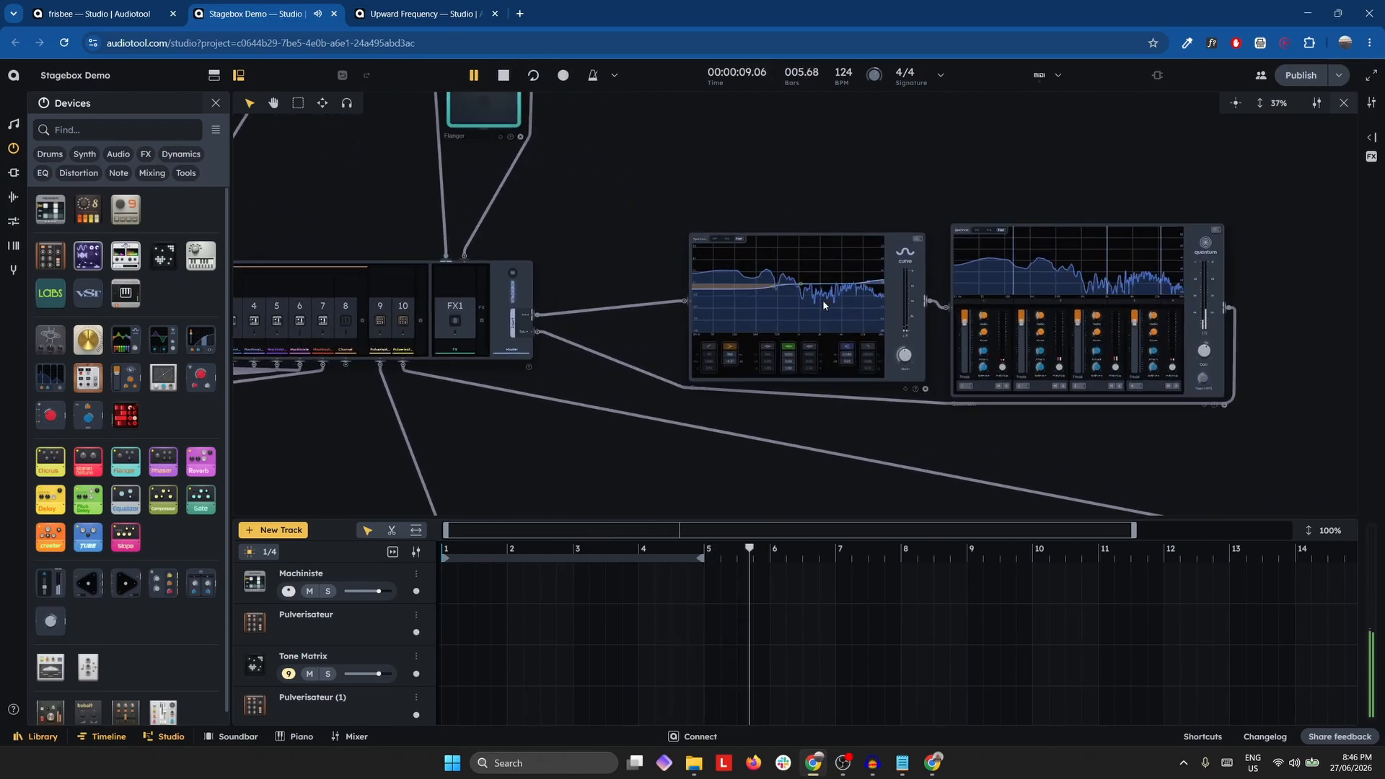
pyautogui.scroll(2, 768, 294)
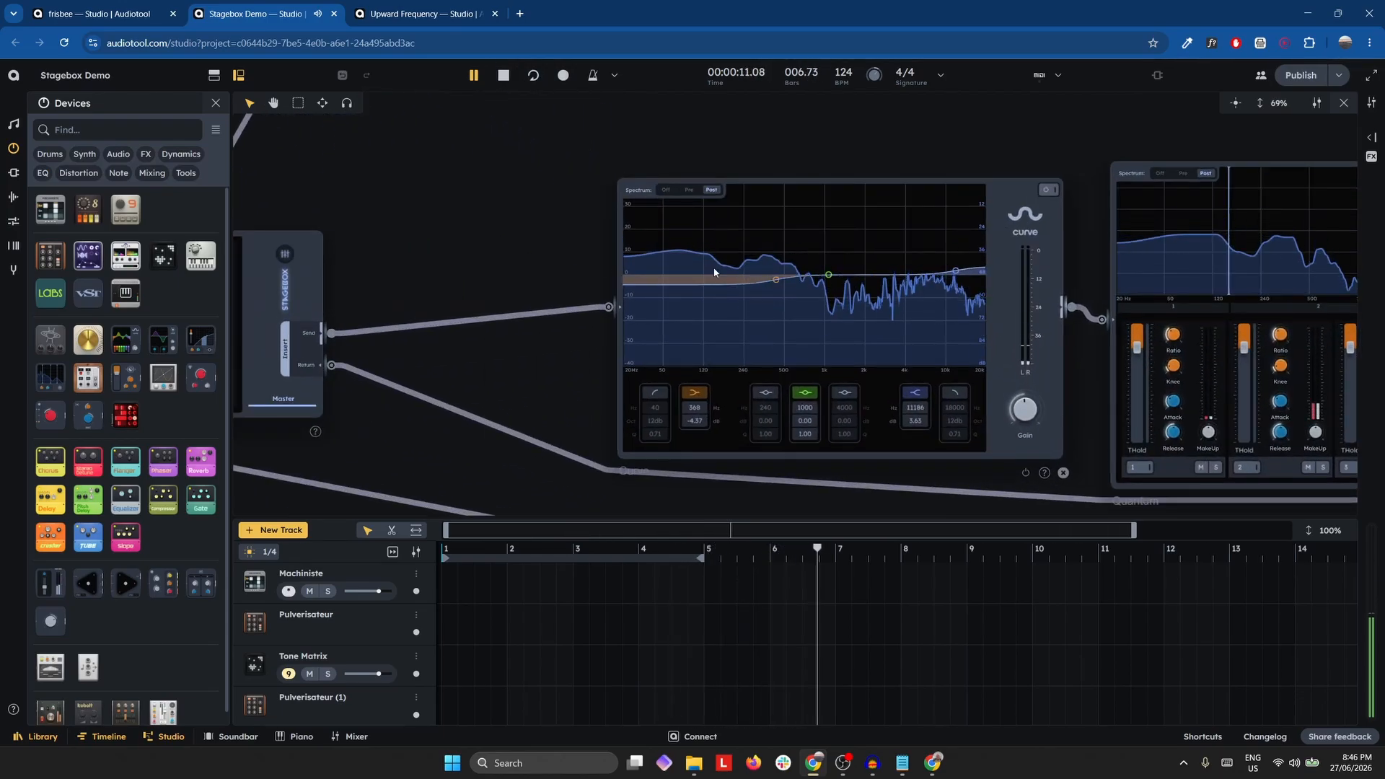
pyautogui.moveTo(556, 253); pyautogui.dragTo(308, 261)
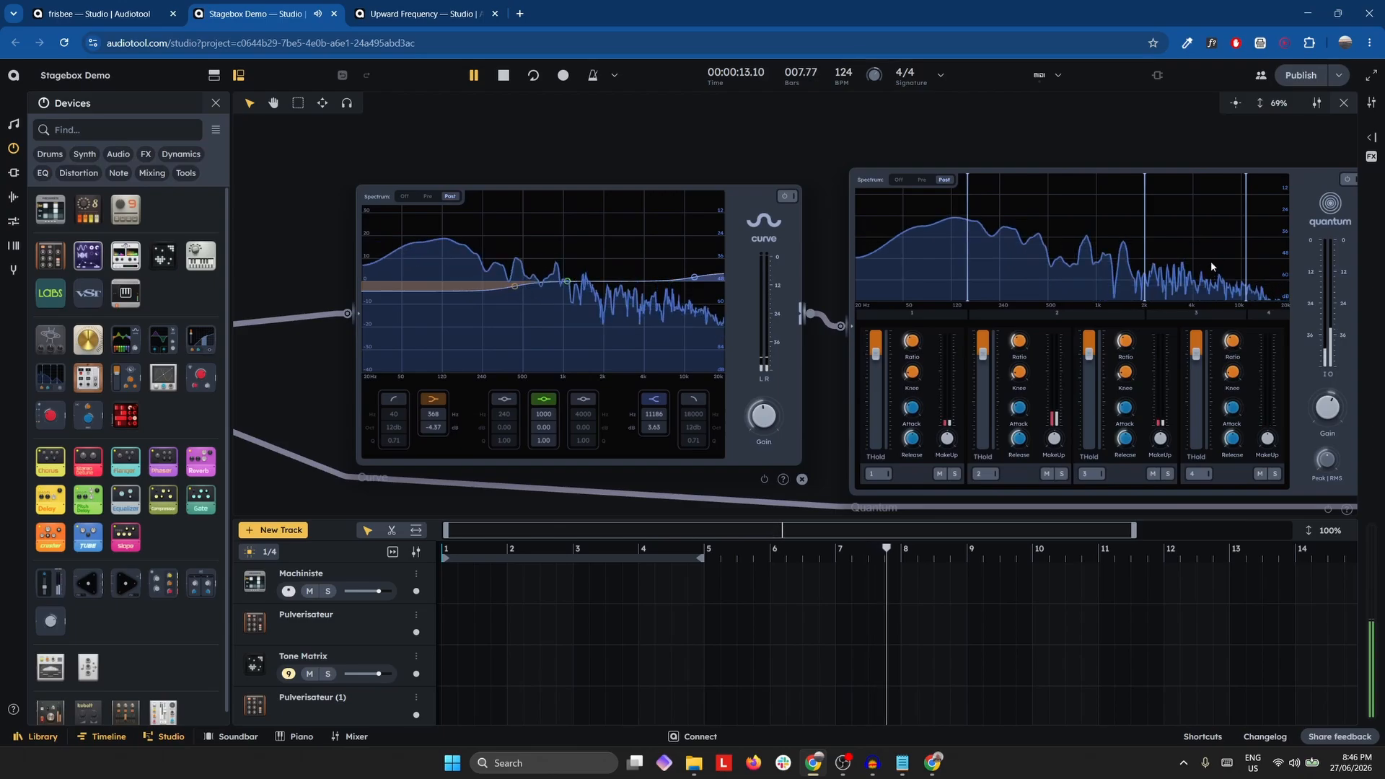
# Examine the stagebox's G1 group, its drum channels and the Pulverisateur and FX1 channels during playback.
pyautogui.scroll(-5, 1084, 296)
pyautogui.scroll(-4, 1084, 292)
pyautogui.moveTo(834, 224); pyautogui.dragTo(1023, 266)
pyautogui.scroll(5, 732, 380)
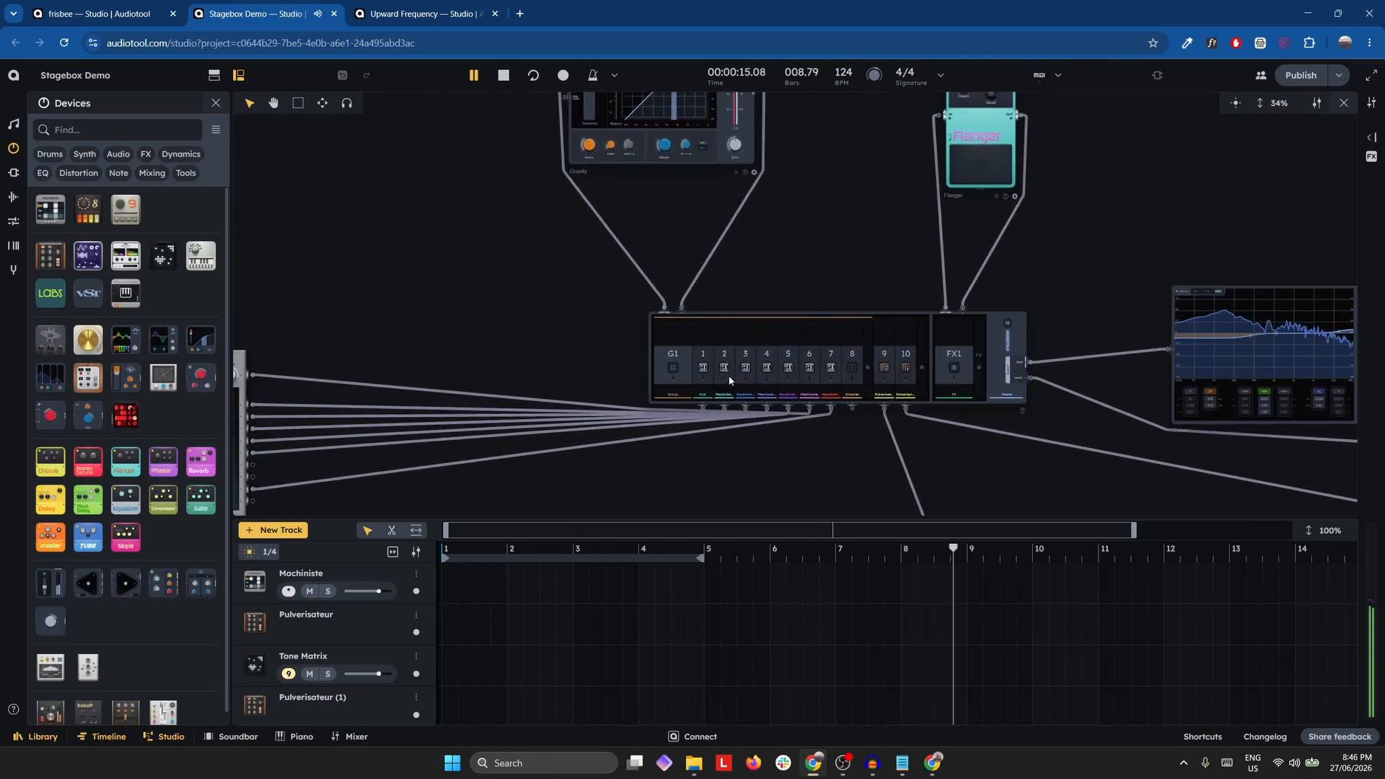
pyautogui.moveTo(453, 277); pyautogui.dragTo(698, 224)
pyautogui.scroll(-2, 933, 201)
pyautogui.scroll(5, 994, 279)
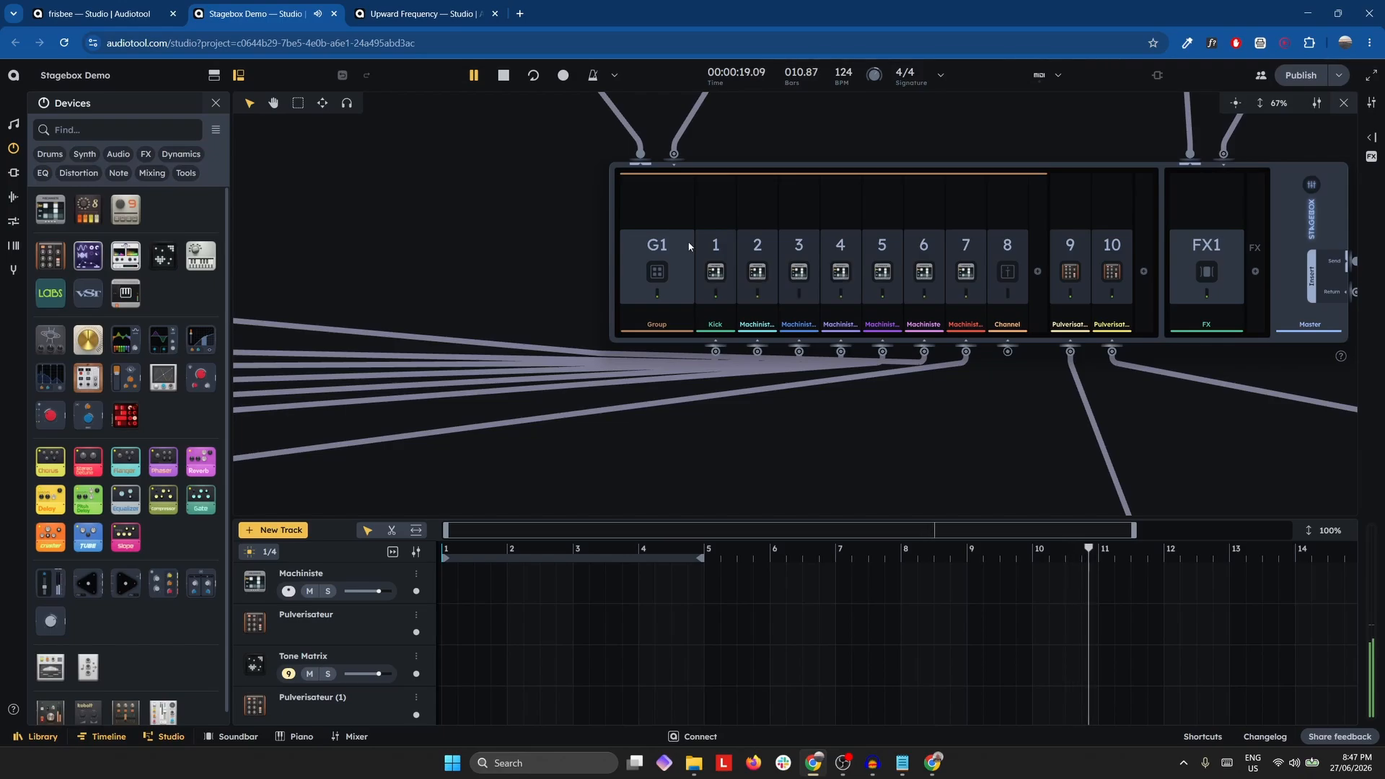
pyautogui.scroll(-5, 689, 246)
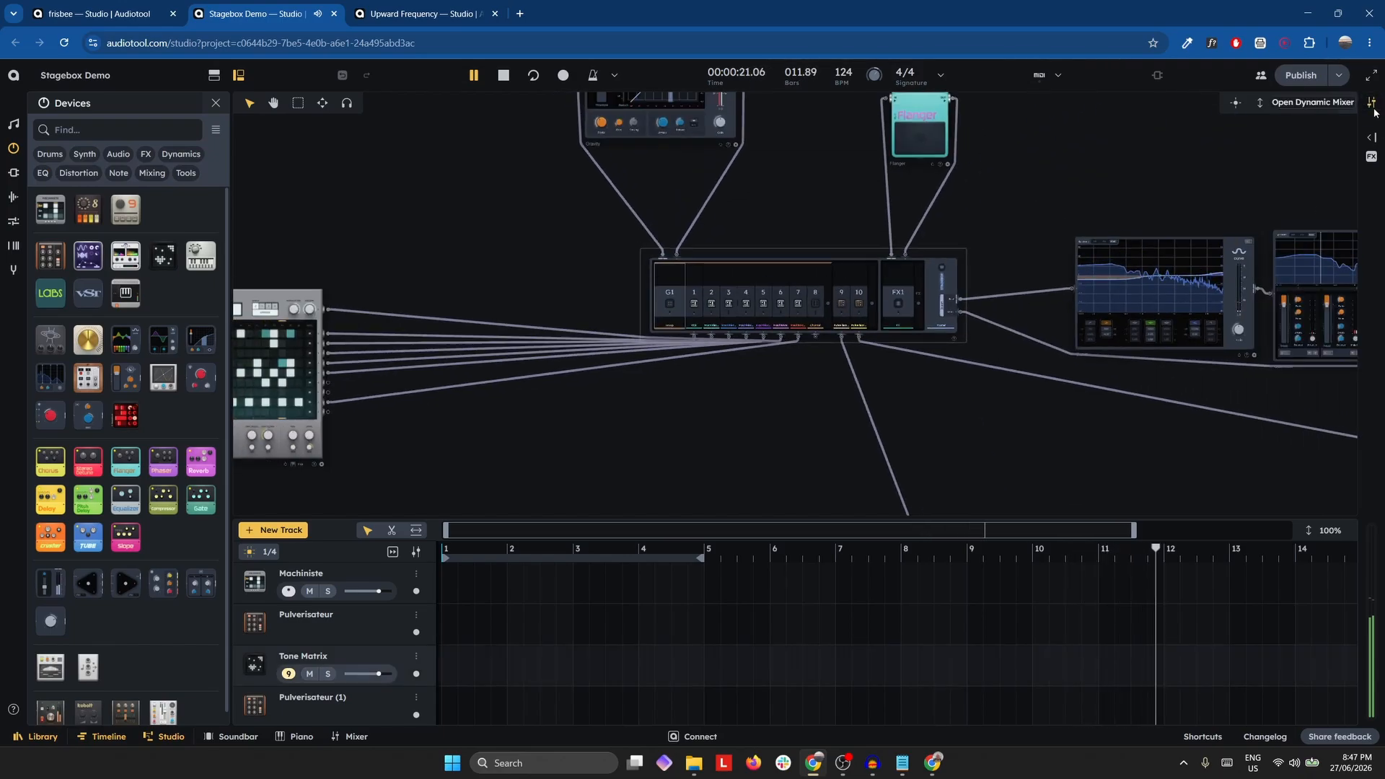
pyautogui.click(1373, 103)
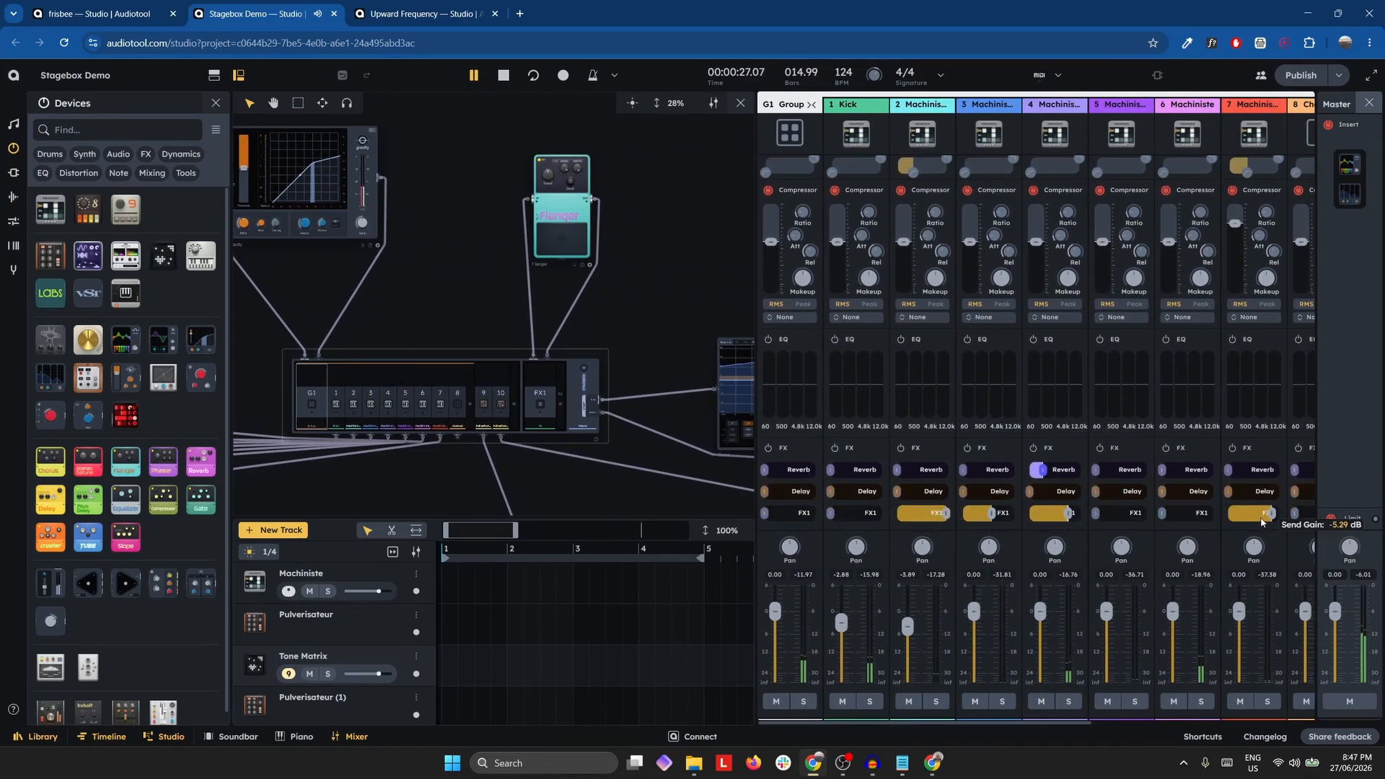
pyautogui.moveTo(675, 303); pyautogui.dragTo(736, 290)
pyautogui.scroll(-3, 732, 288)
pyautogui.scroll(5, 467, 289)
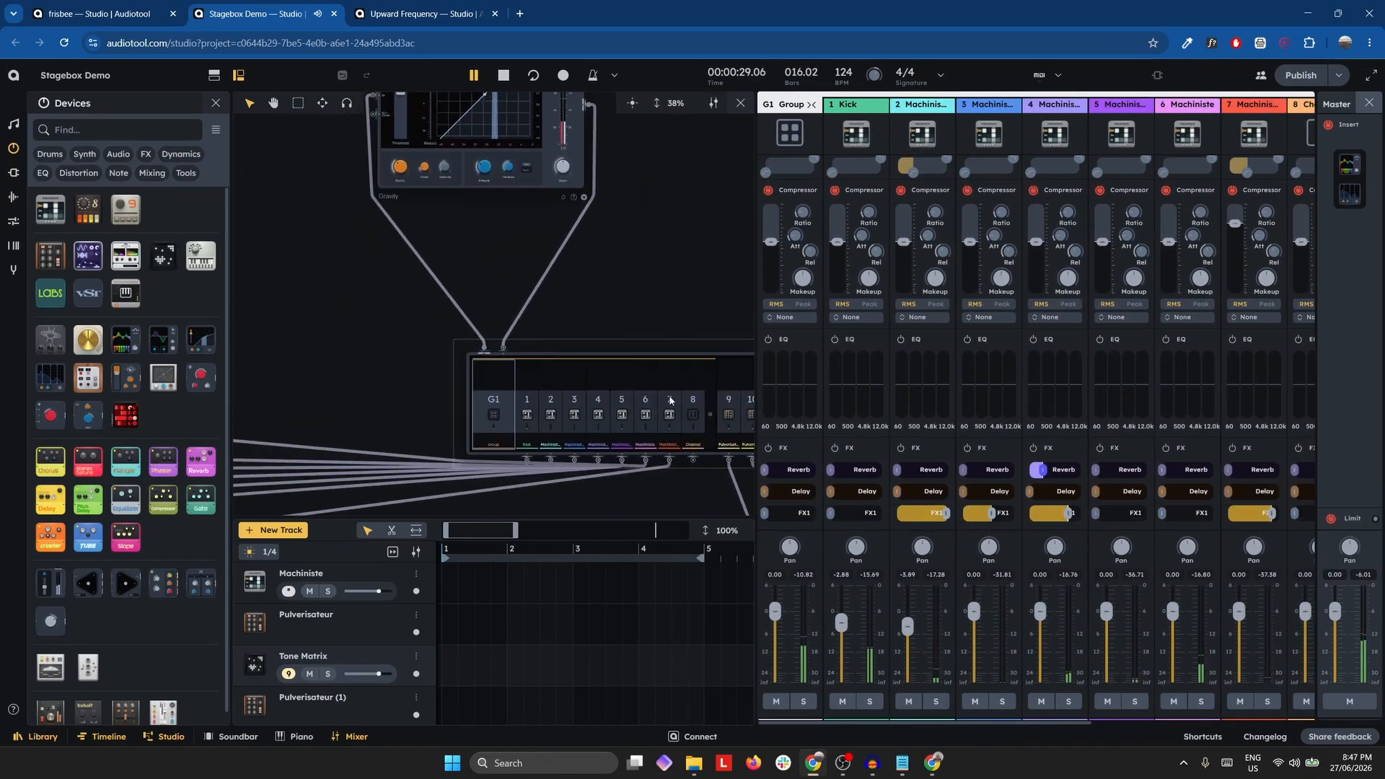
pyautogui.moveTo(381, 320); pyautogui.dragTo(418, 446)
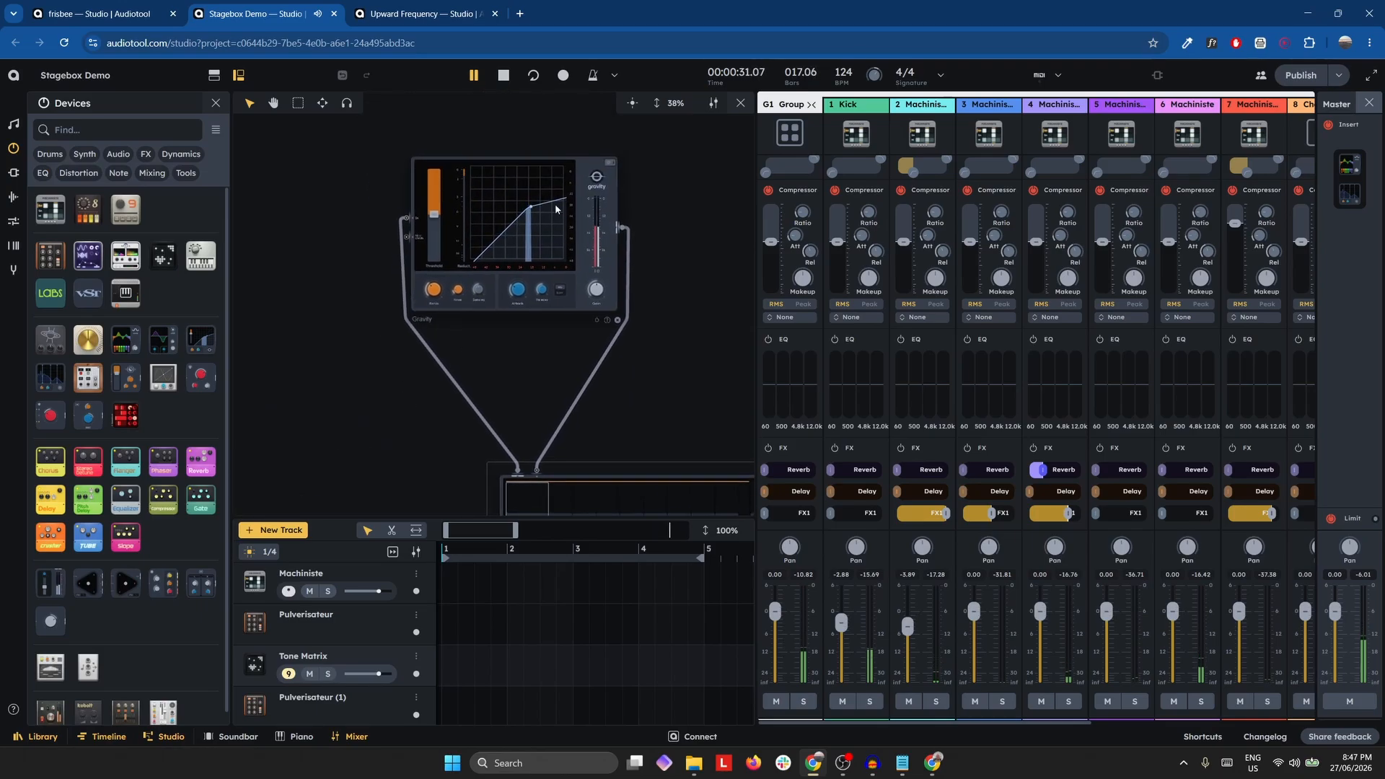
pyautogui.scroll(3, 499, 245)
pyautogui.scroll(-9, 508, 289)
pyautogui.moveTo(603, 344); pyautogui.dragTo(414, 176)
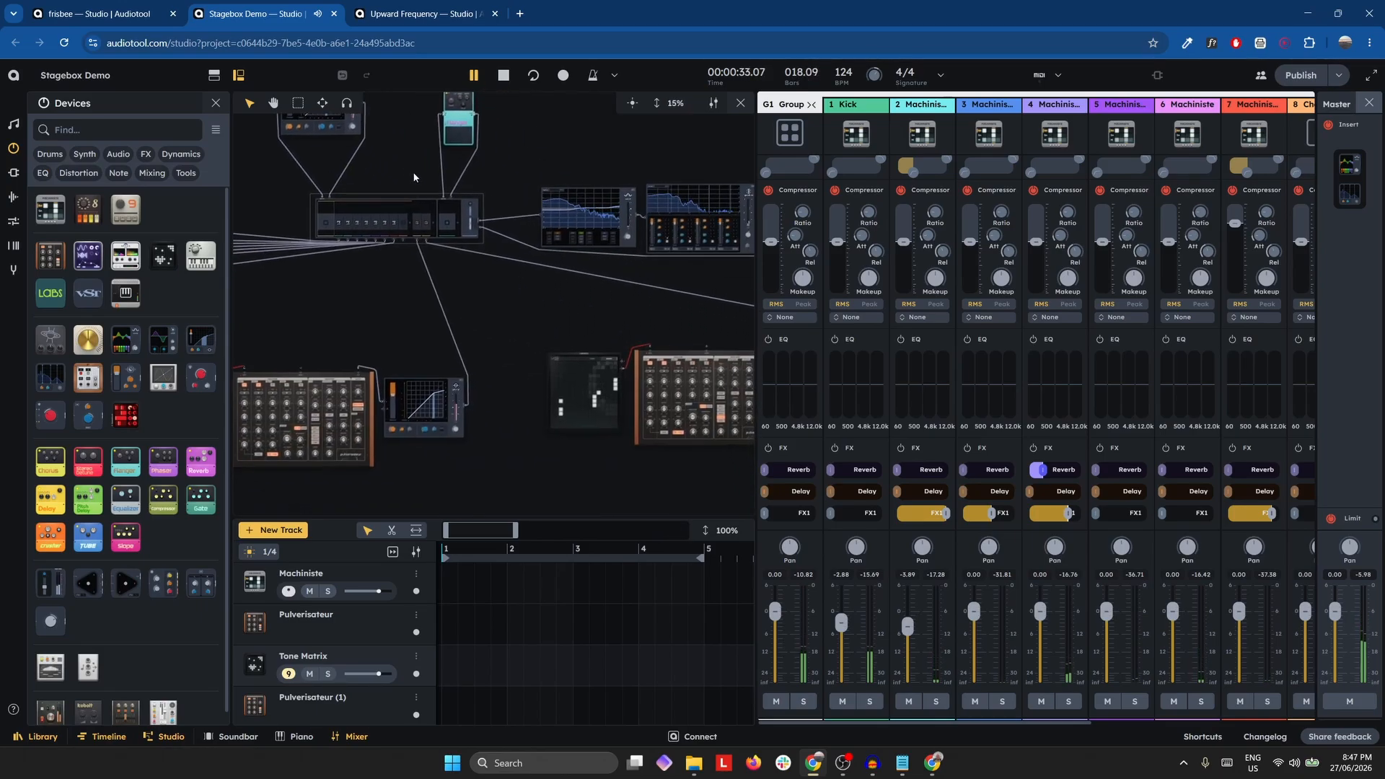
pyautogui.moveTo(521, 307); pyautogui.dragTo(643, 201)
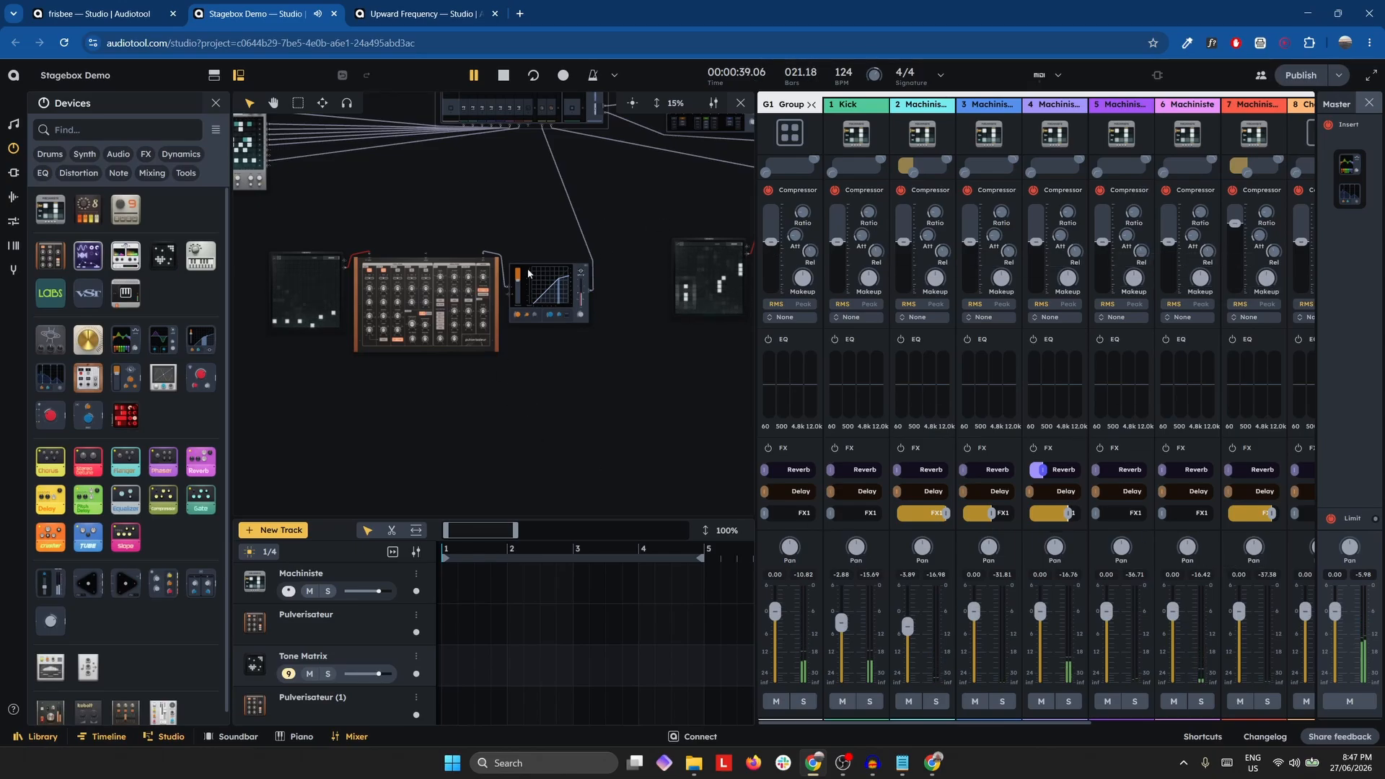
# Review the compressor sidechain source options on the two Pulverisateur channels, 9 and 10, keeping Kick as the source.
pyautogui.hscroll(3, 1238, 125)
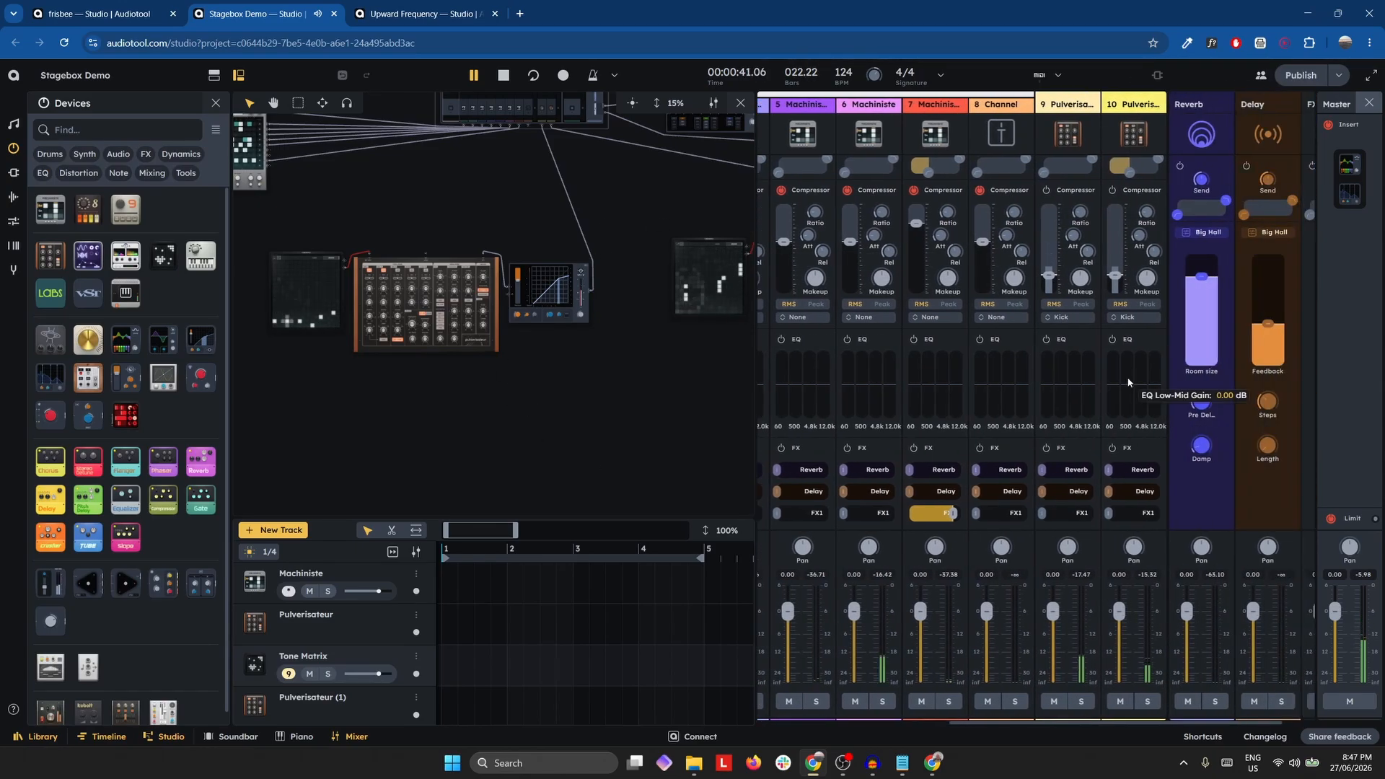
pyautogui.click(1081, 322)
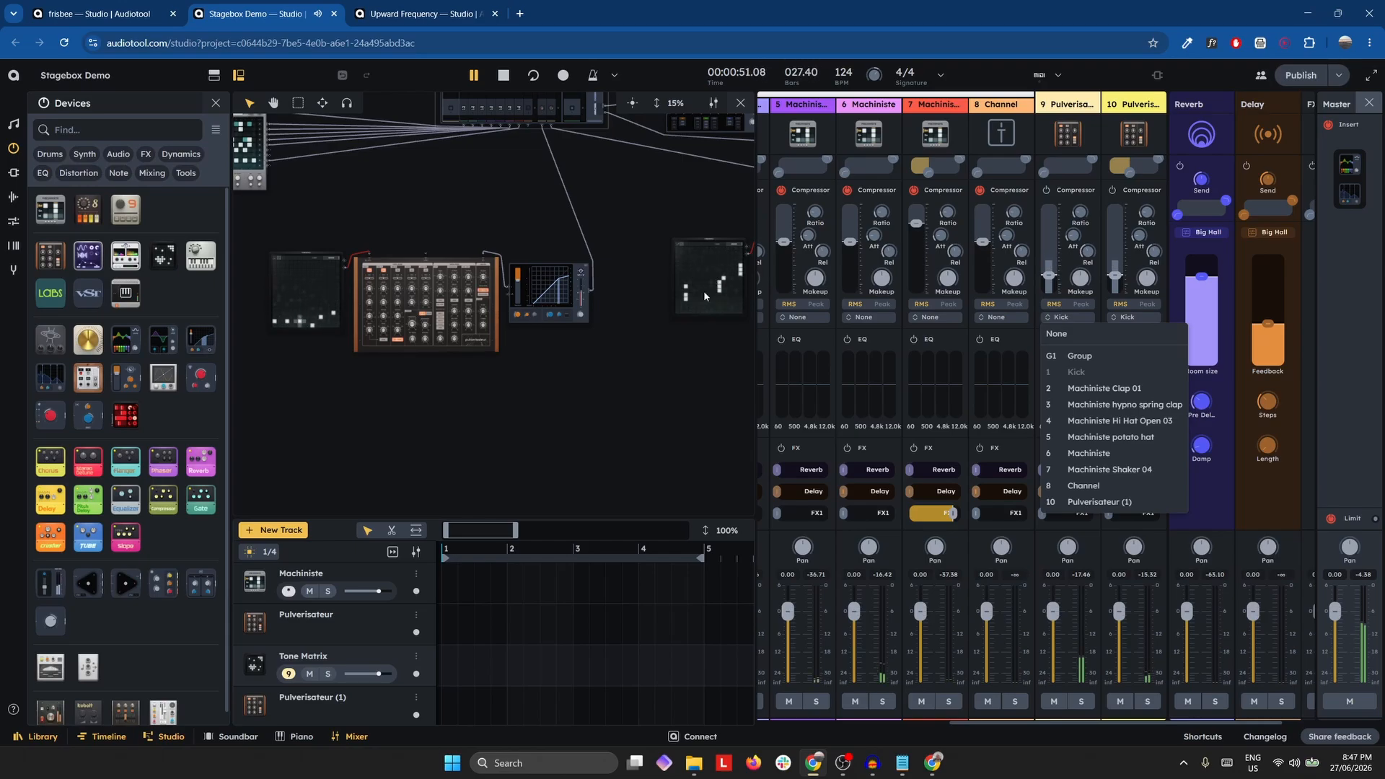
pyautogui.click(1131, 317)
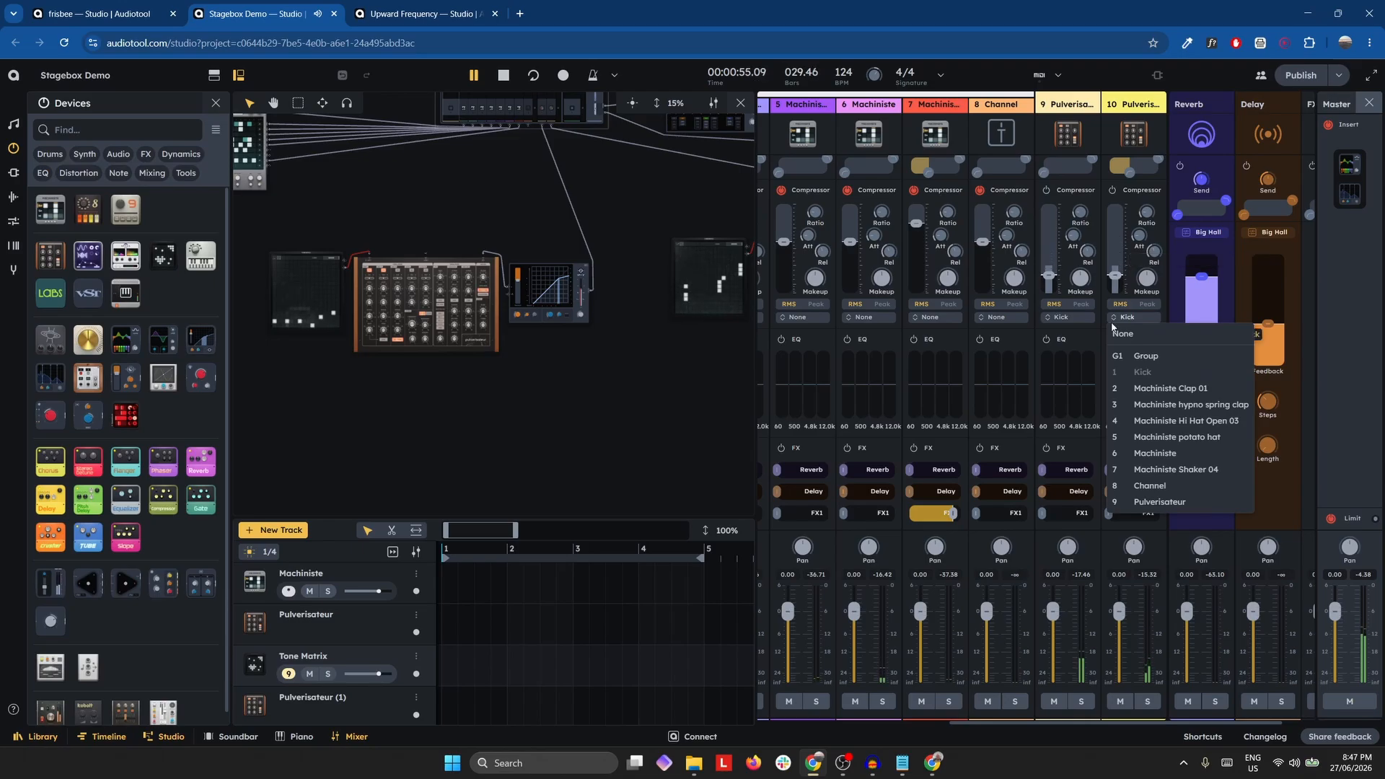
pyautogui.click(704, 201)
# Stop the playback and collapse the mixer to show the full device routing across the desktop.
pyautogui.moveTo(667, 182); pyautogui.dragTo(574, 232)
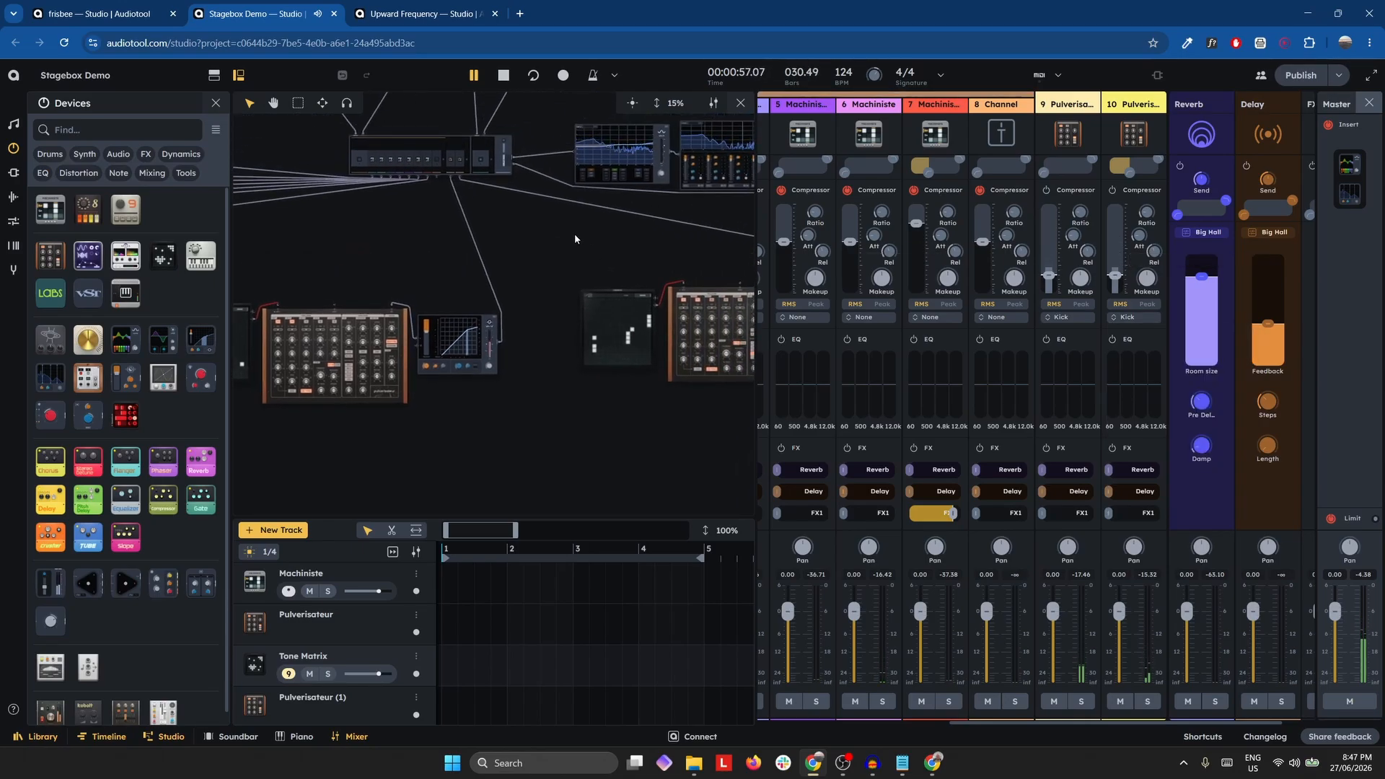
pyautogui.scroll(-4, 564, 296)
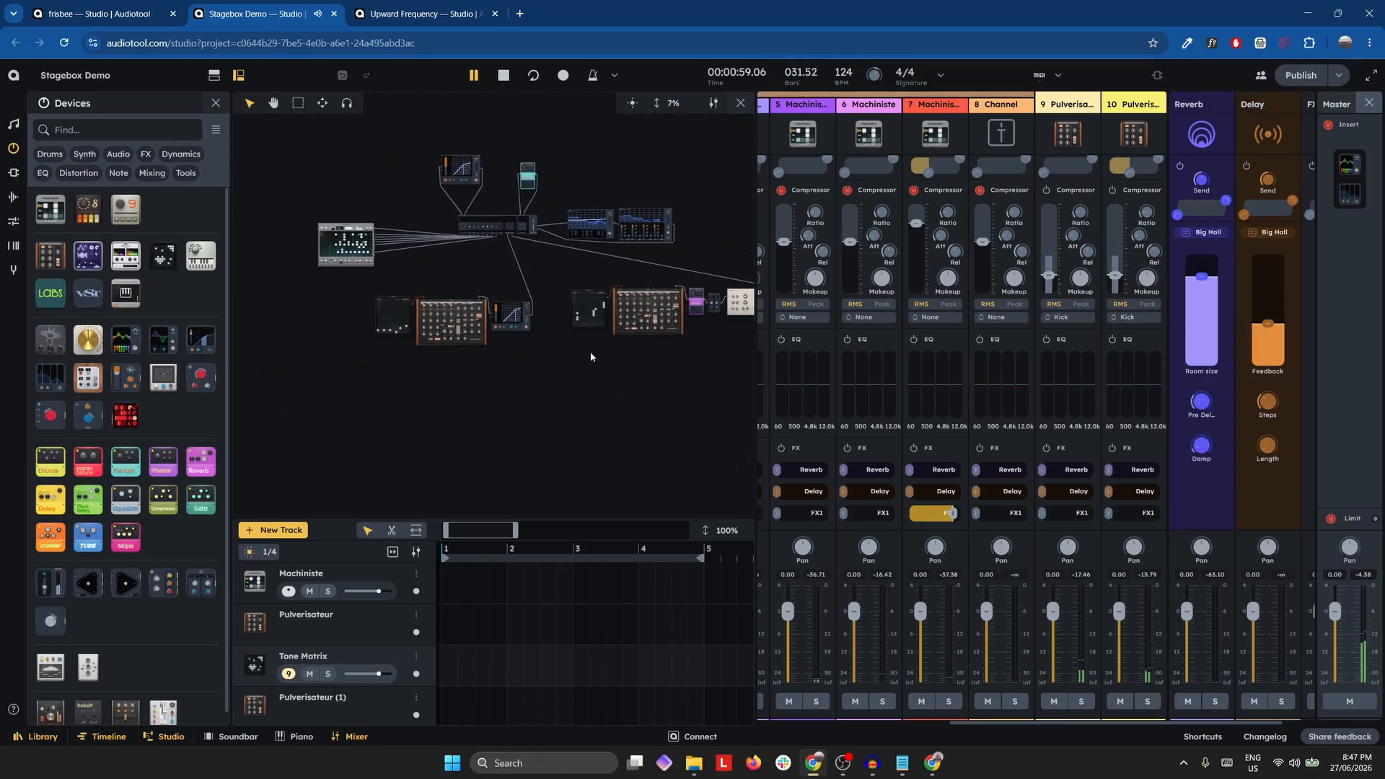
pyautogui.moveTo(634, 375); pyautogui.dragTo(602, 417)
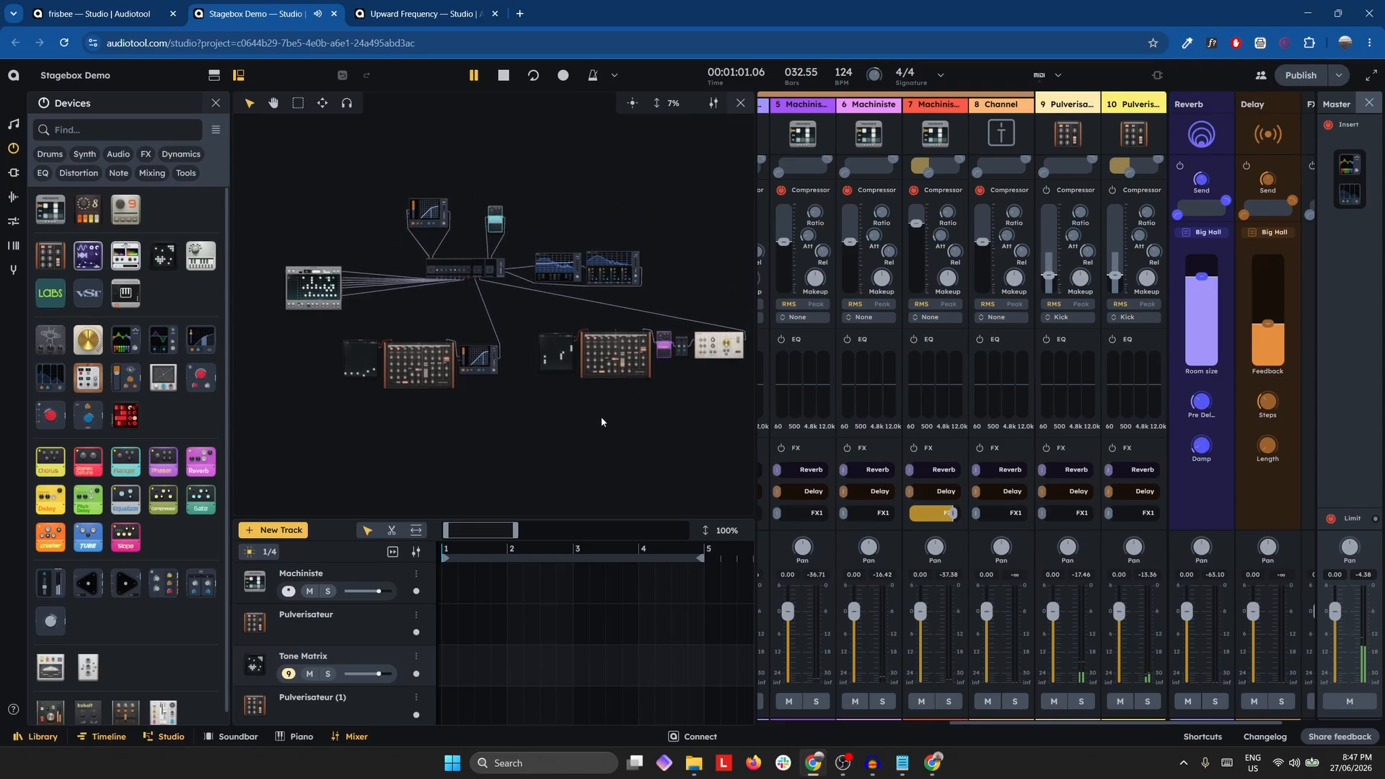
pyautogui.press('space')
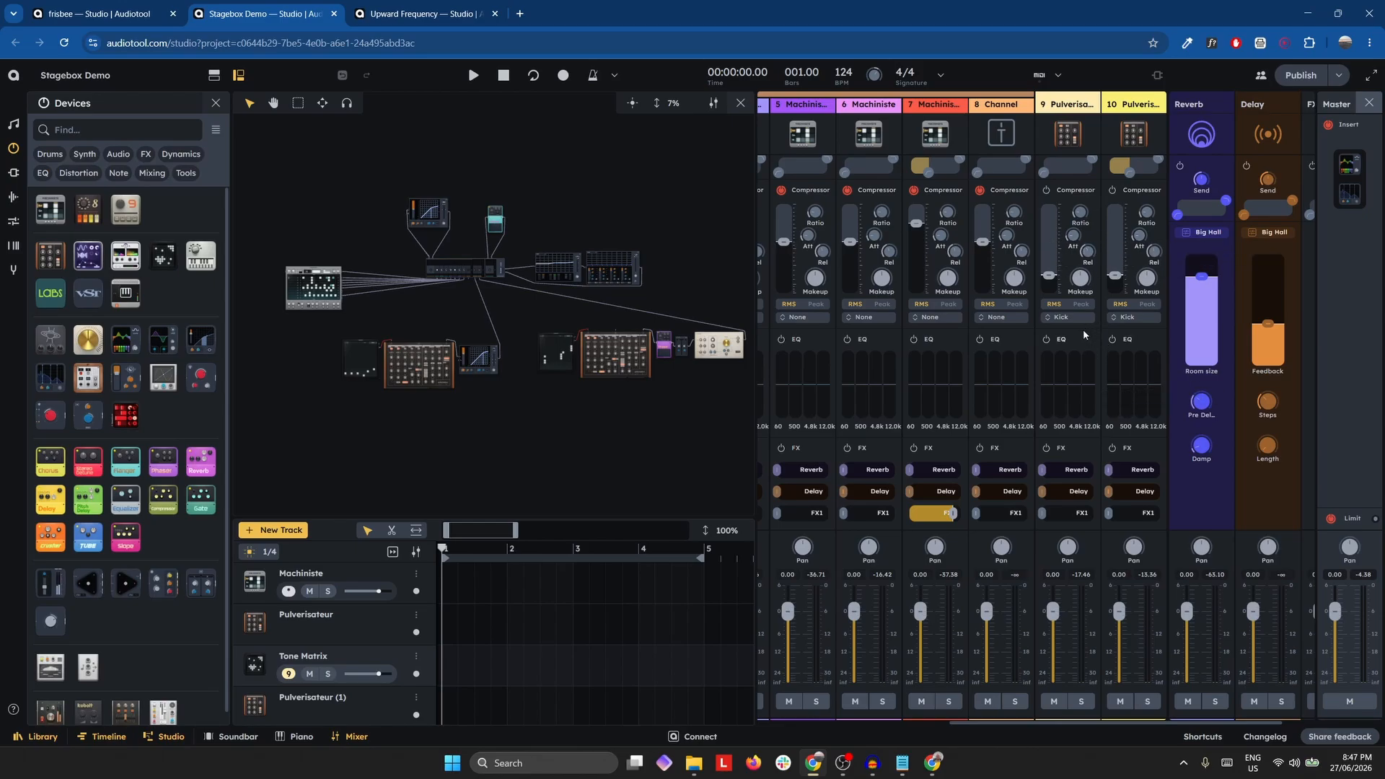
pyautogui.moveTo(756, 282); pyautogui.dragTo(1375, 287)
pyautogui.scroll(6, 697, 313)
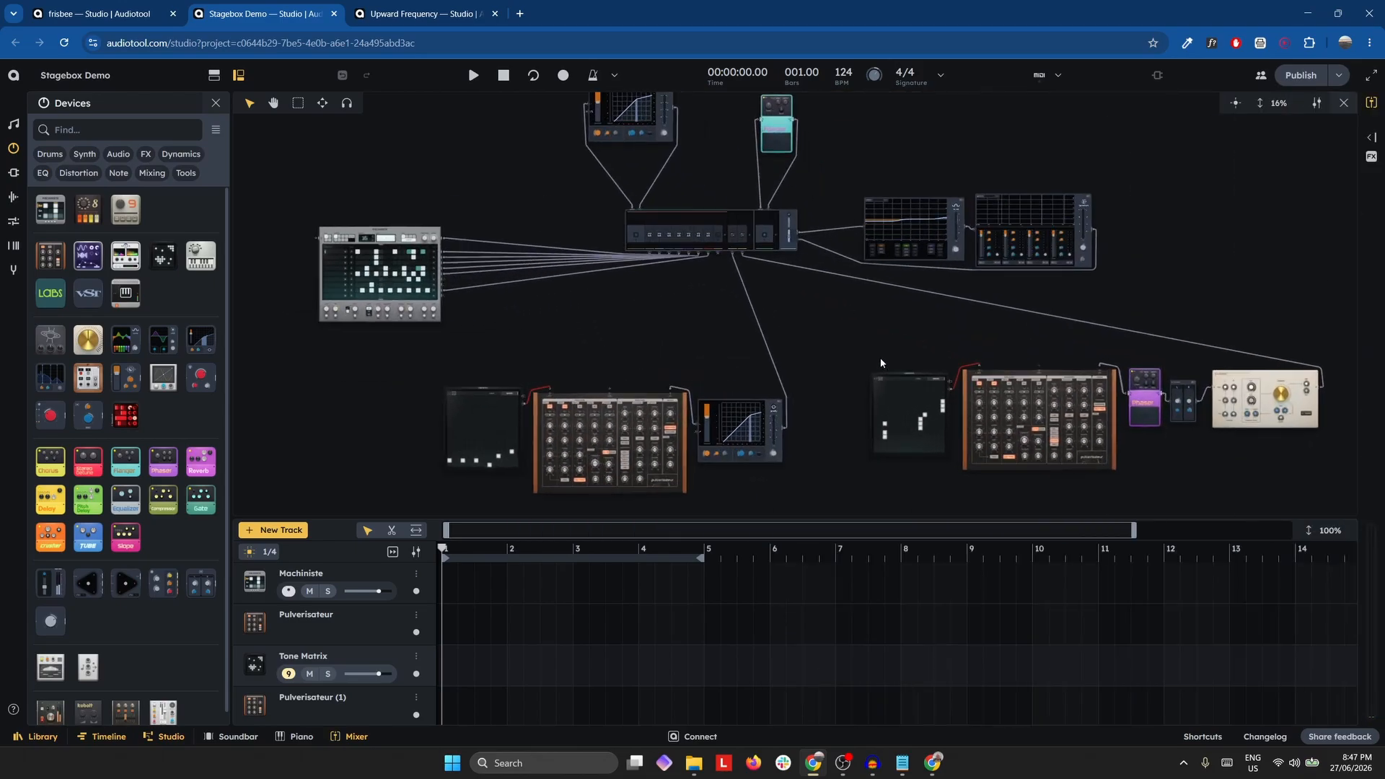